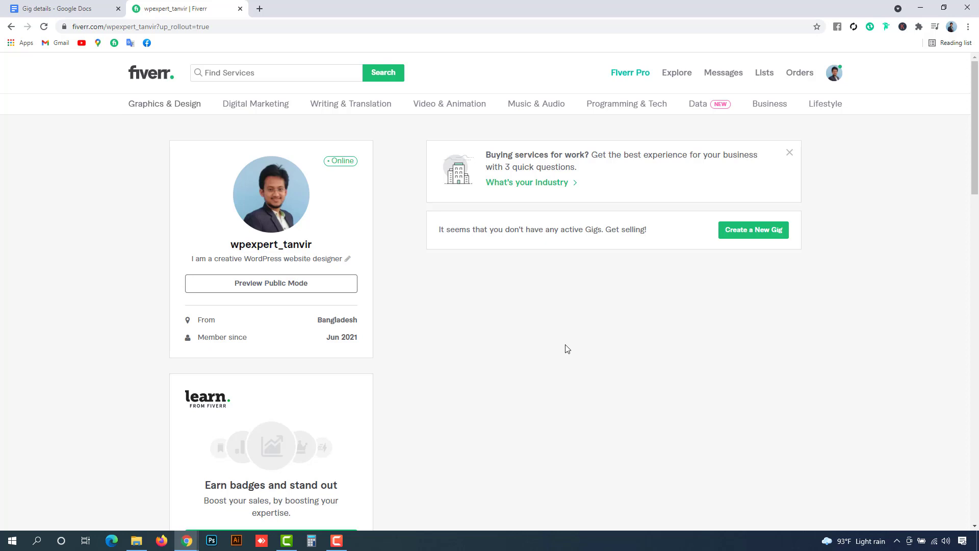
Step: Check the Gig details document, start a new gig on Fiverr and proceed through the seller onboarding introduction to the personal info form
{"action": "left_click", "coordinate": [44, 13]}
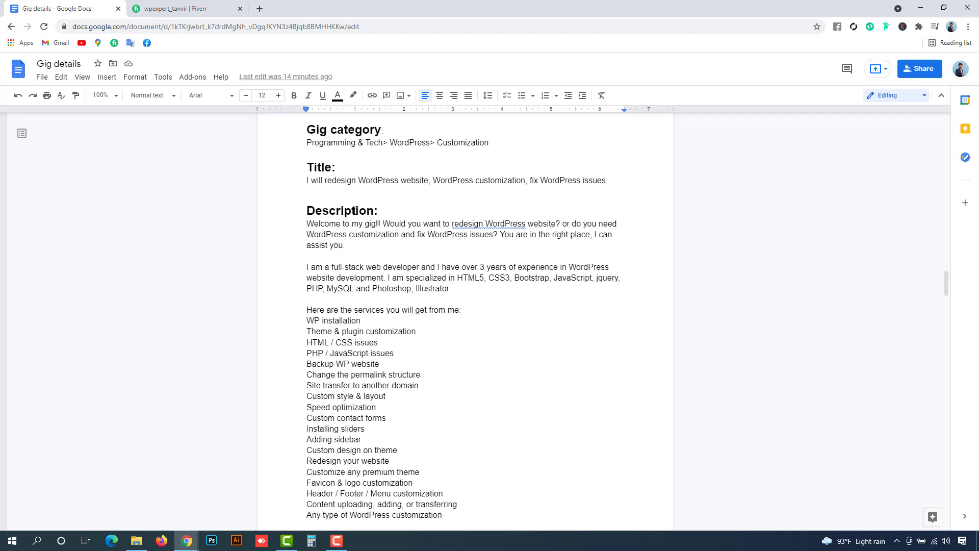
{"action": "key", "text": "ctrl+Tab"}
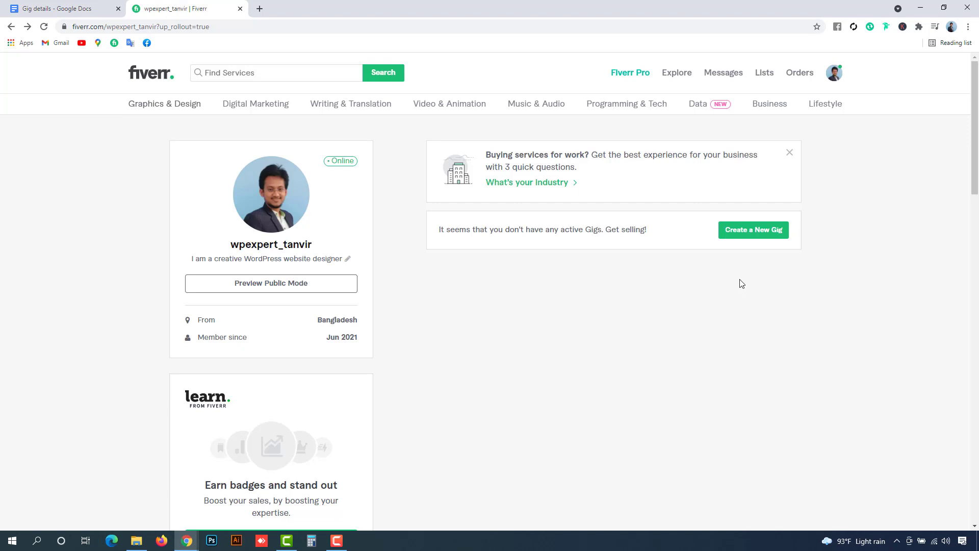
{"action": "left_click", "coordinate": [763, 237]}
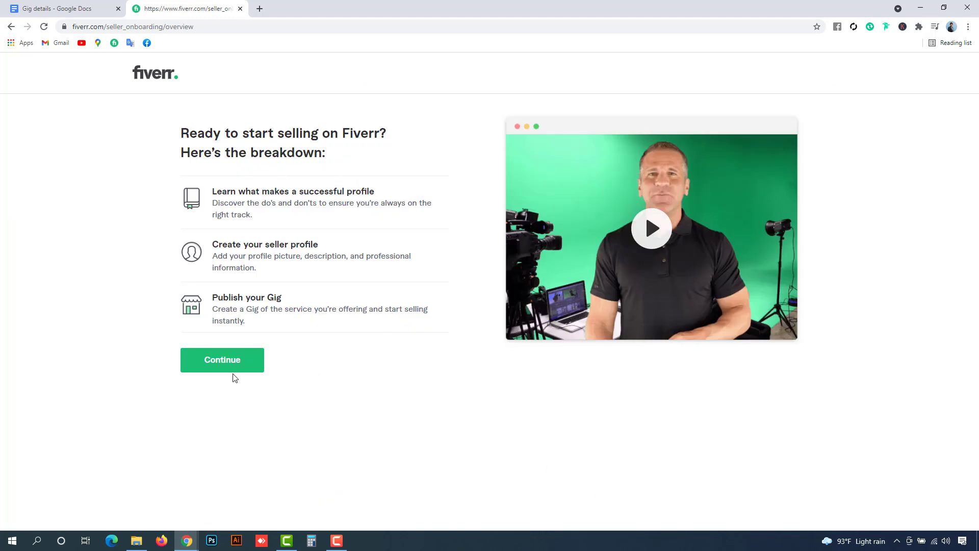
{"action": "left_click", "coordinate": [225, 360]}
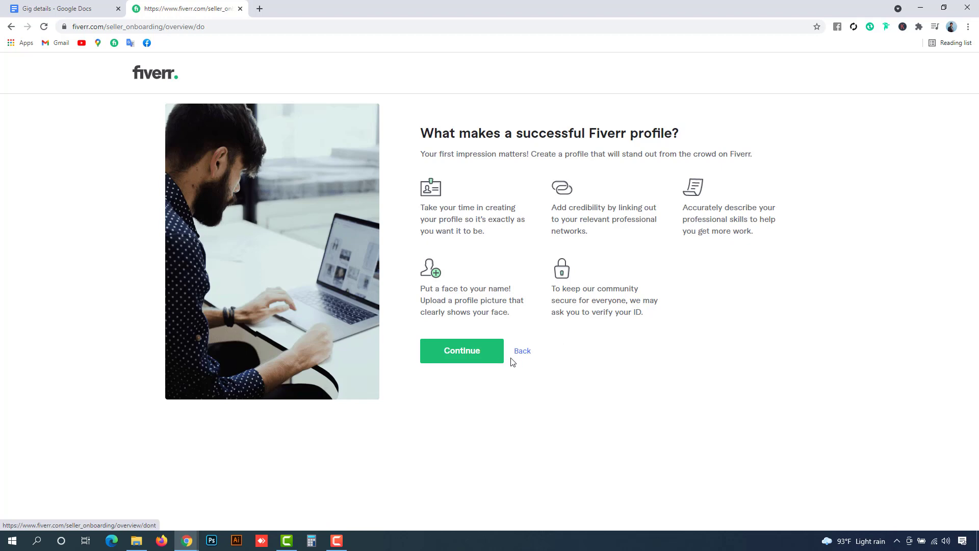
{"action": "left_click", "coordinate": [461, 351]}
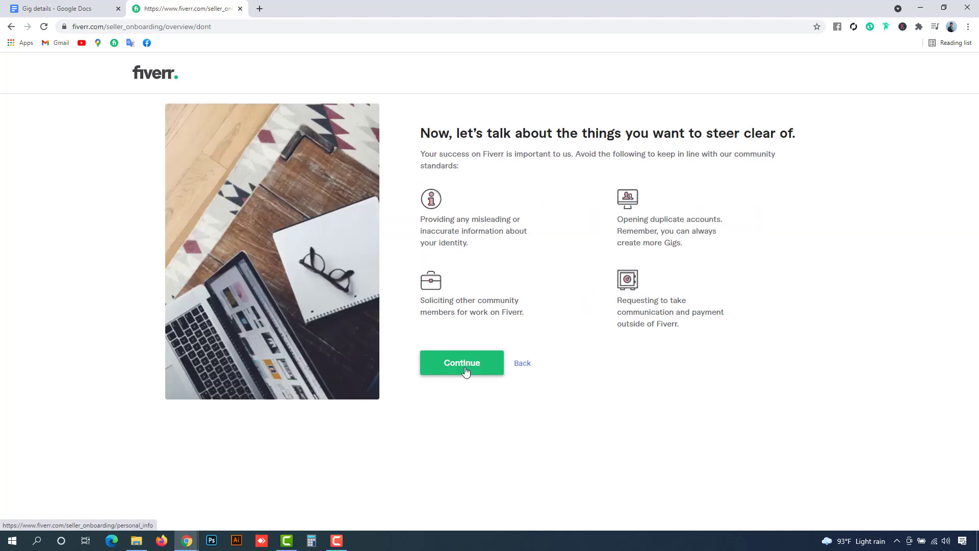
{"action": "left_click", "coordinate": [466, 372]}
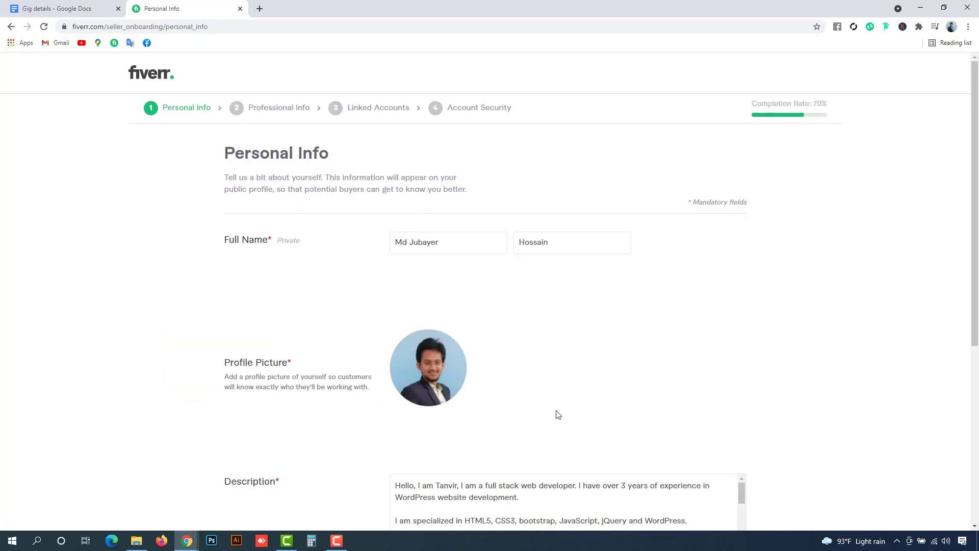
Step: Review the prefilled name, profile picture, description and languages in the personal info, and continue to the professional info
{"action": "scroll", "coordinate": [556, 412], "scroll_direction": "down", "scroll_amount": 6}
{"action": "scroll", "coordinate": [559, 414], "scroll_direction": "up", "scroll_amount": 6}
{"action": "scroll", "coordinate": [612, 360], "scroll_direction": "down", "scroll_amount": 6}
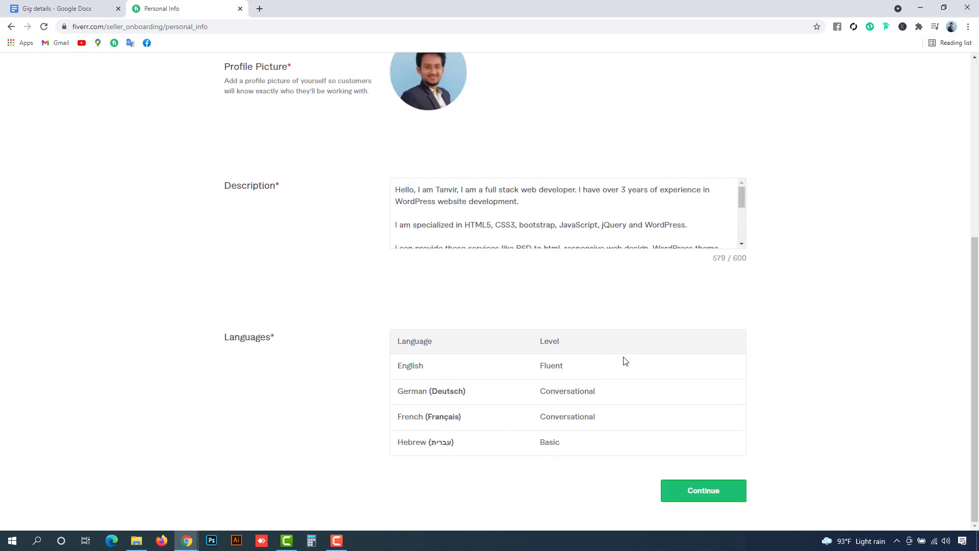
{"action": "scroll", "coordinate": [704, 415], "scroll_direction": "up", "scroll_amount": 6}
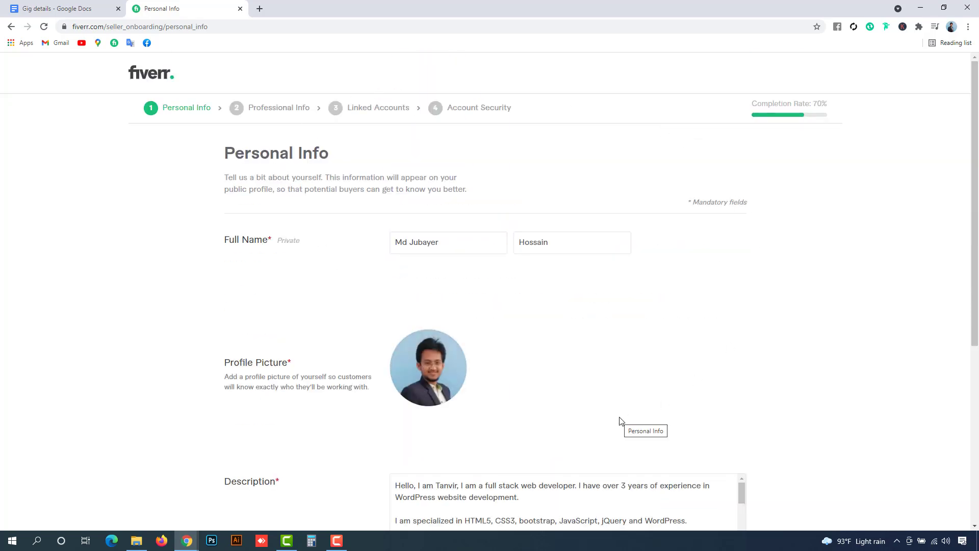
{"action": "scroll", "coordinate": [620, 420], "scroll_direction": "down", "scroll_amount": 6}
{"action": "scroll", "coordinate": [621, 420], "scroll_direction": "up", "scroll_amount": 6}
{"action": "scroll", "coordinate": [641, 389], "scroll_direction": "down", "scroll_amount": 6}
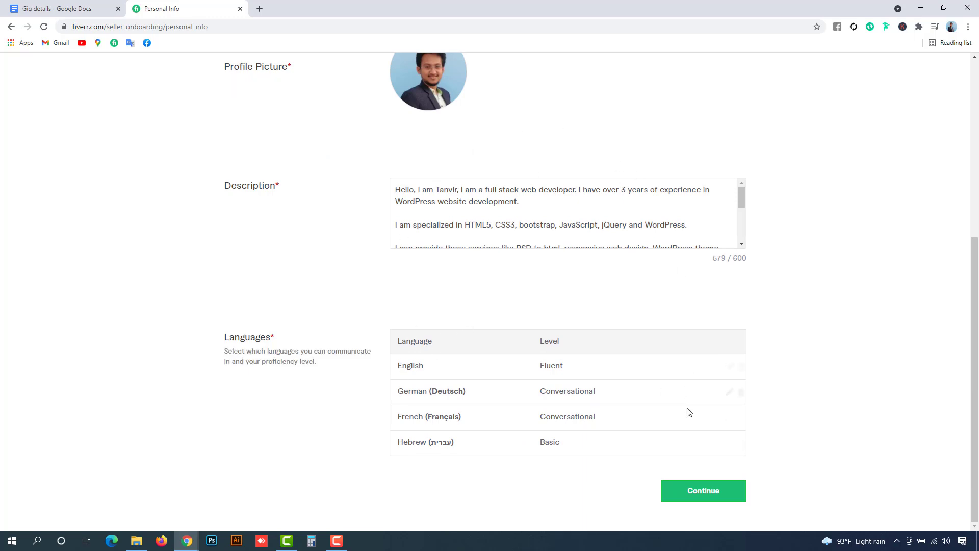
{"action": "left_click", "coordinate": [708, 494]}
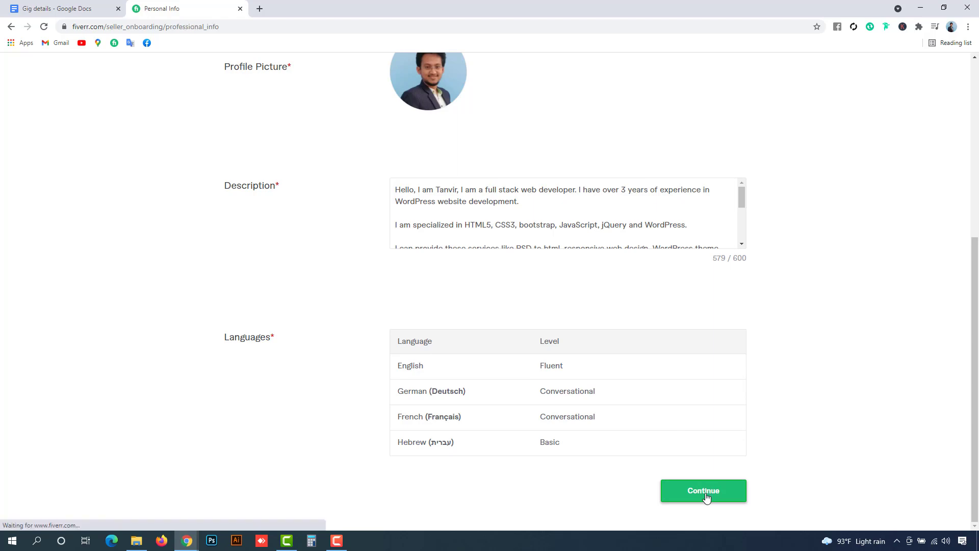
Step: Accept the existing professional info, linked accounts and account security settings, and finish the seller profile to reach the gig creation form
{"action": "scroll", "coordinate": [663, 367], "scroll_direction": "down", "scroll_amount": 15}
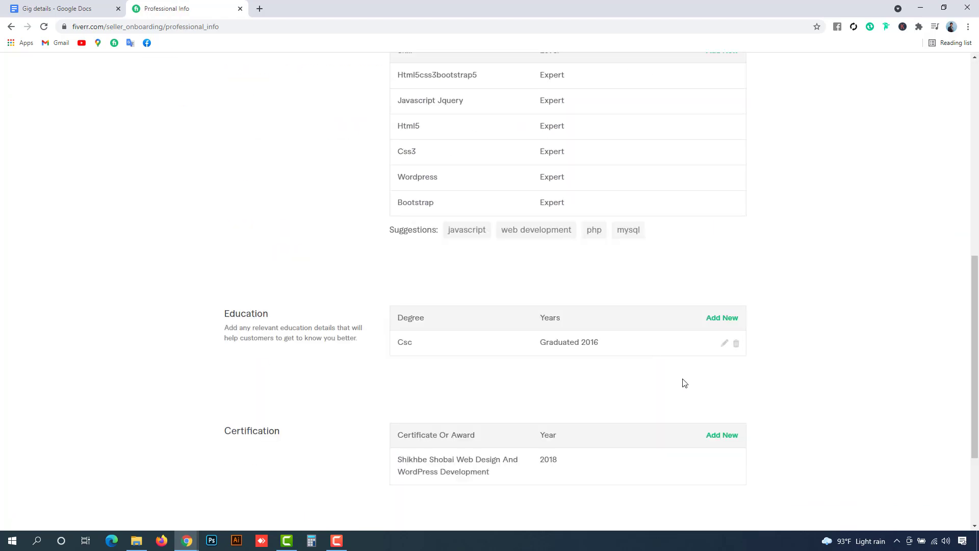
{"action": "left_click", "coordinate": [705, 492]}
{"action": "scroll", "coordinate": [705, 494], "scroll_direction": "down", "scroll_amount": 3}
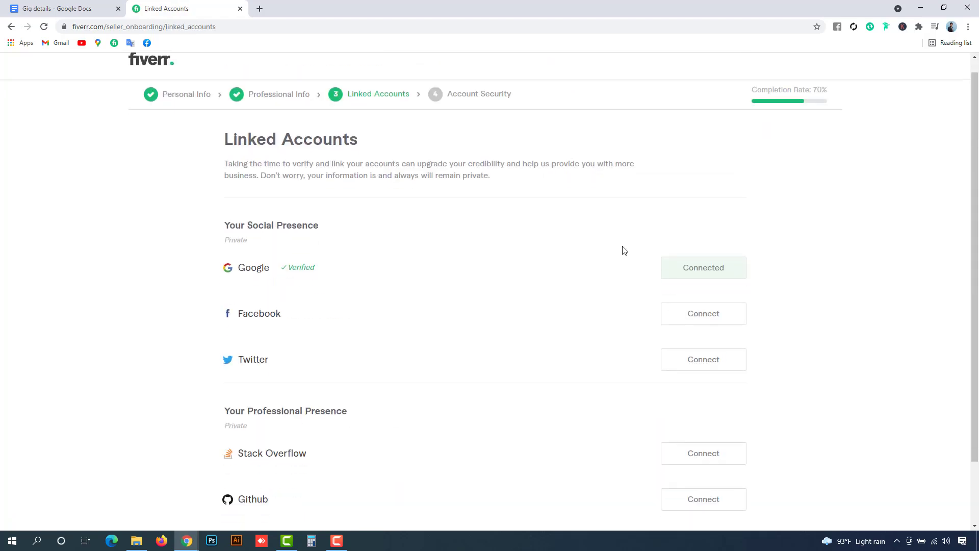
{"action": "left_click", "coordinate": [711, 490]}
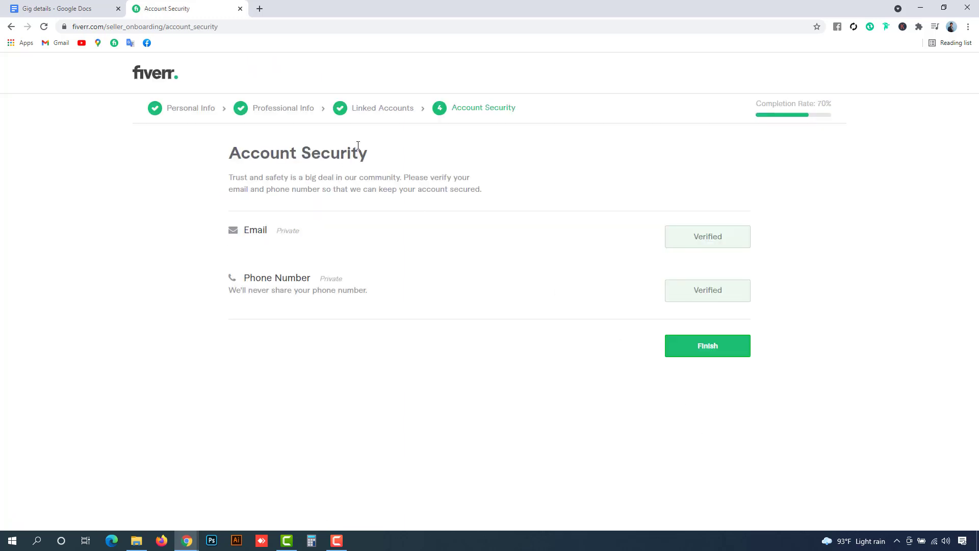
{"action": "left_click", "coordinate": [710, 347]}
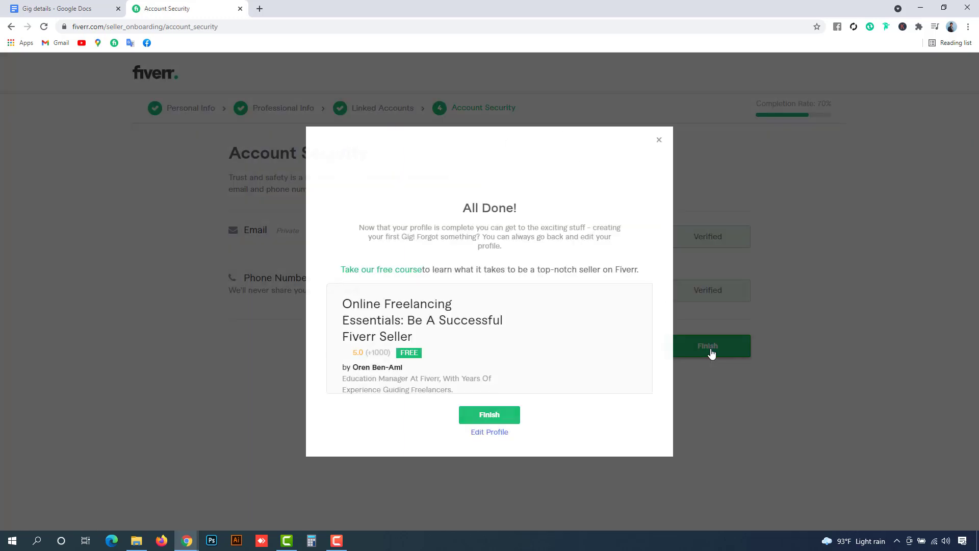
{"action": "left_click", "coordinate": [488, 419]}
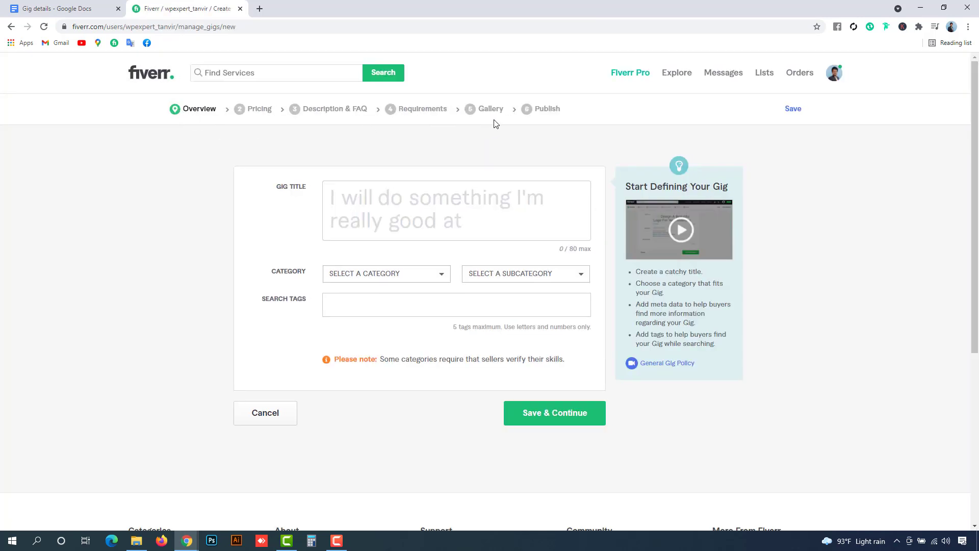
Step: Copy "redesign WordPress website, WordPress customization, fix WordPress issues" from the Gig details document into the gig title
{"action": "mouse_move", "coordinate": [274, 187]}
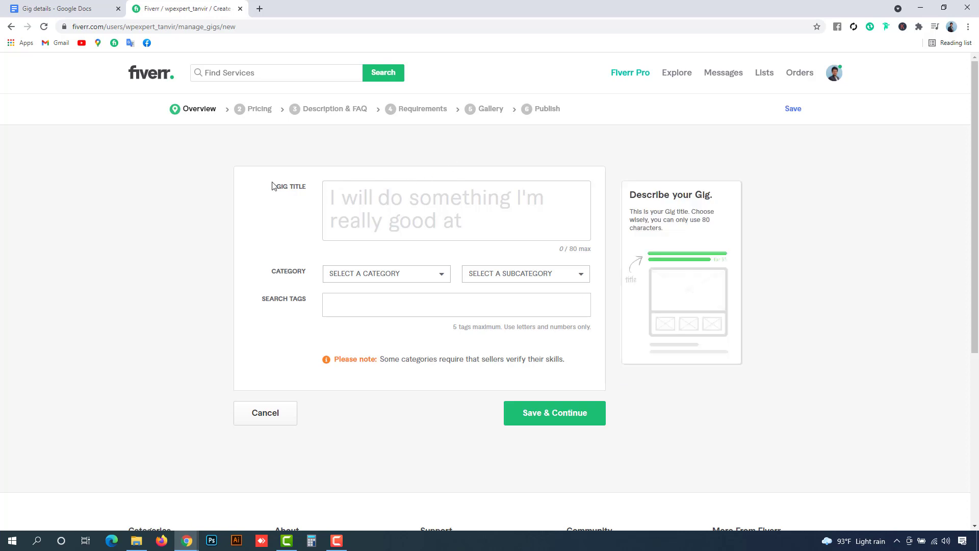
{"action": "left_click", "coordinate": [396, 199]}
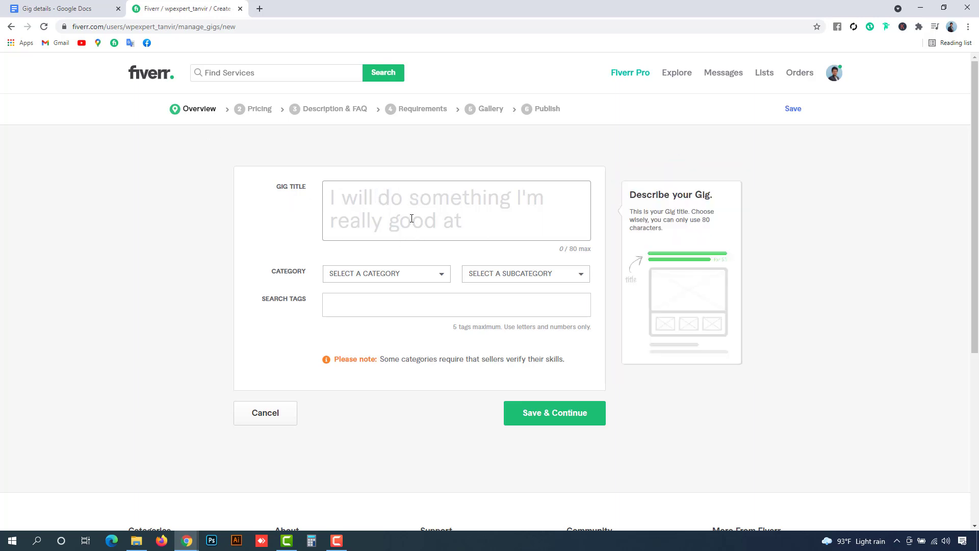
{"action": "key", "text": "ctrl+shift+Tab"}
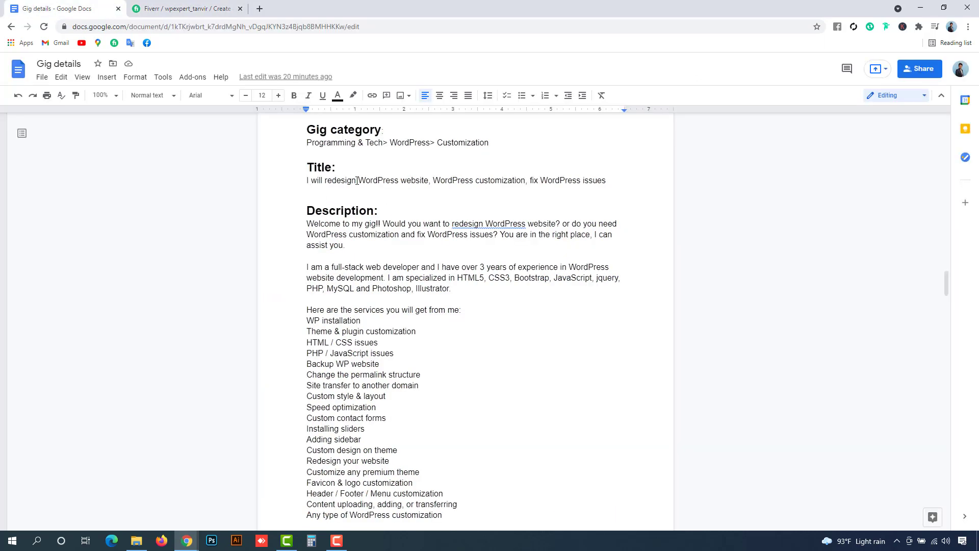
{"action": "left_click_drag", "start_coordinate": [327, 181], "coordinate": [606, 181]}
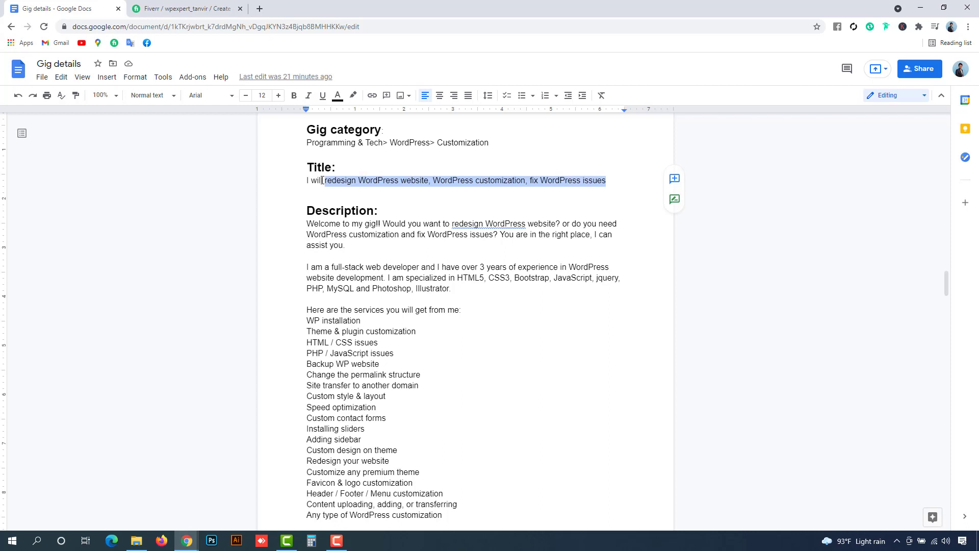
{"action": "right_click", "coordinate": [368, 182]}
{"action": "left_click", "coordinate": [400, 212]}
{"action": "key", "text": "ctrl+Tab"}
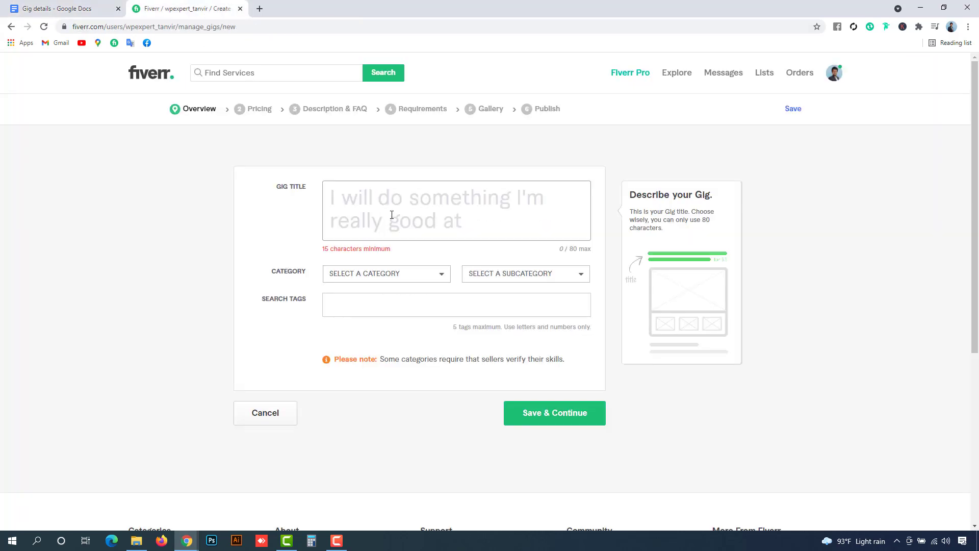
{"action": "left_click", "coordinate": [392, 215]}
{"action": "key", "text": "ctrl+v"}
Step: Read through the full wording of the gig title from beginning to end
{"action": "scroll", "coordinate": [394, 214], "scroll_direction": "up", "scroll_amount": 2}
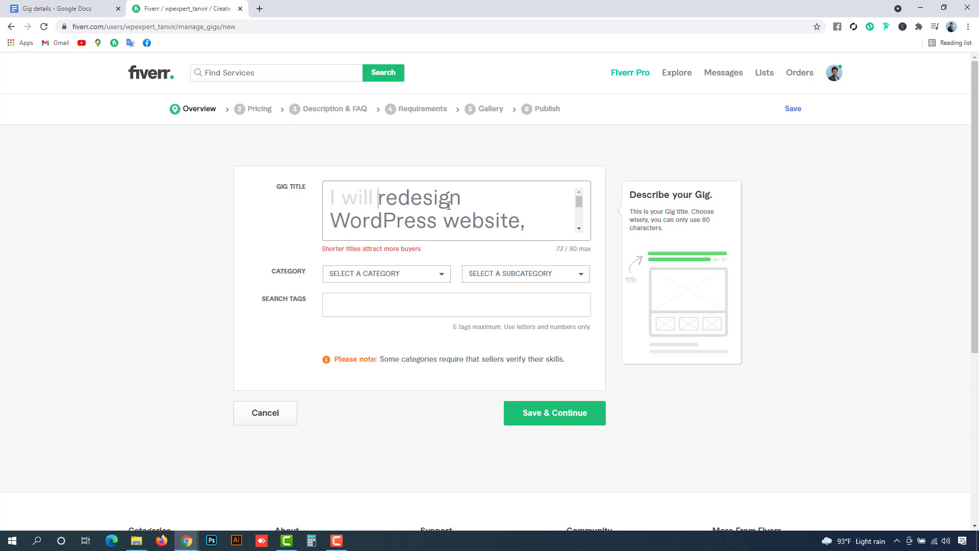
{"action": "scroll", "coordinate": [449, 206], "scroll_direction": "down", "scroll_amount": 2}
{"action": "scroll", "coordinate": [464, 220], "scroll_direction": "up", "scroll_amount": 1}
{"action": "scroll", "coordinate": [464, 220], "scroll_direction": "down", "scroll_amount": 1}
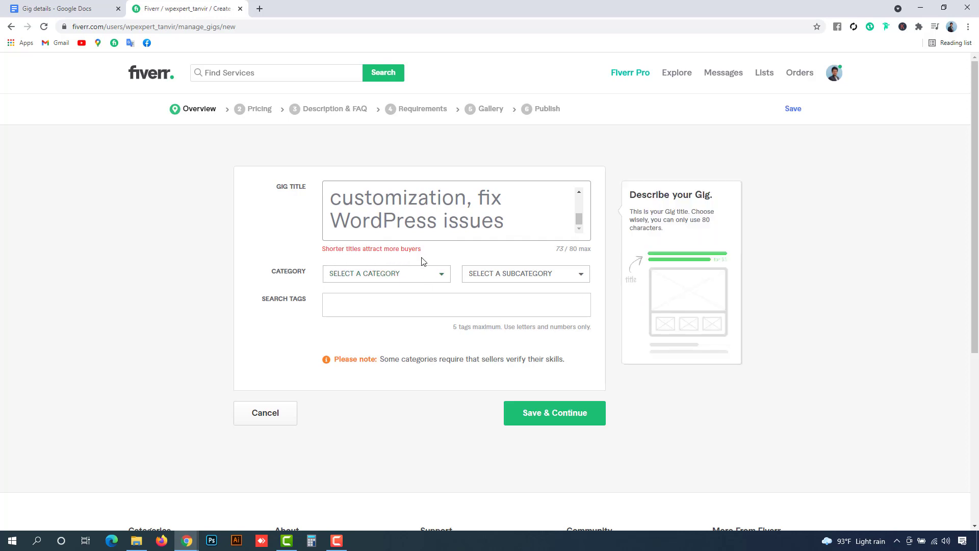
{"action": "scroll", "coordinate": [422, 214], "scroll_direction": "up", "scroll_amount": 2}
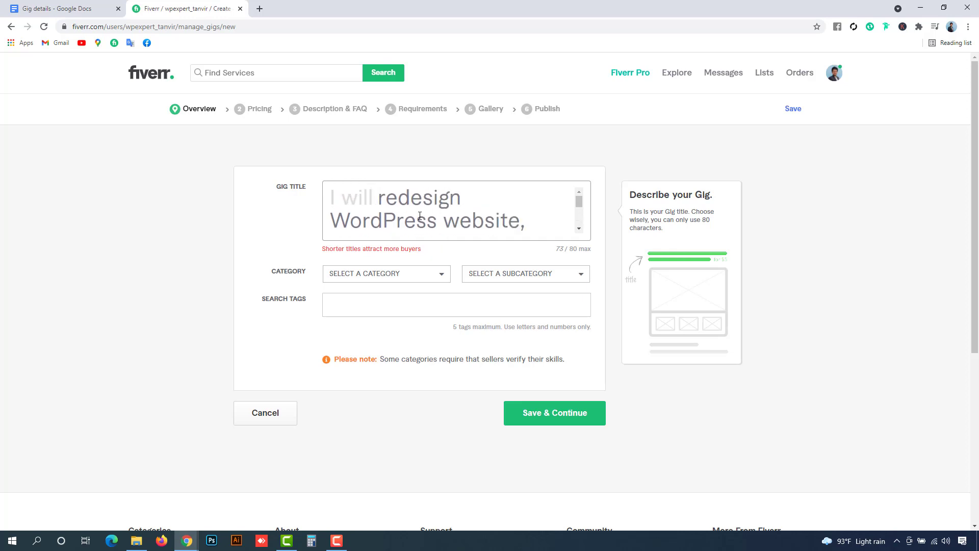
{"action": "scroll", "coordinate": [420, 216], "scroll_direction": "down", "scroll_amount": 3}
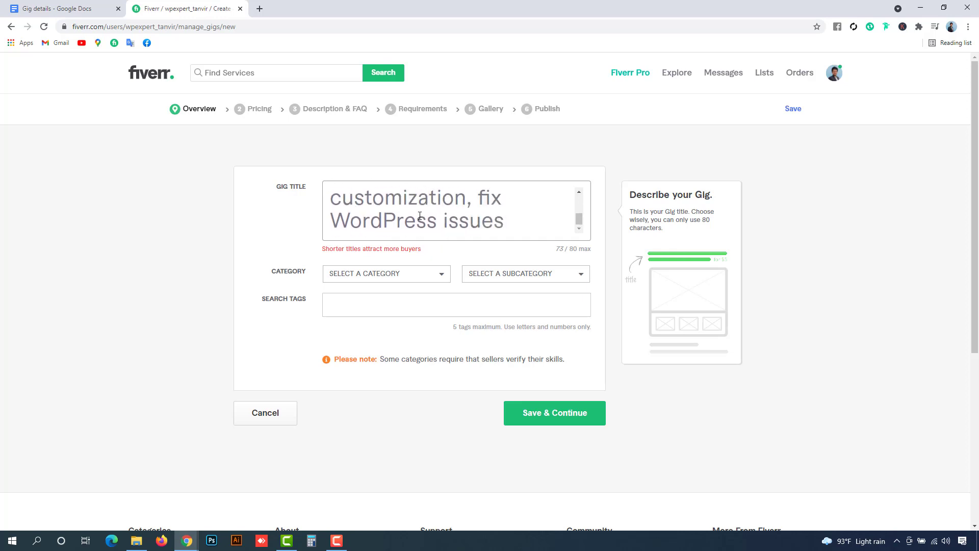
{"action": "scroll", "coordinate": [419, 215], "scroll_direction": "up", "scroll_amount": 2}
{"action": "scroll", "coordinate": [420, 216], "scroll_direction": "down", "scroll_amount": 2}
{"action": "scroll", "coordinate": [421, 205], "scroll_direction": "up", "scroll_amount": 2}
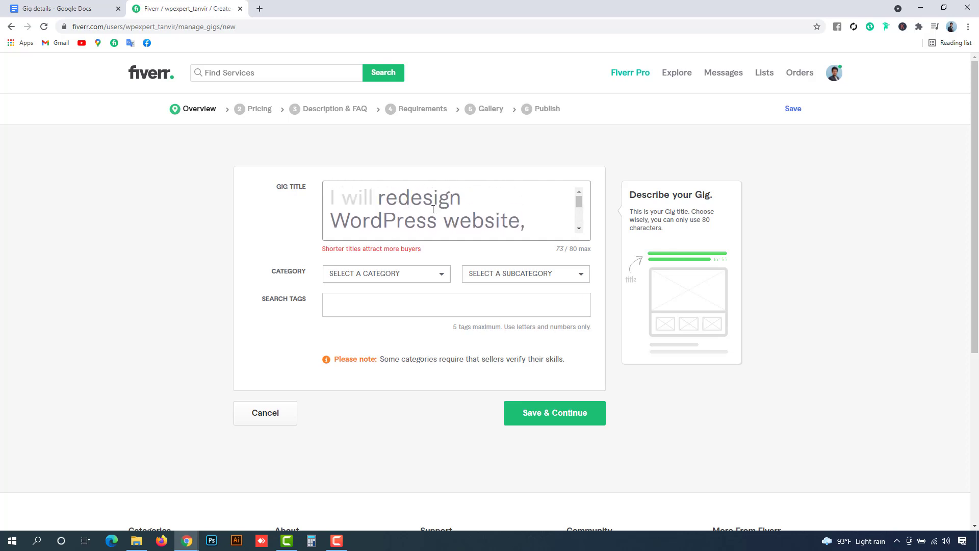
{"action": "scroll", "coordinate": [400, 205], "scroll_direction": "down", "scroll_amount": 1}
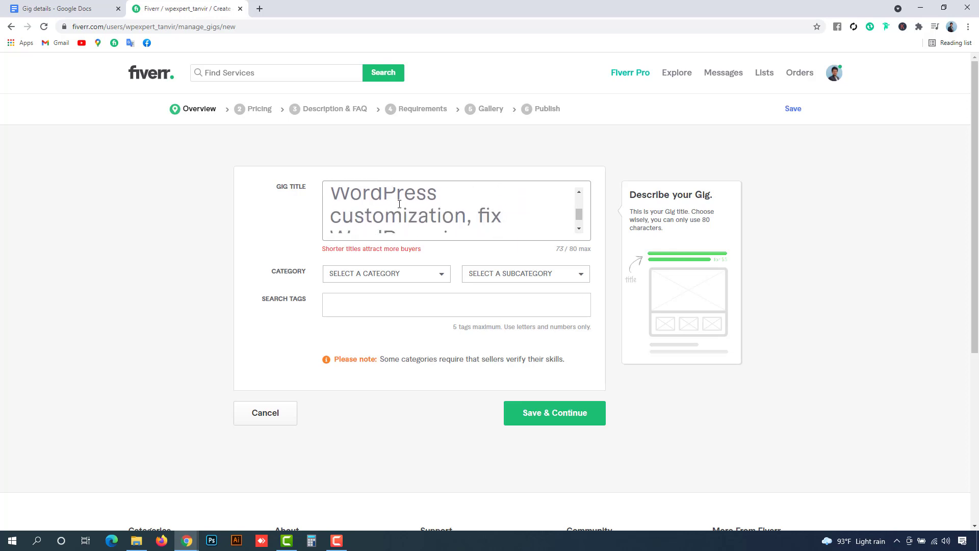
{"action": "scroll", "coordinate": [400, 205], "scroll_direction": "down", "scroll_amount": 1}
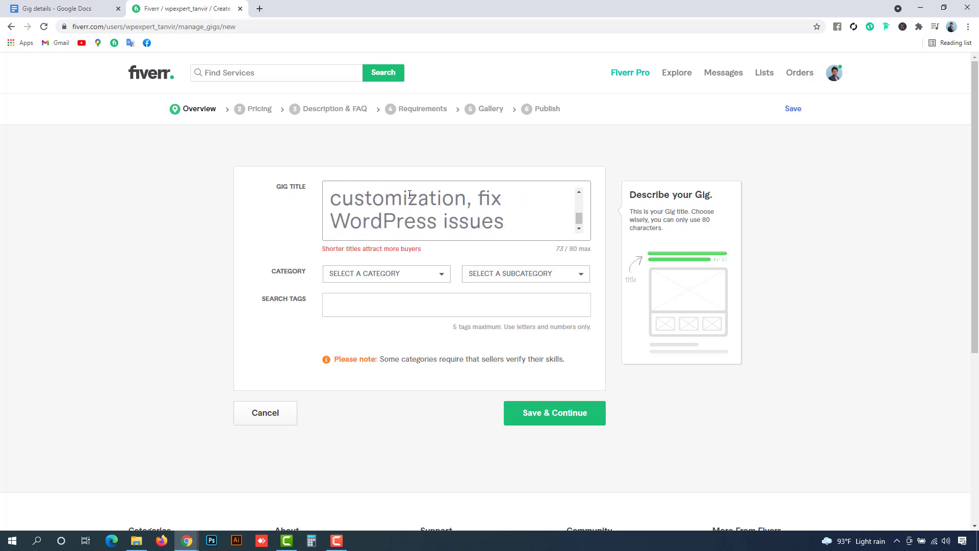
{"action": "scroll", "coordinate": [404, 202], "scroll_direction": "up", "scroll_amount": 2}
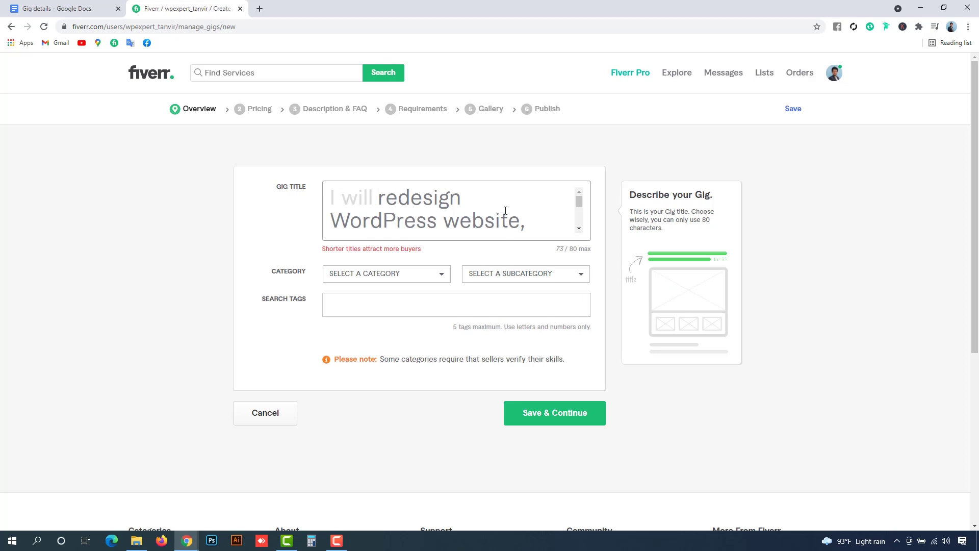
{"action": "scroll", "coordinate": [505, 211], "scroll_direction": "down", "scroll_amount": 1}
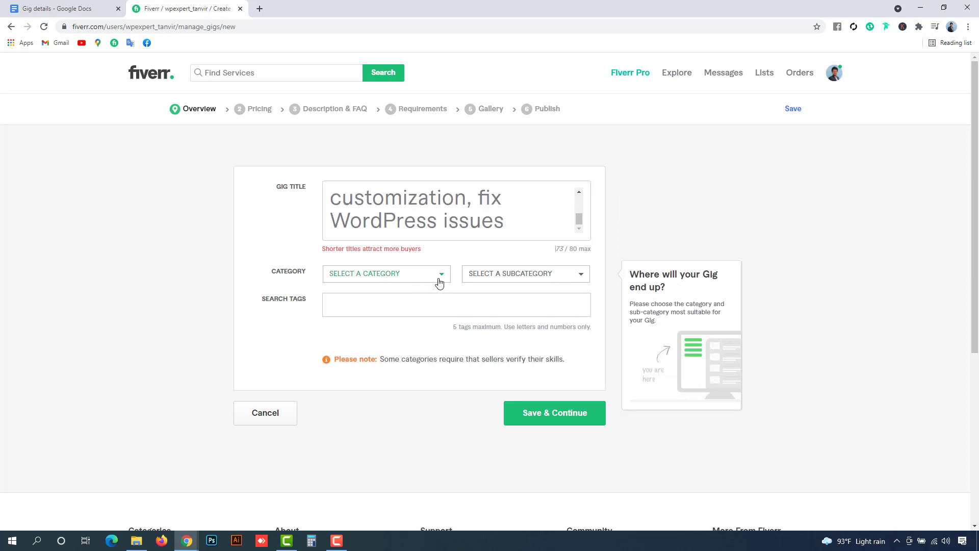
Step: Try the Graphics & Design category for the gig and browse its subcategories for a fitting one
{"action": "left_click", "coordinate": [439, 283]}
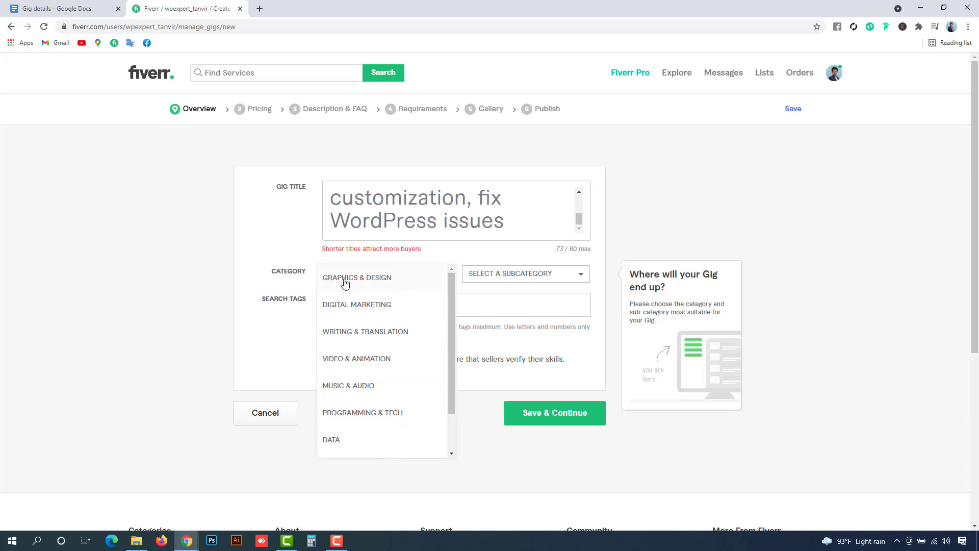
{"action": "left_click", "coordinate": [376, 281]}
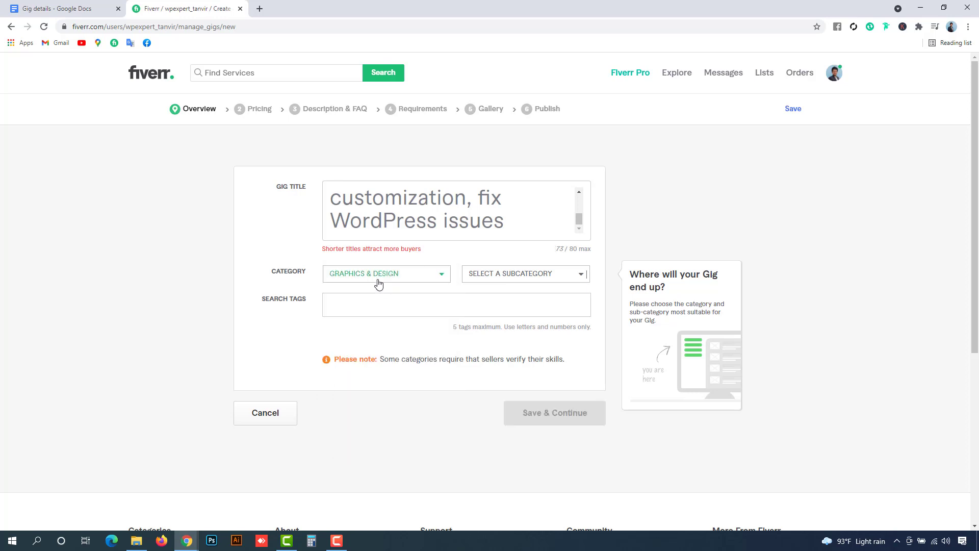
{"action": "left_click", "coordinate": [567, 278]}
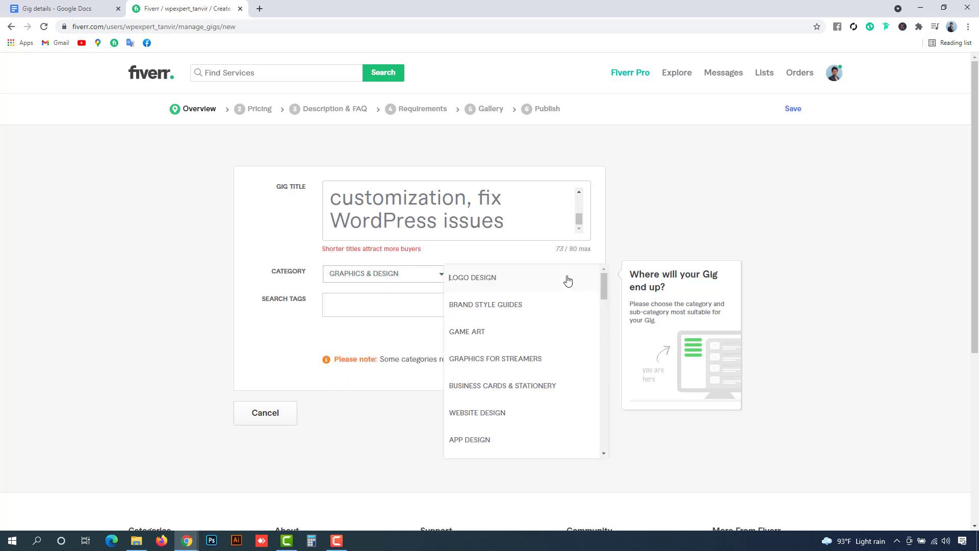
{"action": "scroll", "coordinate": [535, 403], "scroll_direction": "down", "scroll_amount": 15}
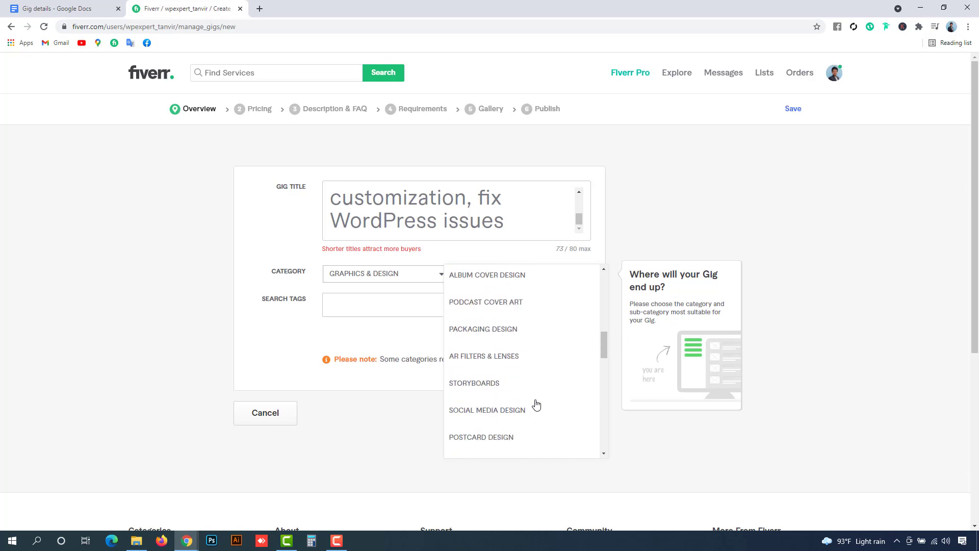
{"action": "scroll", "coordinate": [536, 404], "scroll_direction": "down", "scroll_amount": 5}
{"action": "scroll", "coordinate": [535, 404], "scroll_direction": "up", "scroll_amount": 7}
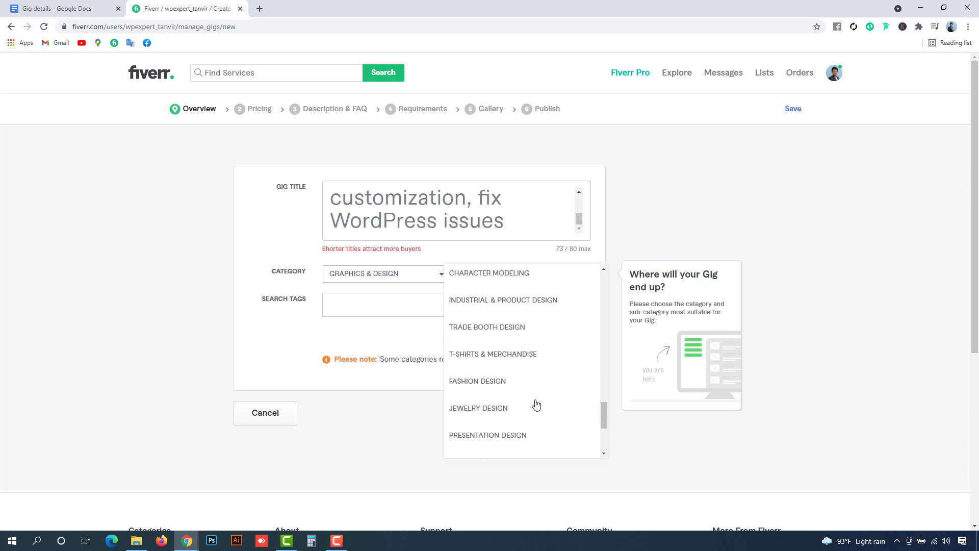
{"action": "scroll", "coordinate": [510, 352], "scroll_direction": "up", "scroll_amount": 2}
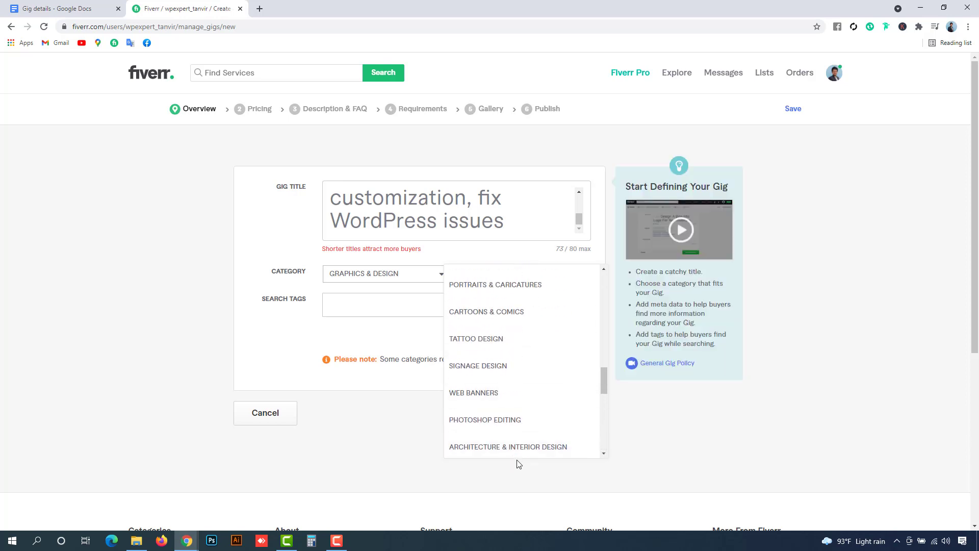
{"action": "scroll", "coordinate": [526, 374], "scroll_direction": "up", "scroll_amount": 10}
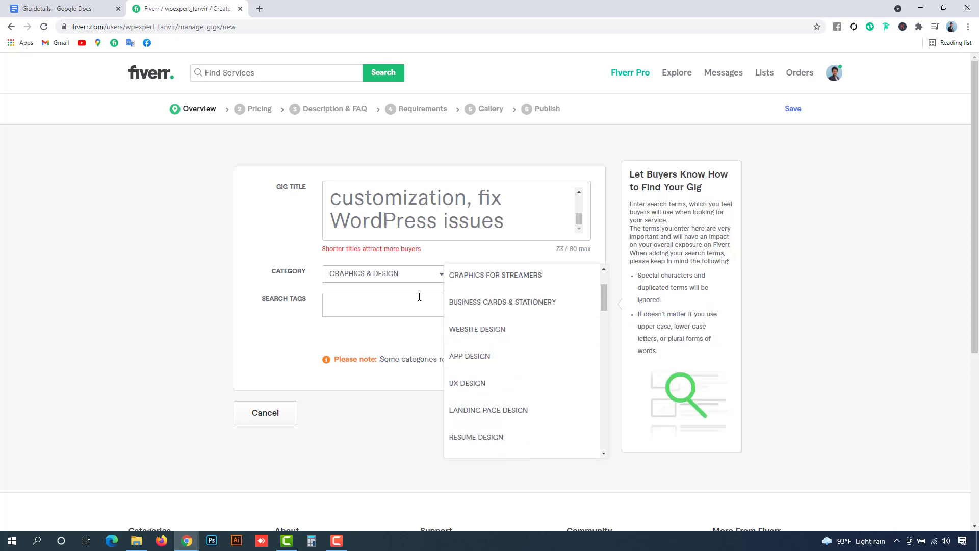
Step: Set the gig's category to Programming & Tech with WordPress as the subcategory
{"action": "left_click", "coordinate": [380, 273]}
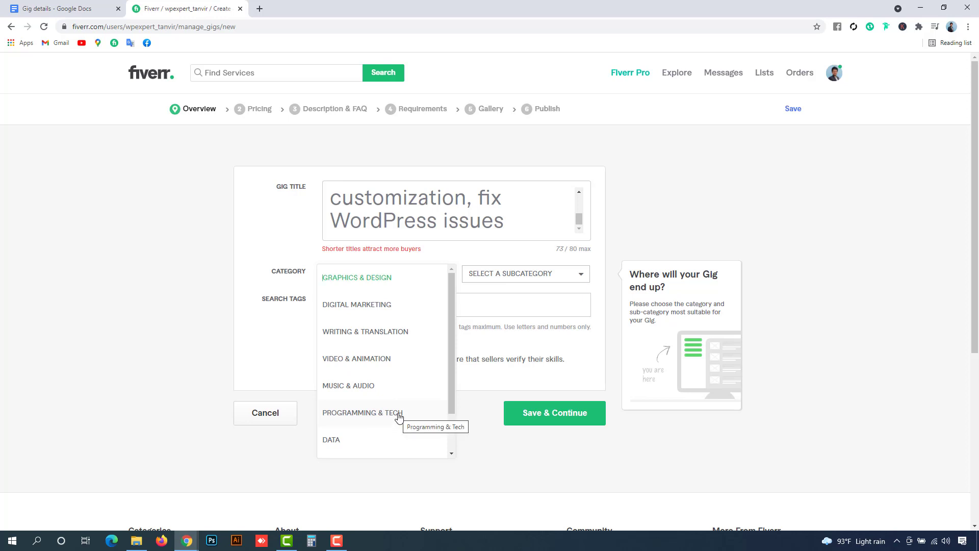
{"action": "left_click", "coordinate": [362, 418]}
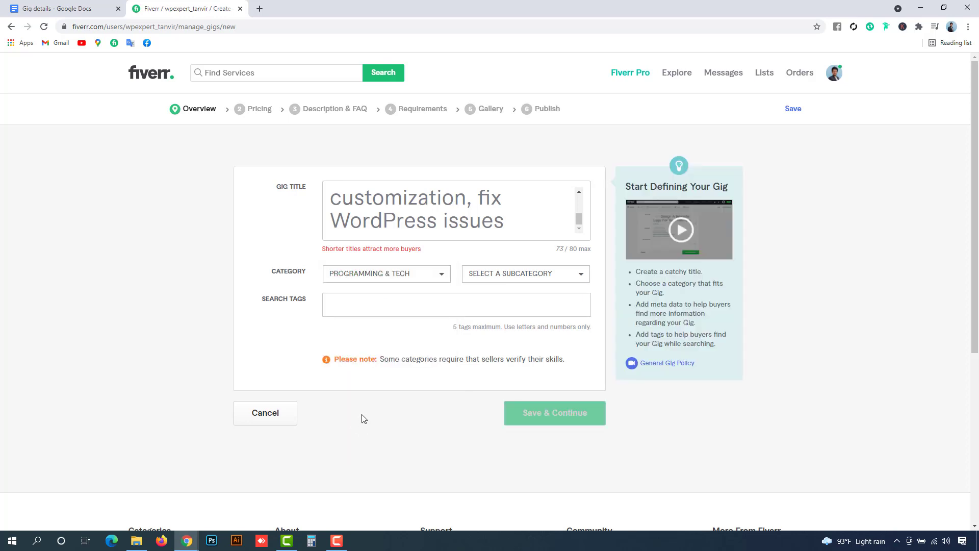
{"action": "left_click", "coordinate": [571, 278]}
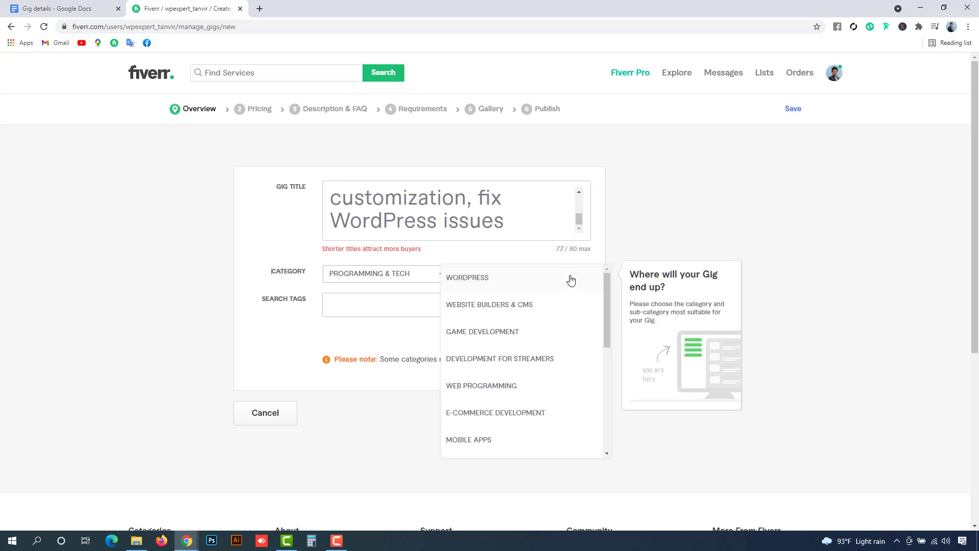
{"action": "left_click", "coordinate": [499, 282]}
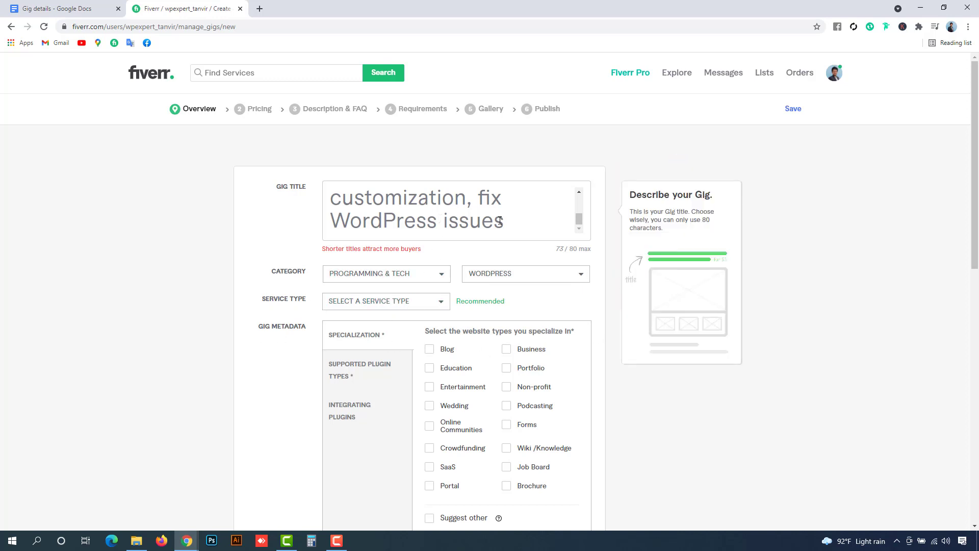
Step: Check the gig title against the available service types and choose Customization as the service type
{"action": "scroll", "coordinate": [500, 220], "scroll_direction": "up", "scroll_amount": 2}
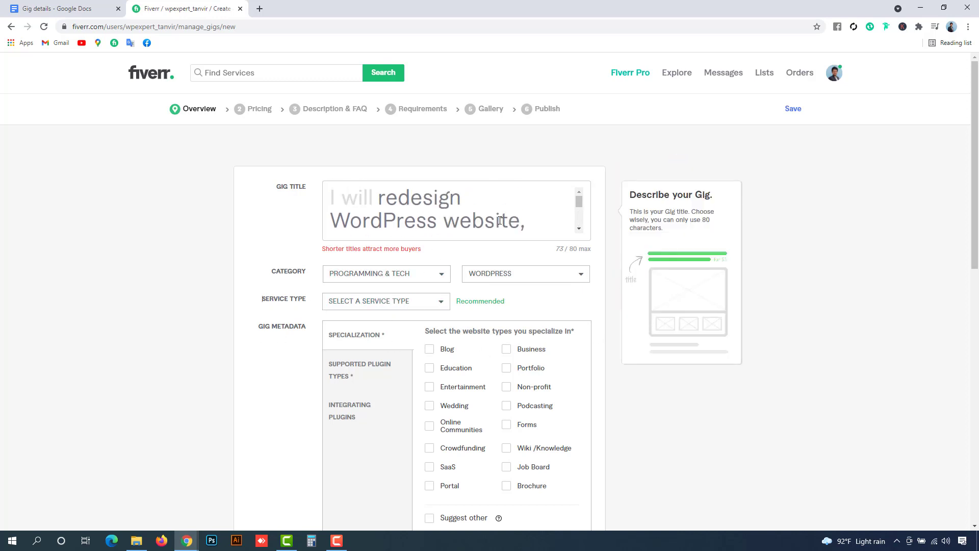
{"action": "left_click", "coordinate": [438, 301]}
{"action": "scroll", "coordinate": [497, 301], "scroll_direction": "down", "scroll_amount": 1}
{"action": "scroll", "coordinate": [497, 302], "scroll_direction": "down", "scroll_amount": 1}
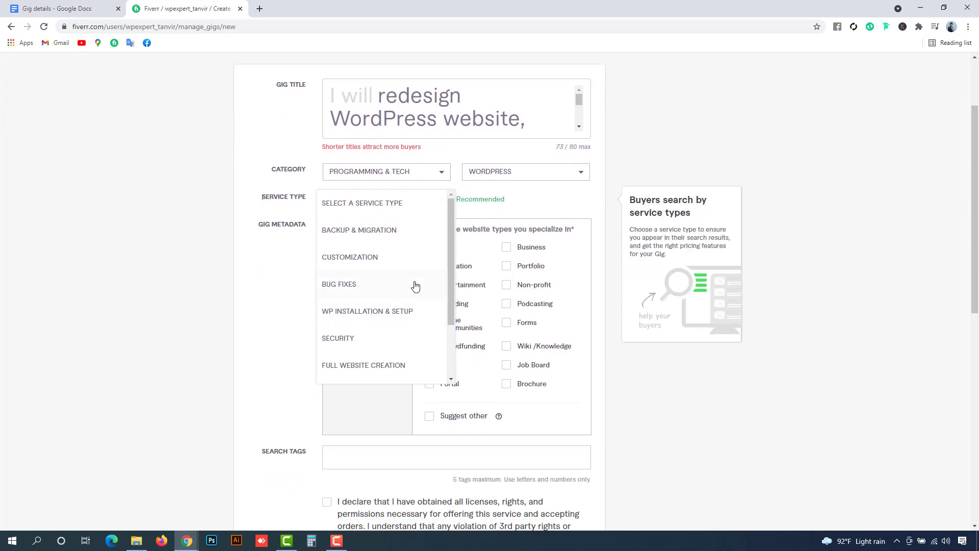
{"action": "scroll", "coordinate": [383, 309], "scroll_direction": "down", "scroll_amount": 1}
{"action": "scroll", "coordinate": [384, 308], "scroll_direction": "down", "scroll_amount": 1}
{"action": "scroll", "coordinate": [378, 350], "scroll_direction": "up", "scroll_amount": 3}
{"action": "left_click", "coordinate": [389, 258]}
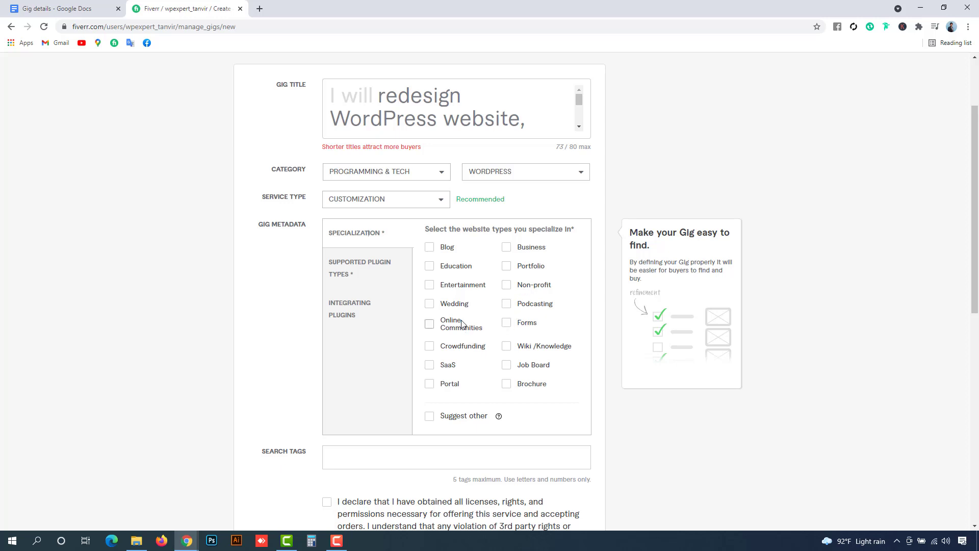
Step: Select Blog, Business, Portfolio, Education, Entertainment, Wedding and Non-profit as the website types in the gig's specialization metadata
{"action": "left_click", "coordinate": [430, 249]}
{"action": "left_click", "coordinate": [507, 248]}
{"action": "left_click", "coordinate": [507, 267]}
{"action": "left_click", "coordinate": [430, 266]}
{"action": "left_click", "coordinate": [430, 288]}
{"action": "left_click", "coordinate": [430, 305]}
{"action": "left_click", "coordinate": [505, 286]}
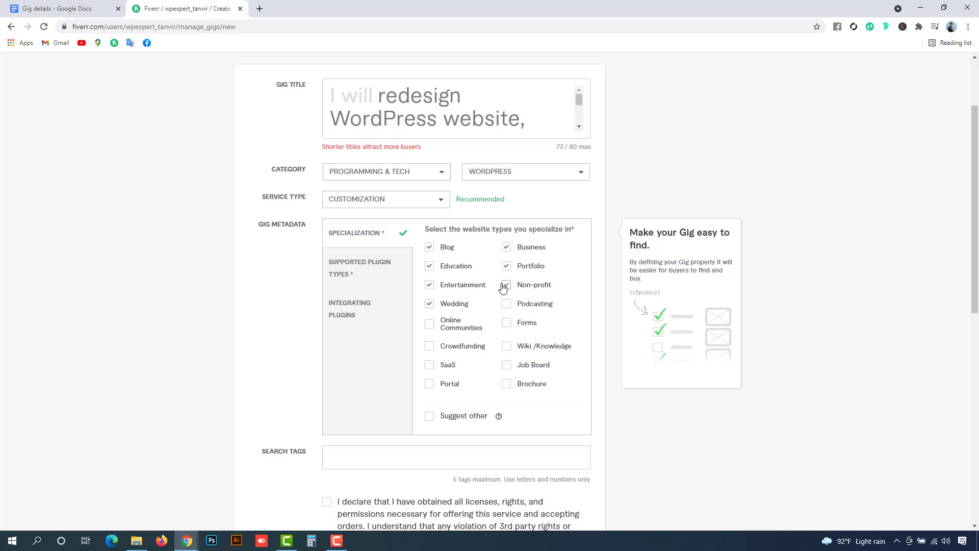
Step: In the supported plugin types metadata, select Marketing, Payment, Social Media, Forum, Shipping, Analytics and Form
{"action": "left_click", "coordinate": [373, 276]}
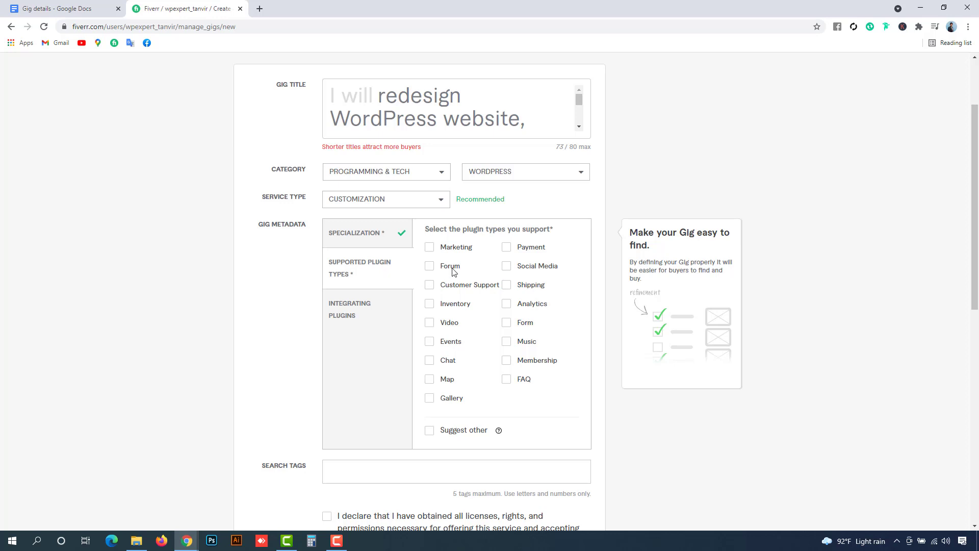
{"action": "left_click", "coordinate": [429, 248]}
{"action": "left_click", "coordinate": [525, 250]}
{"action": "left_click", "coordinate": [507, 267]}
{"action": "left_click", "coordinate": [429, 266]}
{"action": "left_click", "coordinate": [441, 269]}
{"action": "left_click", "coordinate": [506, 285]}
{"action": "left_click", "coordinate": [506, 303]}
{"action": "left_click", "coordinate": [506, 323]}
Step: Add Inventory, Video, Events, Map, Gallery, FAQ and Membership to the supported plugin types
{"action": "left_click", "coordinate": [429, 304]}
{"action": "left_click", "coordinate": [430, 322]}
{"action": "left_click", "coordinate": [452, 345]}
{"action": "left_click", "coordinate": [448, 380]}
{"action": "left_click", "coordinate": [449, 400]}
{"action": "left_click", "coordinate": [507, 383]}
{"action": "left_click", "coordinate": [507, 362]}
Step: In the integrating plugins metadata, select Adsense, Akismet, Amazon, All in One SEO Pack, Aweber, Clickbank, Facebook and Contact Form 7
{"action": "left_click", "coordinate": [368, 310]}
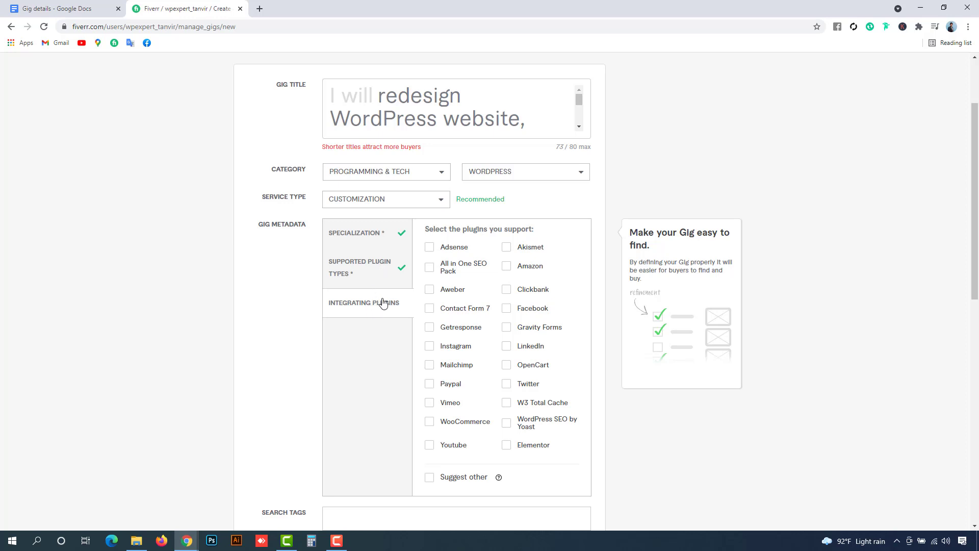
{"action": "left_click", "coordinate": [434, 250]}
{"action": "left_click", "coordinate": [518, 247]}
{"action": "left_click", "coordinate": [516, 266]}
{"action": "left_click", "coordinate": [437, 271]}
{"action": "left_click", "coordinate": [430, 291]}
{"action": "left_click", "coordinate": [507, 291]}
{"action": "left_click", "coordinate": [507, 310]}
{"action": "left_click", "coordinate": [432, 311]}
Step: Add Getresponse, Instagram, Mailchimp, Paypal, WooCommerce, Youtube and Vimeo to the integrating plugins
{"action": "left_click", "coordinate": [432, 330]}
{"action": "left_click", "coordinate": [431, 348]}
{"action": "left_click", "coordinate": [431, 366]}
{"action": "left_click", "coordinate": [430, 384]}
{"action": "left_click", "coordinate": [429, 427]}
{"action": "left_click", "coordinate": [429, 445]}
{"action": "left_click", "coordinate": [431, 404]}
Step: Add Twitter, LinkedIn, WordPress SEO by Yoast and Elementor to the integrating plugins, leaving Gravity Forms unselected
{"action": "left_click", "coordinate": [507, 383]}
{"action": "left_click", "coordinate": [506, 346]}
{"action": "left_click", "coordinate": [506, 329]}
{"action": "left_click", "coordinate": [506, 328]}
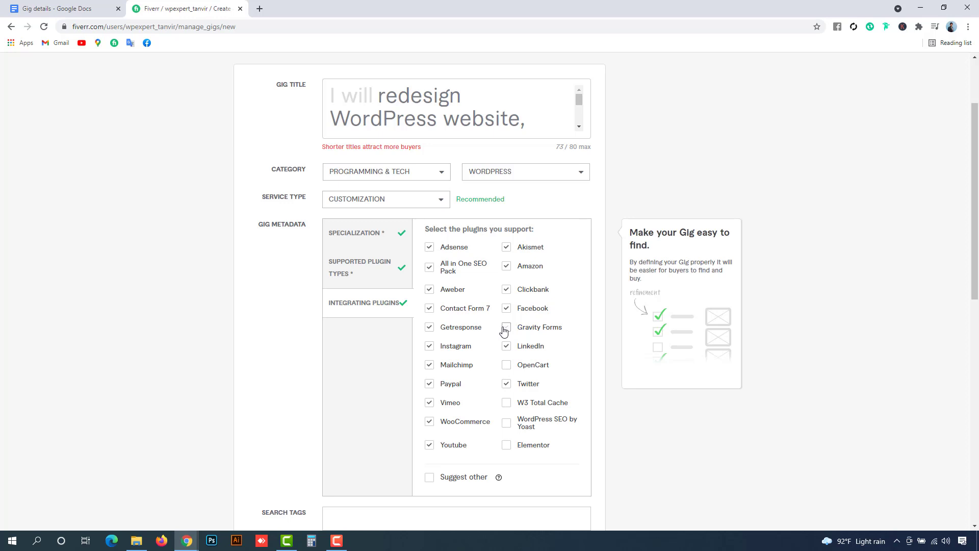
{"action": "left_click", "coordinate": [505, 428]}
{"action": "left_click", "coordinate": [507, 445]}
Step: Copy the word "redesign" from the gig title and add it as the first search tag
{"action": "scroll", "coordinate": [459, 397], "scroll_direction": "down", "scroll_amount": 4}
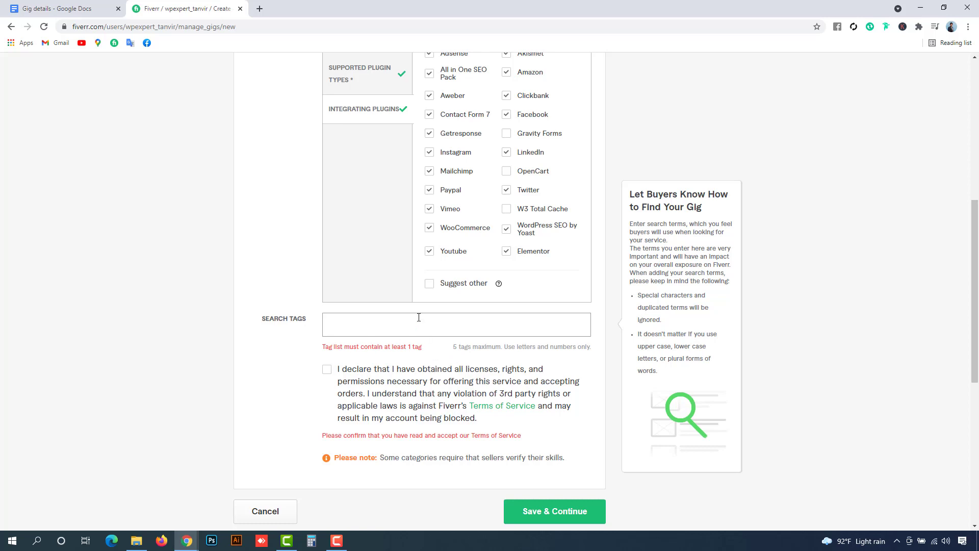
{"action": "scroll", "coordinate": [396, 346], "scroll_direction": "up", "scroll_amount": 6}
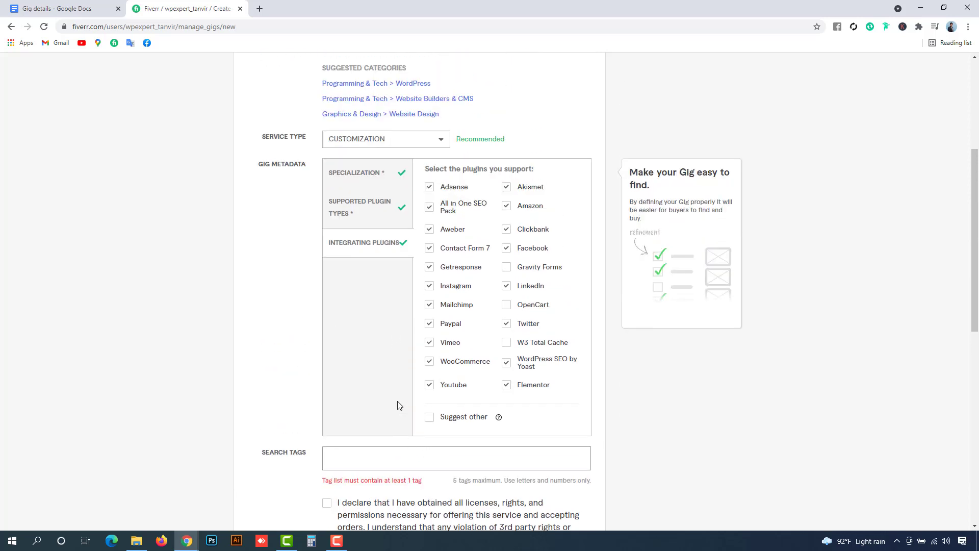
{"action": "scroll", "coordinate": [446, 170], "scroll_direction": "up", "scroll_amount": 2}
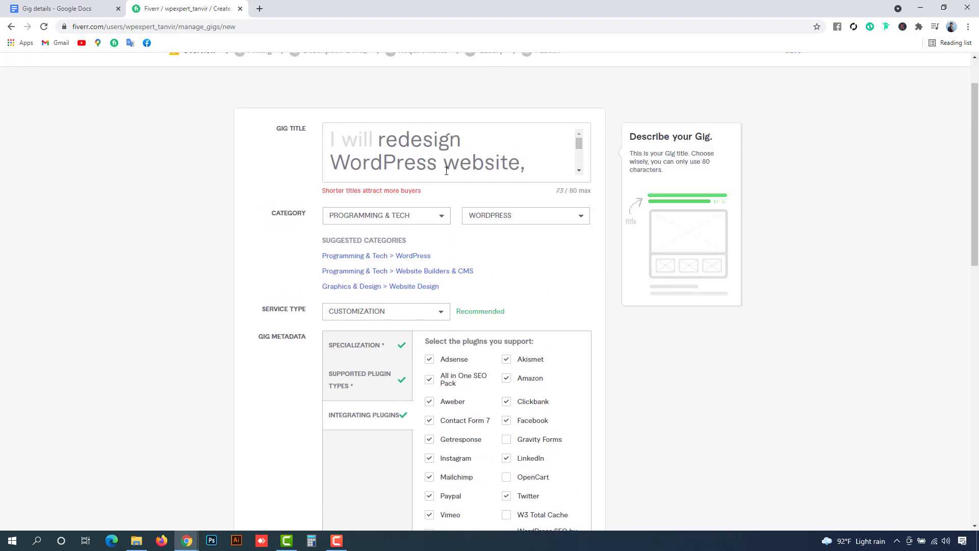
{"action": "scroll", "coordinate": [419, 157], "scroll_direction": "down", "scroll_amount": 2}
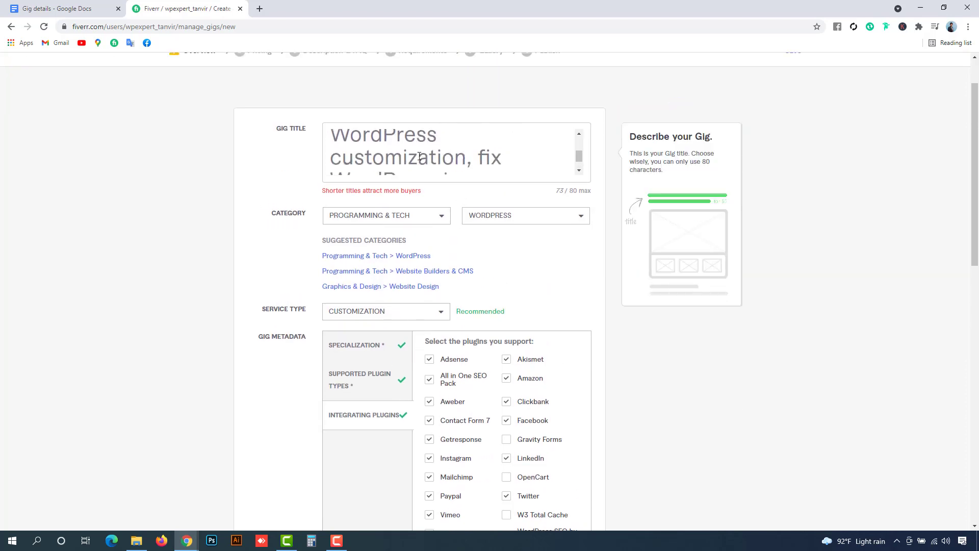
{"action": "scroll", "coordinate": [420, 154], "scroll_direction": "down", "scroll_amount": 7}
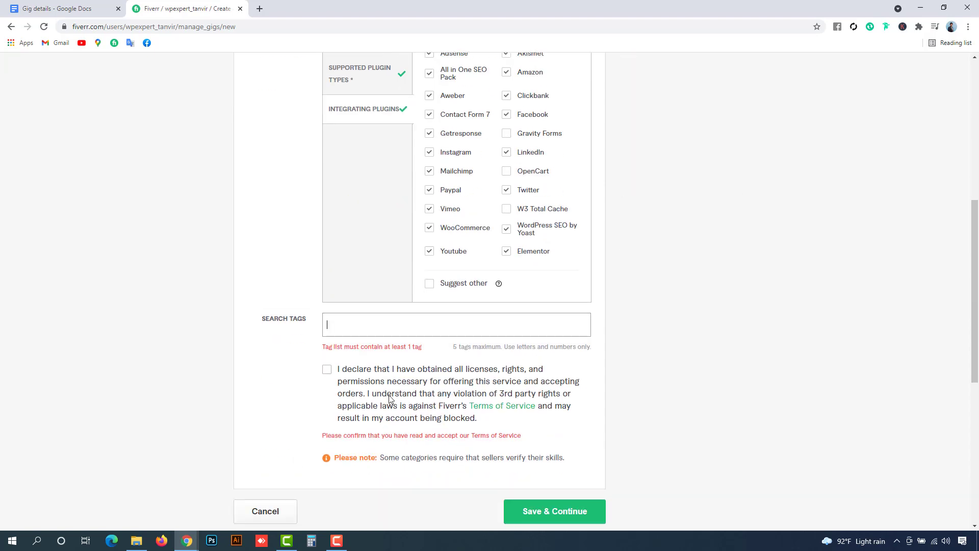
{"action": "scroll", "coordinate": [459, 214], "scroll_direction": "up", "scroll_amount": 6}
{"action": "scroll", "coordinate": [462, 163], "scroll_direction": "up", "scroll_amount": 3}
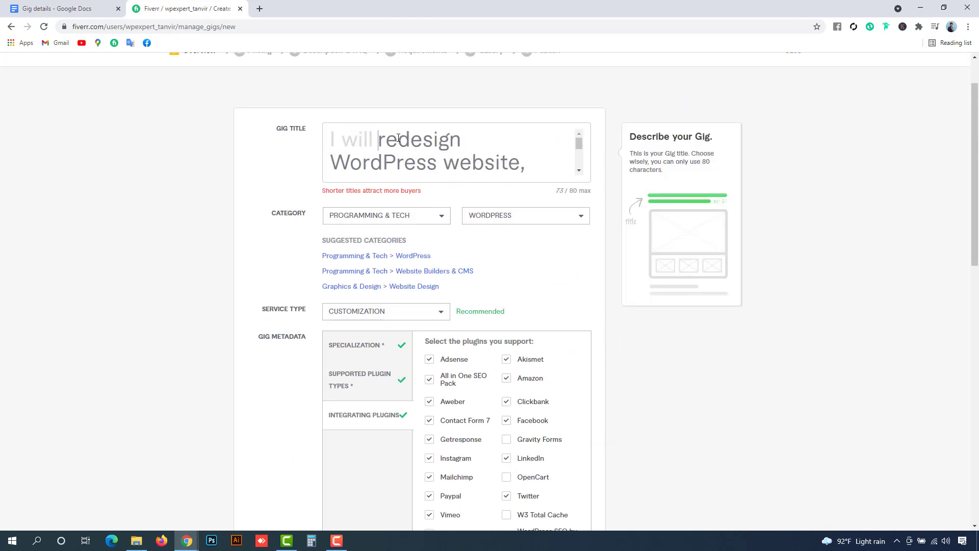
{"action": "left_click_drag", "start_coordinate": [399, 137], "coordinate": [459, 137]}
{"action": "key", "text": "ctrl+c"}
{"action": "scroll", "coordinate": [466, 176], "scroll_direction": "down", "scroll_amount": 6}
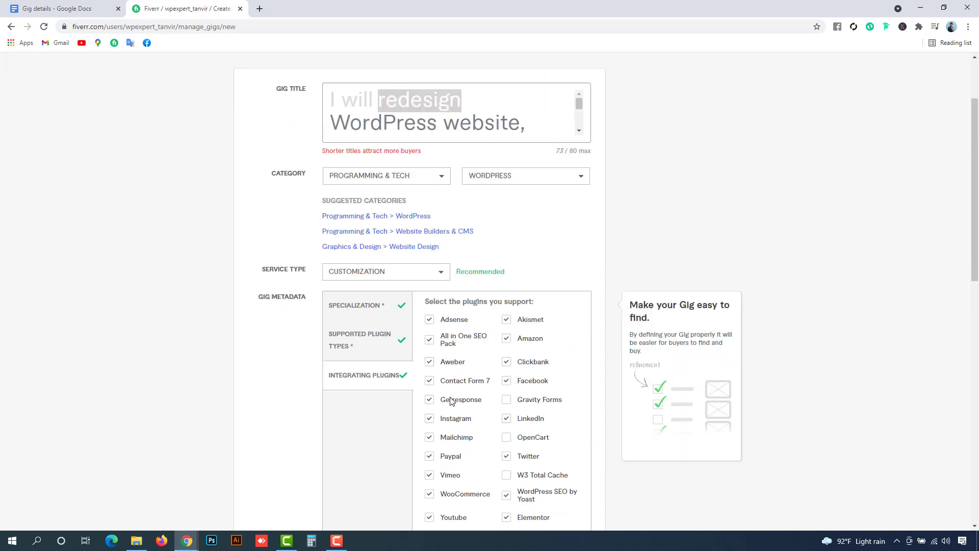
{"action": "left_click", "coordinate": [386, 296]}
{"action": "key", "text": "ctrl+v"}
{"action": "scroll", "coordinate": [393, 398], "scroll_direction": "down", "scroll_amount": 2}
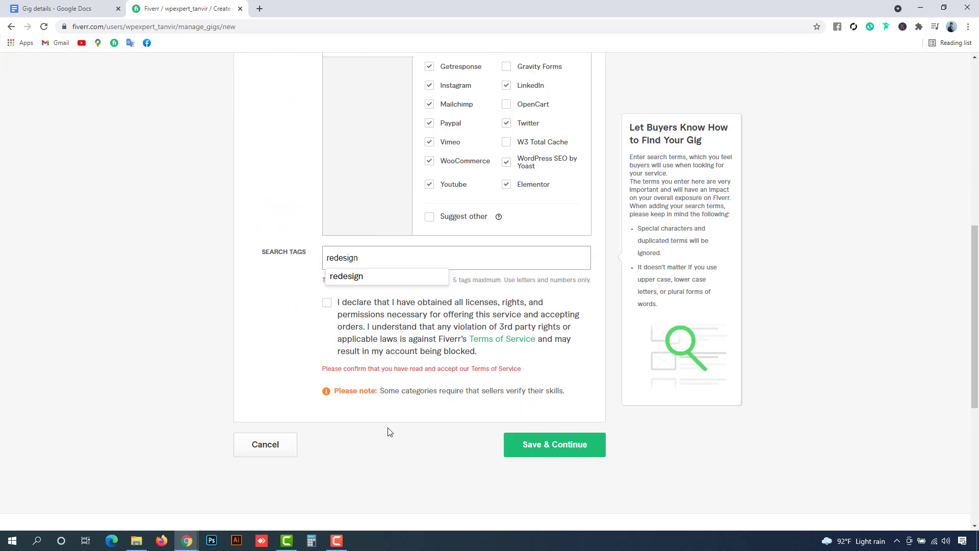
Step: Copy the word "WordPress" from the gig title and add it as the second search tag
{"action": "scroll", "coordinate": [334, 152], "scroll_direction": "up", "scroll_amount": 8}
{"action": "left_click_drag", "start_coordinate": [334, 151], "coordinate": [438, 150]}
{"action": "key", "text": "ctrl+c"}
{"action": "scroll", "coordinate": [440, 201], "scroll_direction": "down", "scroll_amount": 6}
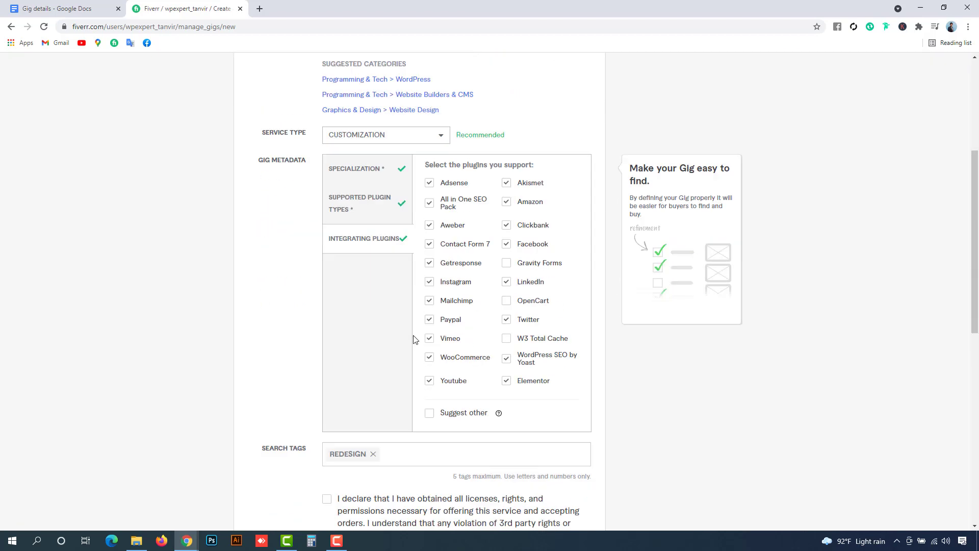
{"action": "left_click", "coordinate": [430, 324]}
{"action": "key", "text": "ctrl+v"}
{"action": "key", "text": "Return"}
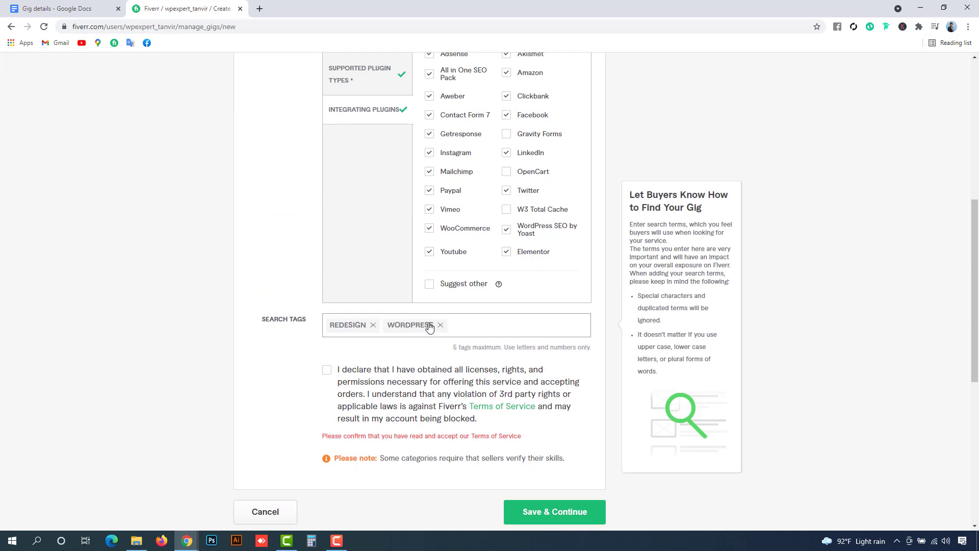
Step: Copy the word "website" from the gig title and add it as the third search tag
{"action": "scroll", "coordinate": [444, 197], "scroll_direction": "up", "scroll_amount": 5}
{"action": "left_click_drag", "start_coordinate": [444, 101], "coordinate": [519, 99]}
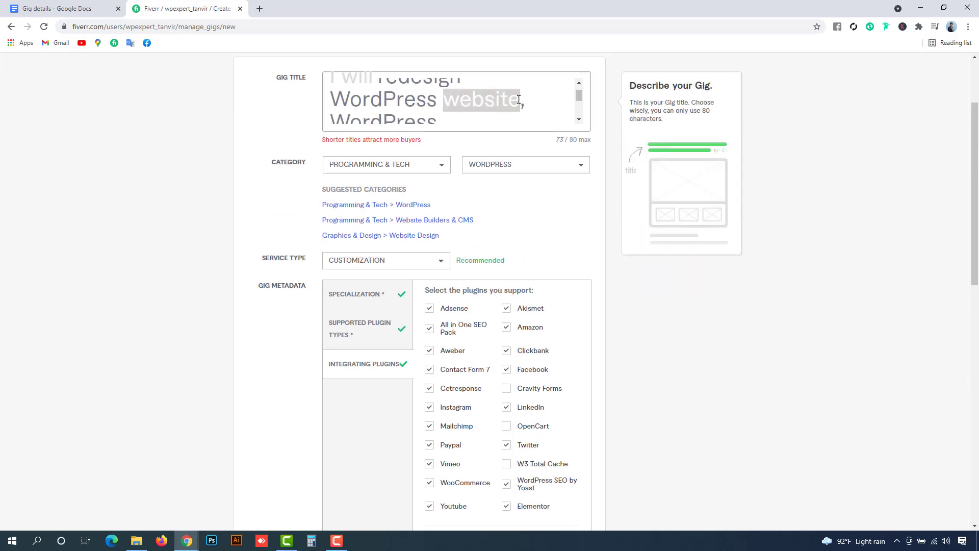
{"action": "key", "text": "ctrl+c"}
{"action": "scroll", "coordinate": [558, 313], "scroll_direction": "down", "scroll_amount": 6}
{"action": "left_click", "coordinate": [510, 279]}
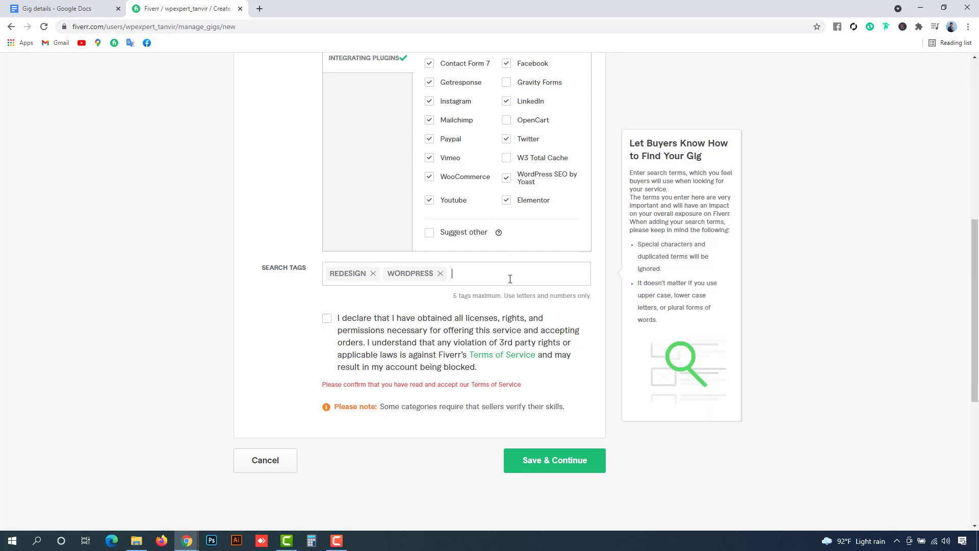
{"action": "key", "text": "ctrl+v"}
{"action": "key", "text": "Return"}
Step: Copy the word "customization" from the gig title and add it as the fourth search tag
{"action": "scroll", "coordinate": [509, 204], "scroll_direction": "up", "scroll_amount": 5}
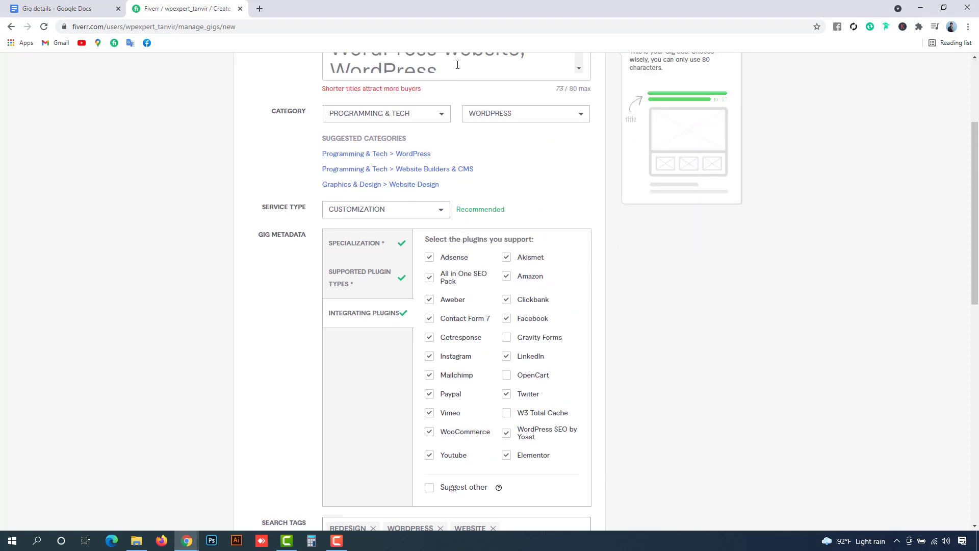
{"action": "scroll", "coordinate": [353, 118], "scroll_direction": "up", "scroll_amount": 1}
{"action": "left_click_drag", "start_coordinate": [332, 95], "coordinate": [466, 95]}
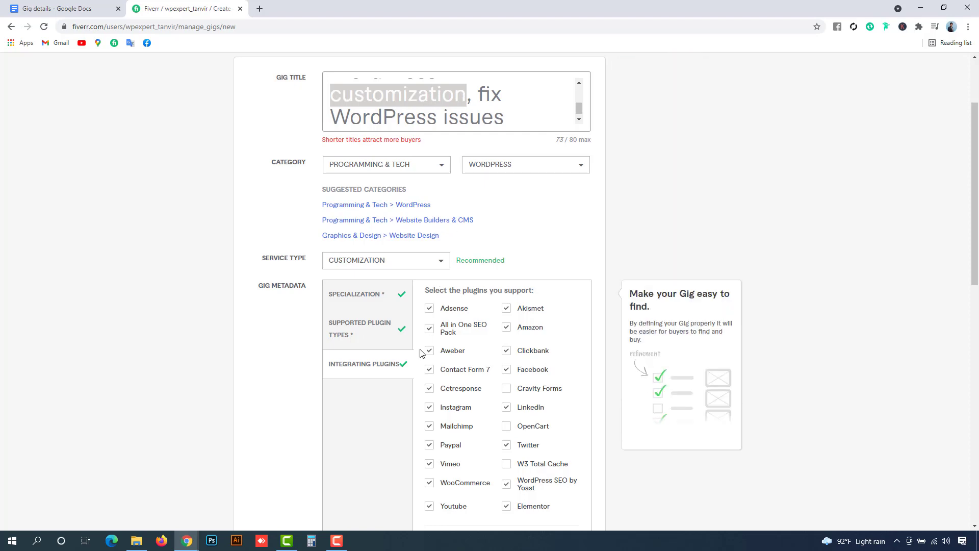
{"action": "scroll", "coordinate": [481, 424], "scroll_direction": "down", "scroll_amount": 6}
{"action": "left_click", "coordinate": [549, 272]}
{"action": "key", "text": "ctrl+v"}
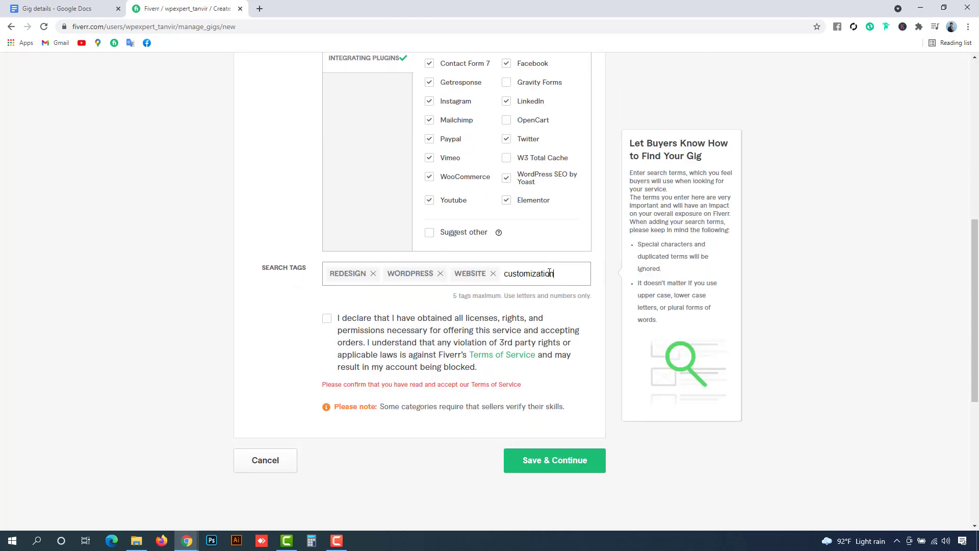
{"action": "key", "text": "Return"}
Step: Copy the phrase "fix WordPress issues" from the gig title and add it as the fifth search tag
{"action": "scroll", "coordinate": [357, 363], "scroll_direction": "up", "scroll_amount": 6}
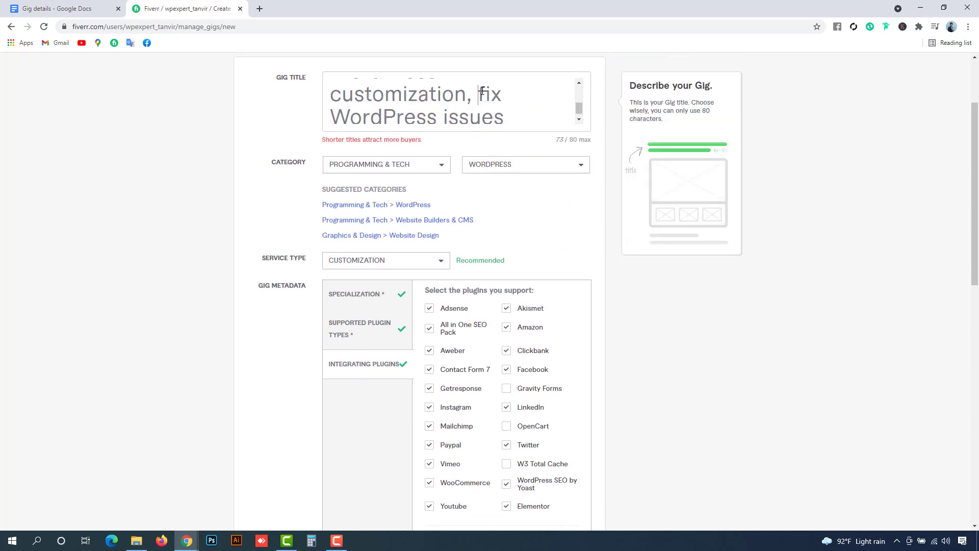
{"action": "left_click_drag", "start_coordinate": [482, 91], "coordinate": [501, 111]}
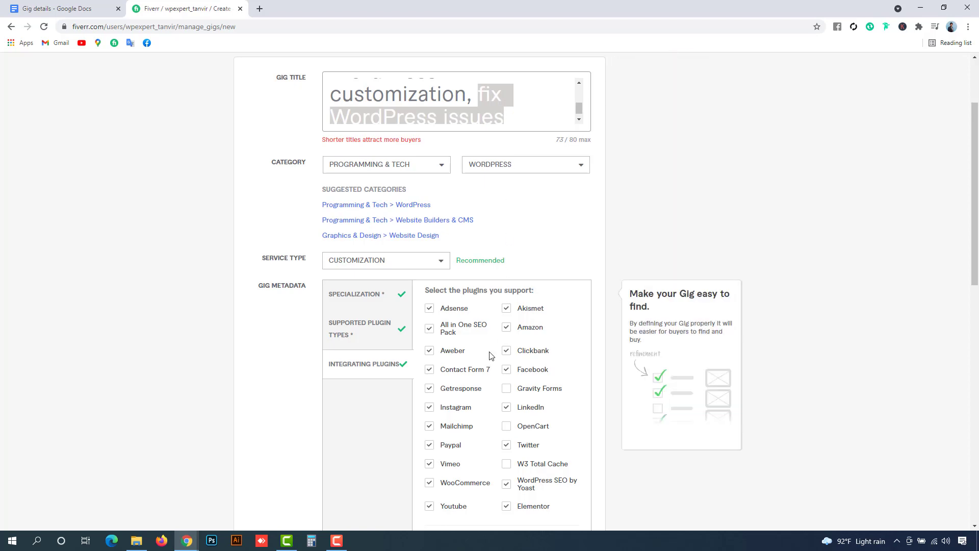
{"action": "scroll", "coordinate": [490, 354], "scroll_direction": "down", "scroll_amount": 8}
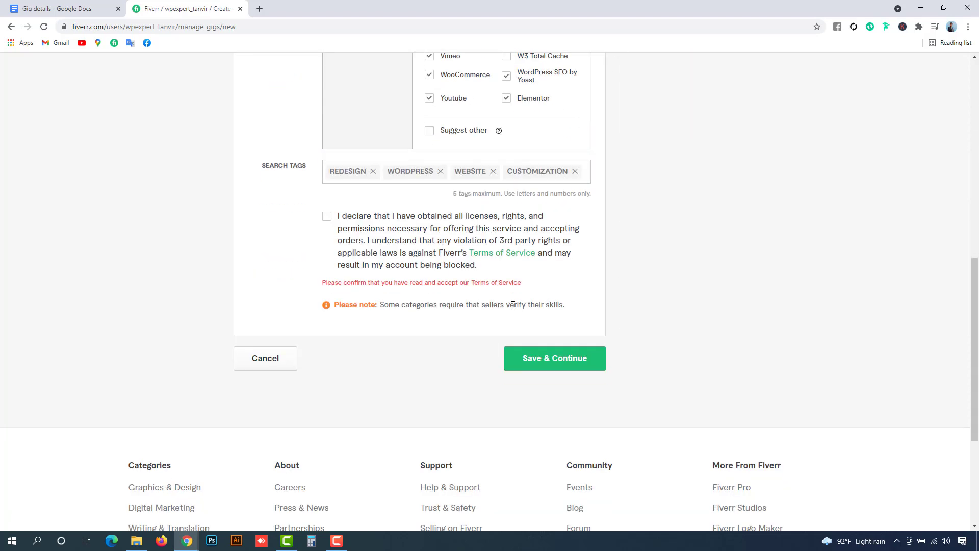
{"action": "left_click", "coordinate": [589, 172]}
{"action": "key", "text": "ctrl+v"}
{"action": "key", "text": "Return"}
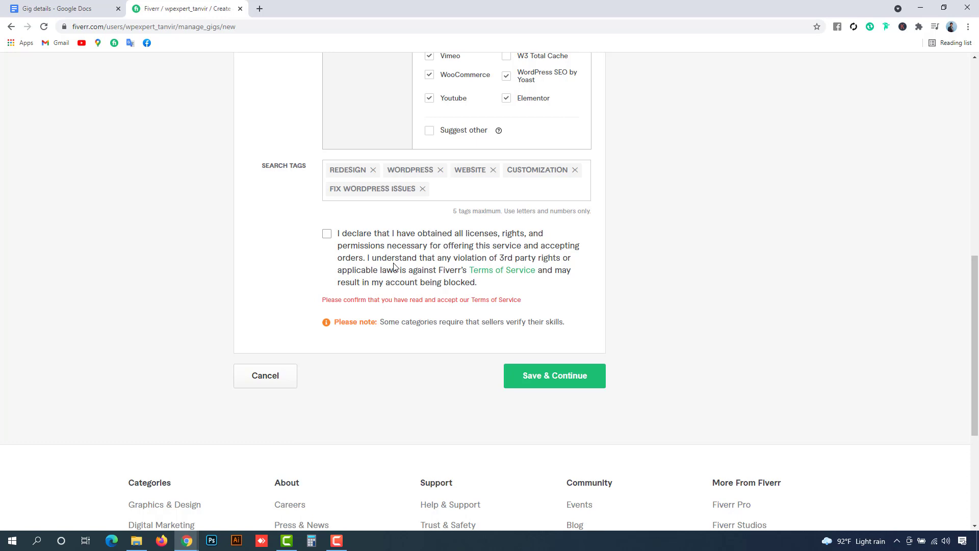
Step: Accept the licenses and Terms of Service declaration, then save the overview and continue to pricing
{"action": "left_click", "coordinate": [330, 235]}
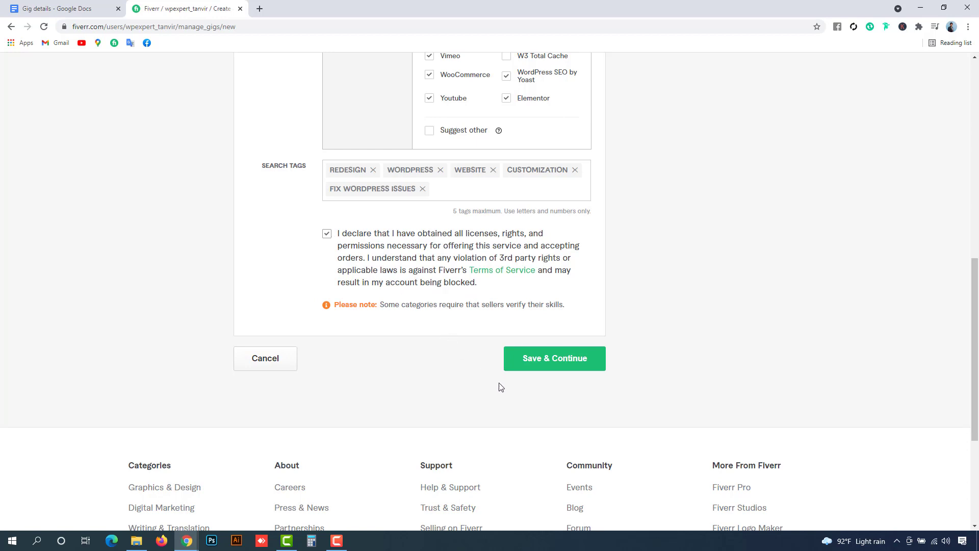
{"action": "left_click", "coordinate": [562, 363]}
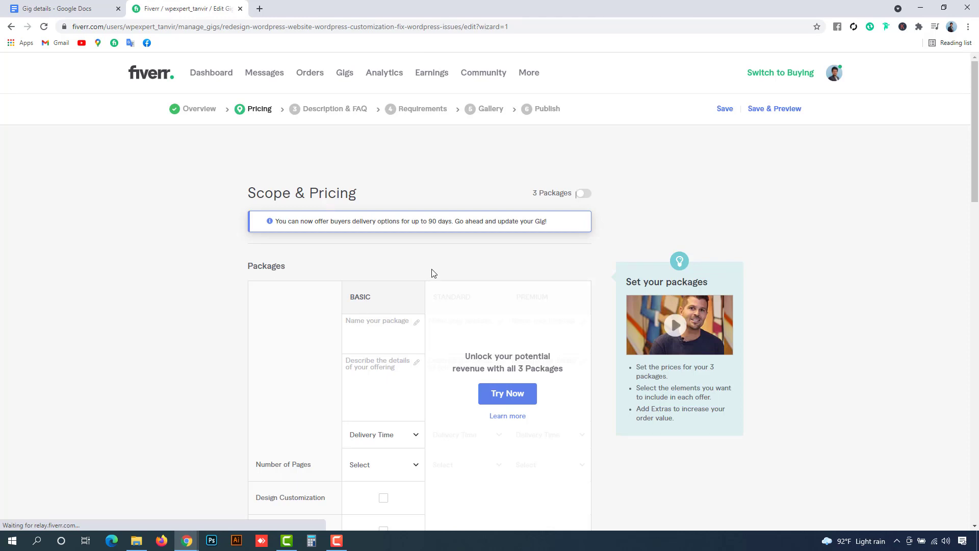
Step: Enable the 3 Packages option for the gig's pricing and dismiss the Gig Packages introduction
{"action": "scroll", "coordinate": [434, 274], "scroll_direction": "down", "scroll_amount": 11}
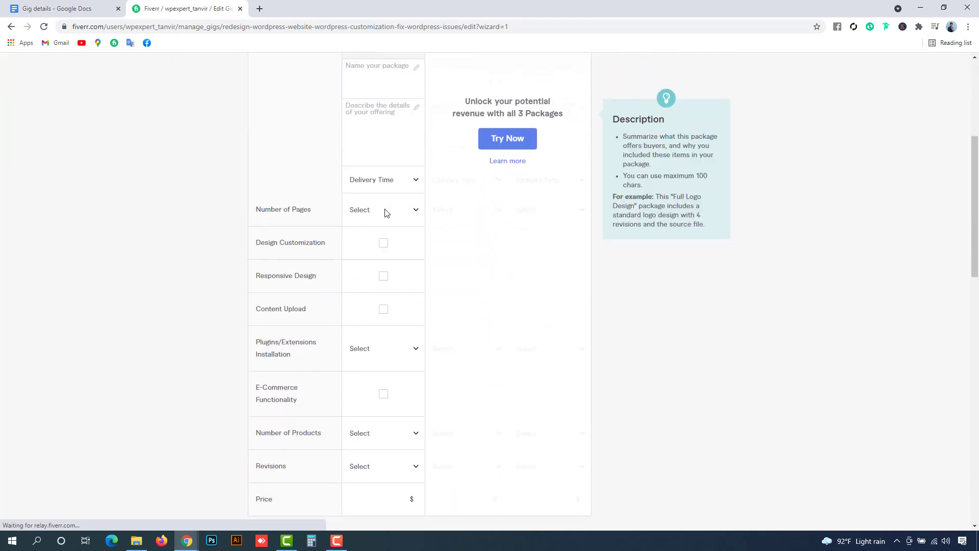
{"action": "scroll", "coordinate": [371, 412], "scroll_direction": "down", "scroll_amount": 6}
{"action": "scroll", "coordinate": [422, 320], "scroll_direction": "up", "scroll_amount": 14}
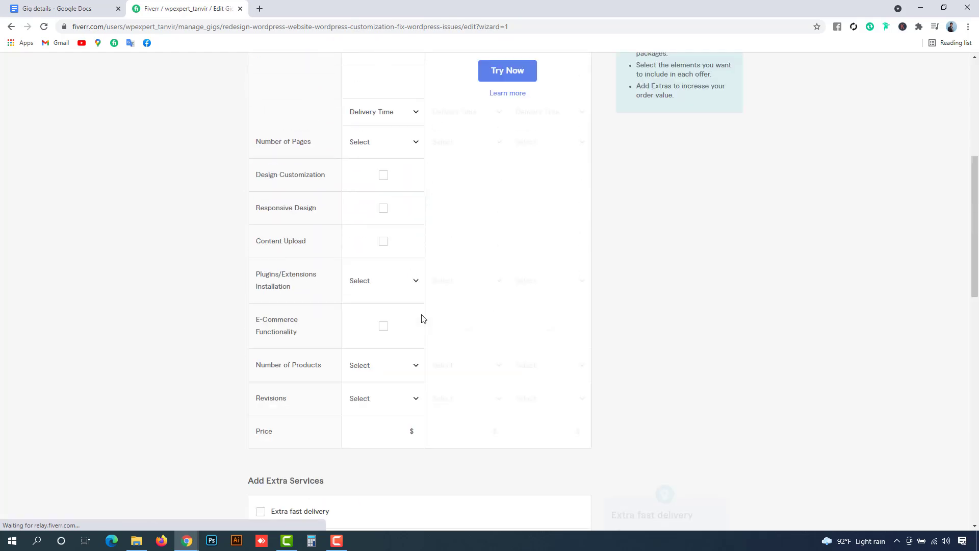
{"action": "scroll", "coordinate": [531, 223], "scroll_direction": "up", "scroll_amount": 2}
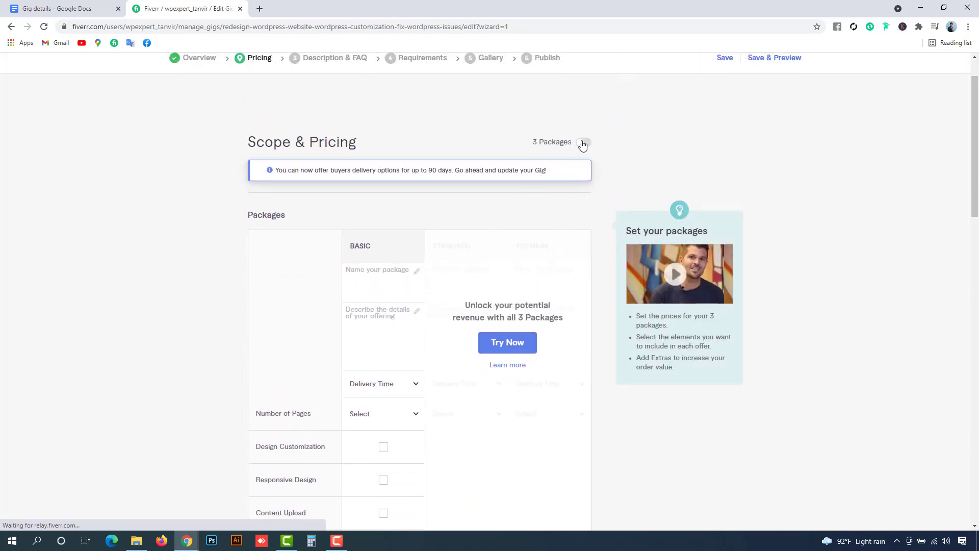
{"action": "left_click", "coordinate": [588, 143]}
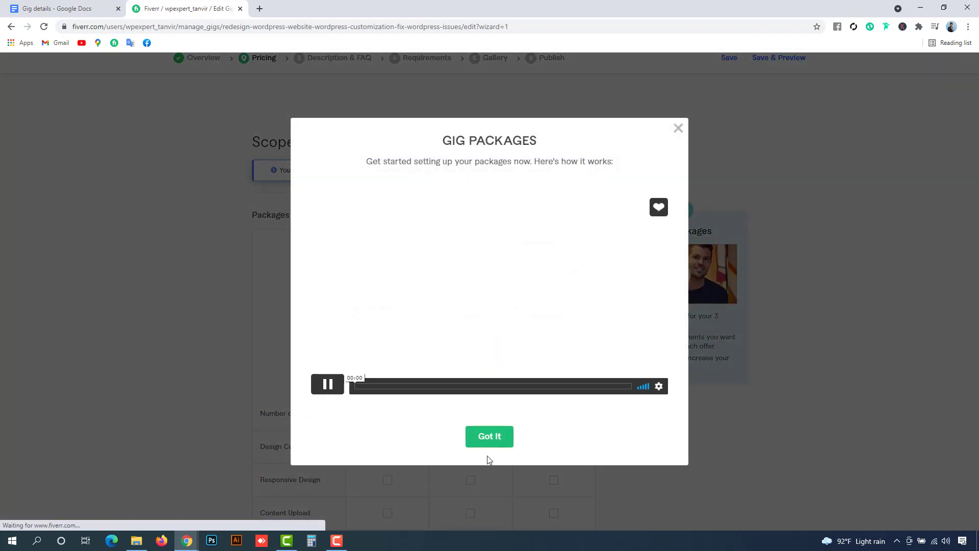
{"action": "left_click", "coordinate": [488, 436]}
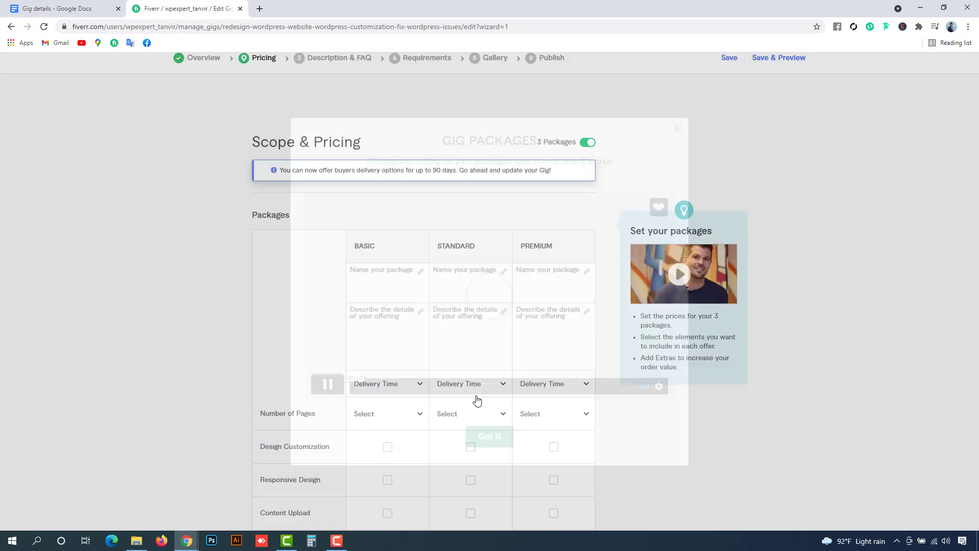
Step: Copy the Basic column heading and use "BASIC" as that package's name
{"action": "scroll", "coordinate": [514, 350], "scroll_direction": "down", "scroll_amount": 5}
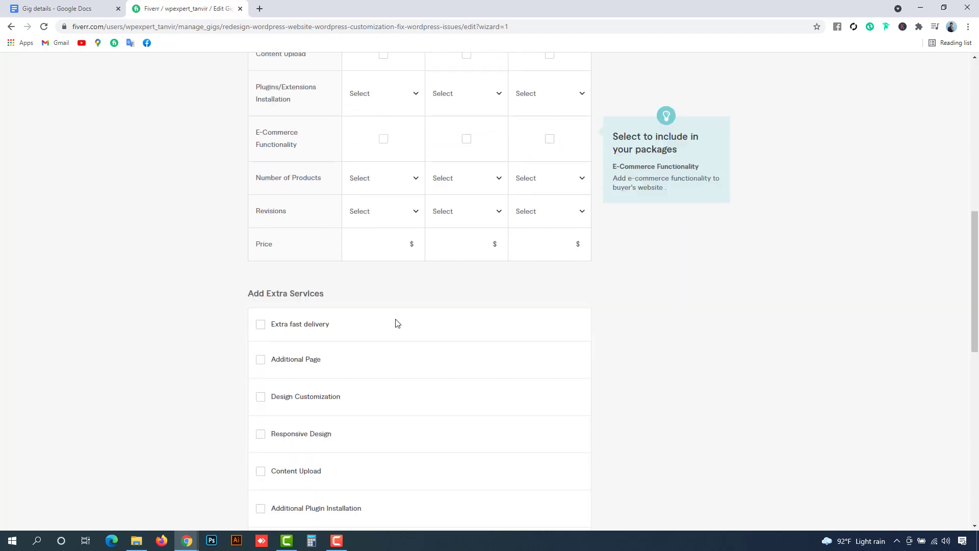
{"action": "scroll", "coordinate": [396, 324], "scroll_direction": "up", "scroll_amount": 8}
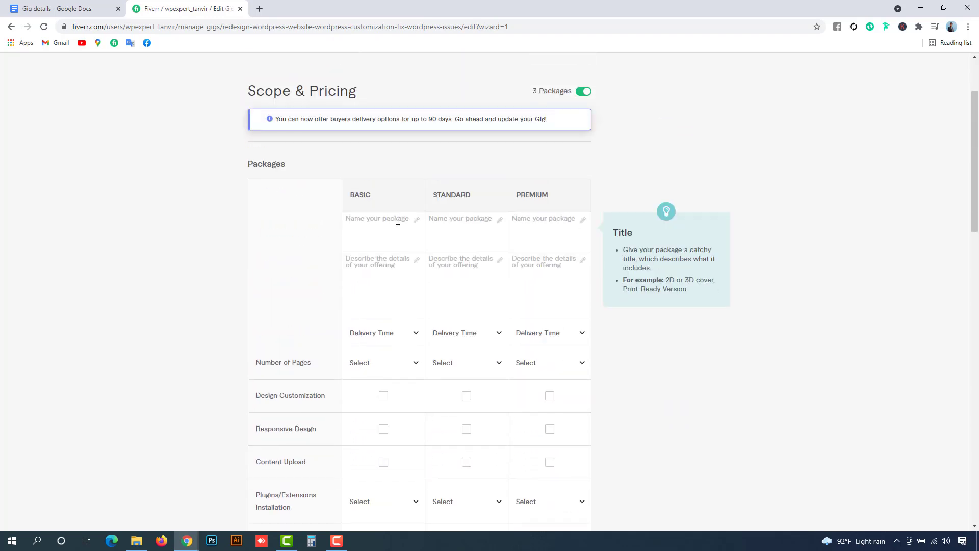
{"action": "scroll", "coordinate": [389, 365], "scroll_direction": "down", "scroll_amount": 2}
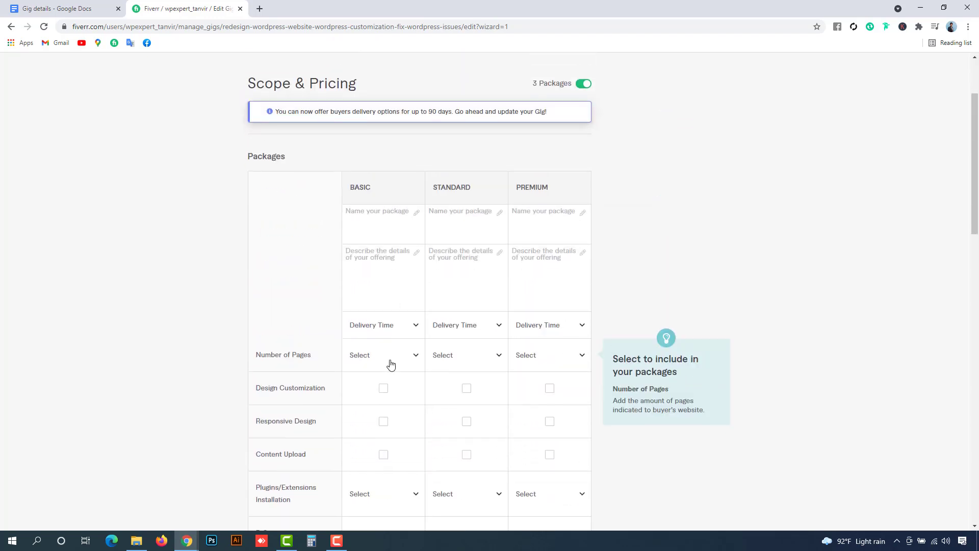
{"action": "scroll", "coordinate": [385, 342], "scroll_direction": "down", "scroll_amount": 3}
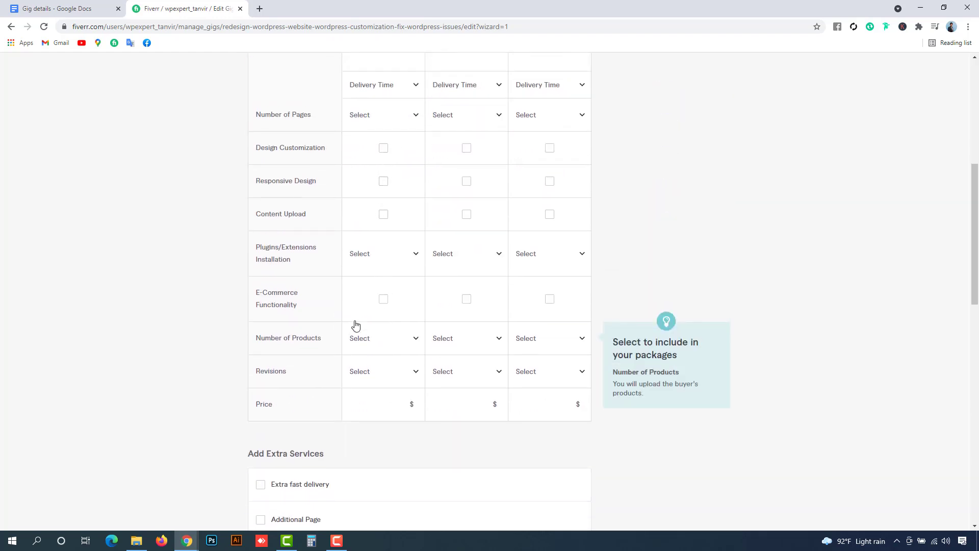
{"action": "scroll", "coordinate": [356, 324], "scroll_direction": "up", "scroll_amount": 5}
{"action": "left_click_drag", "start_coordinate": [374, 195], "coordinate": [352, 193]}
{"action": "key", "text": "ctrl+c"}
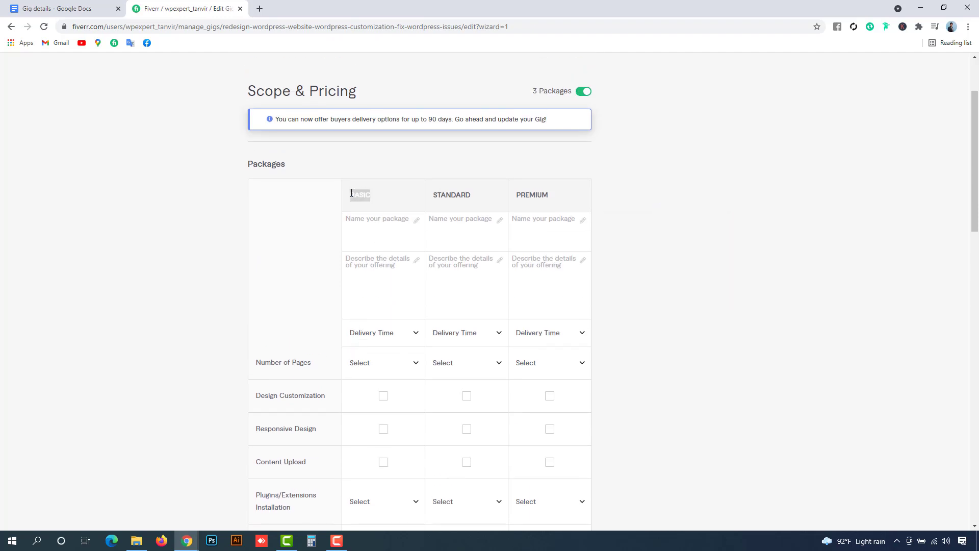
{"action": "left_click", "coordinate": [374, 224]}
{"action": "key", "text": "ctrl+v"}
Step: Copy the Standard column heading and use "STANDARD" as that package's name
{"action": "left_click_drag", "start_coordinate": [473, 201], "coordinate": [403, 200]}
{"action": "key", "text": "ctrl+c"}
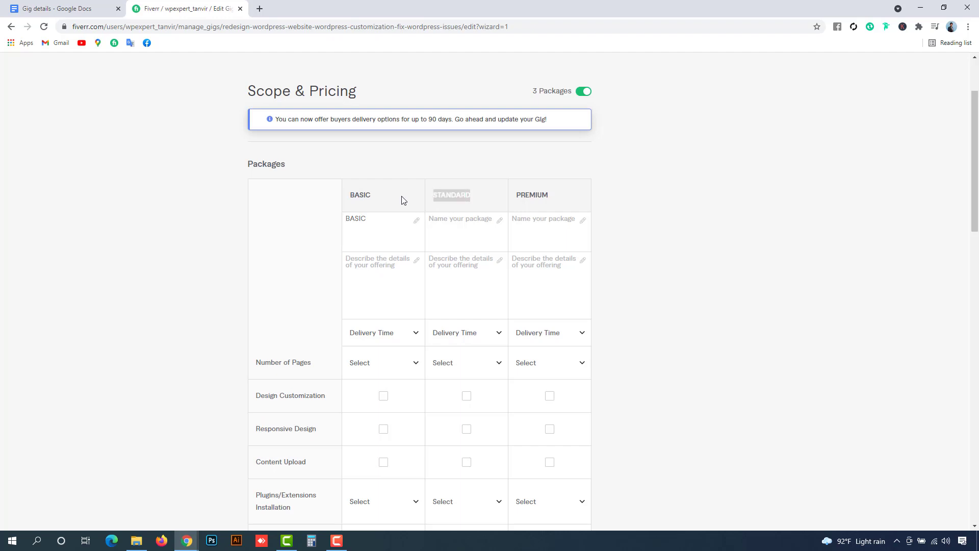
{"action": "left_click", "coordinate": [459, 217]}
{"action": "key", "text": "ctrl+v"}
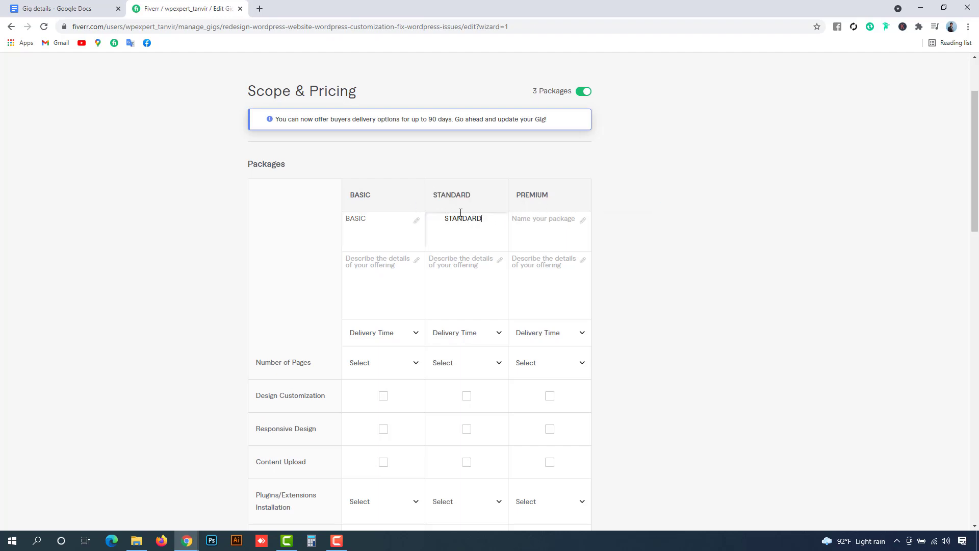
{"action": "left_click", "coordinate": [474, 211]}
Step: Copy the Premium column heading and use "PREMIUM" as that package's name, without leading whitespace
{"action": "left_click_drag", "start_coordinate": [548, 195], "coordinate": [504, 198]}
{"action": "key", "text": "ctrl+c"}
{"action": "left_click", "coordinate": [549, 227]}
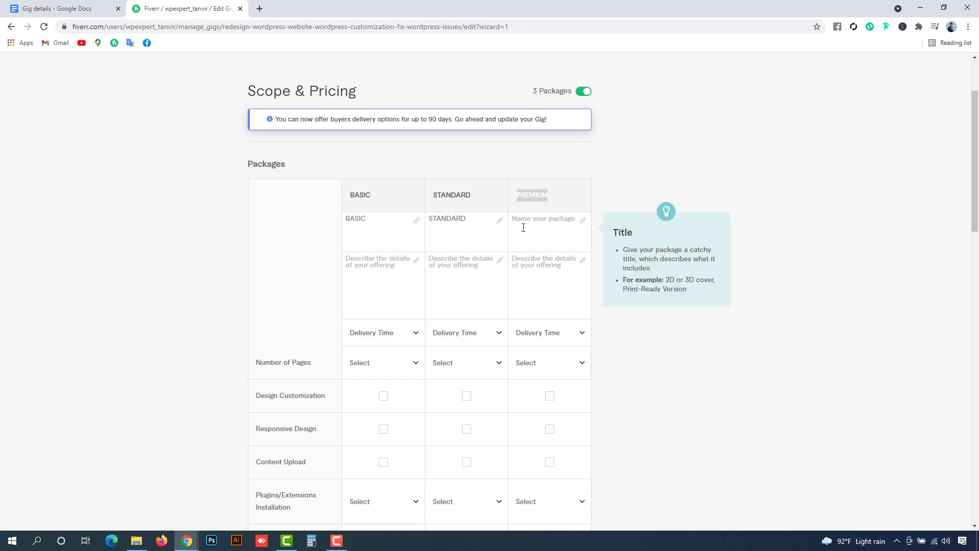
{"action": "key", "text": "ctrl+v"}
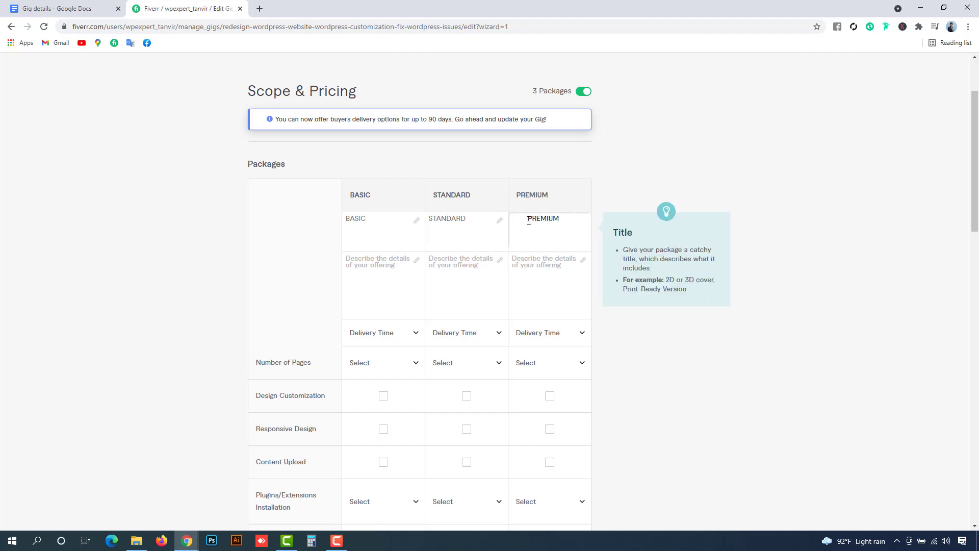
{"action": "key", "text": "BackSpace"}
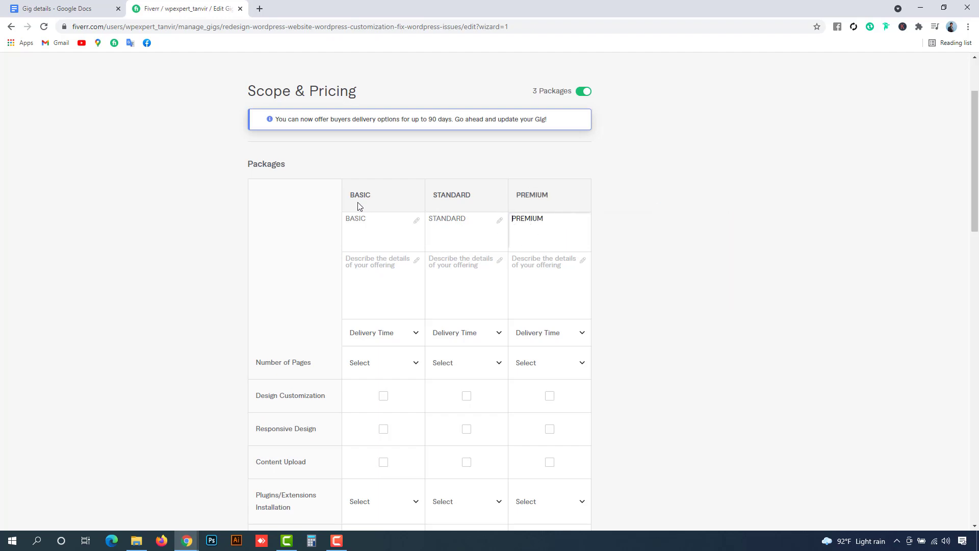
Step: Copy "I will fix up to 3 small issues" from the Package section of the Gig details document into the Basic package's description
{"action": "left_click", "coordinate": [398, 277]}
{"action": "scroll", "coordinate": [399, 175], "scroll_direction": "down", "scroll_amount": 2}
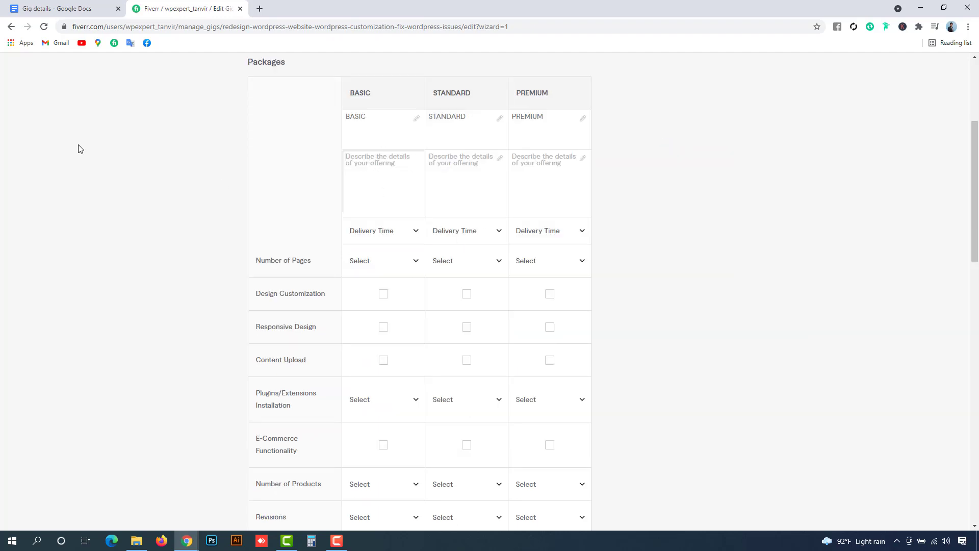
{"action": "left_click", "coordinate": [58, 12]}
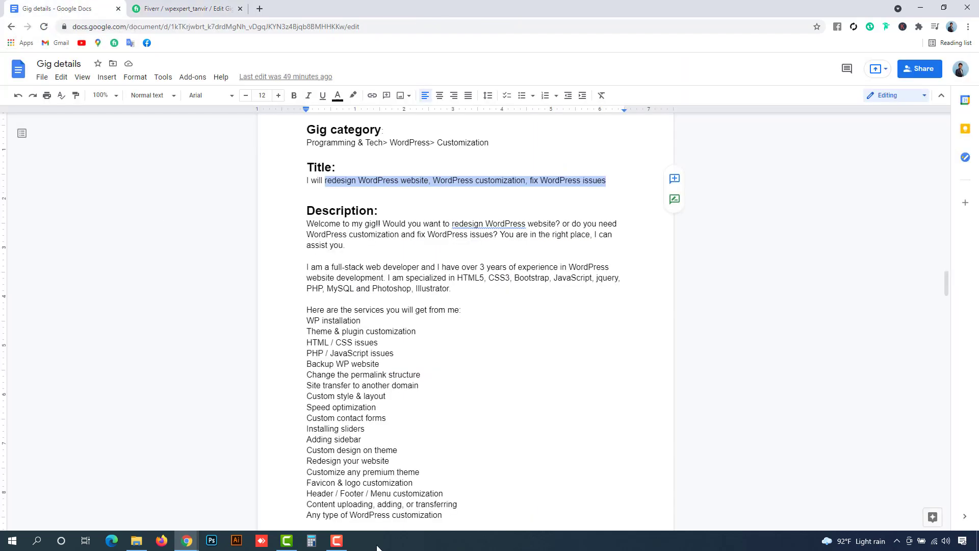
{"action": "scroll", "coordinate": [376, 309], "scroll_direction": "down", "scroll_amount": 10}
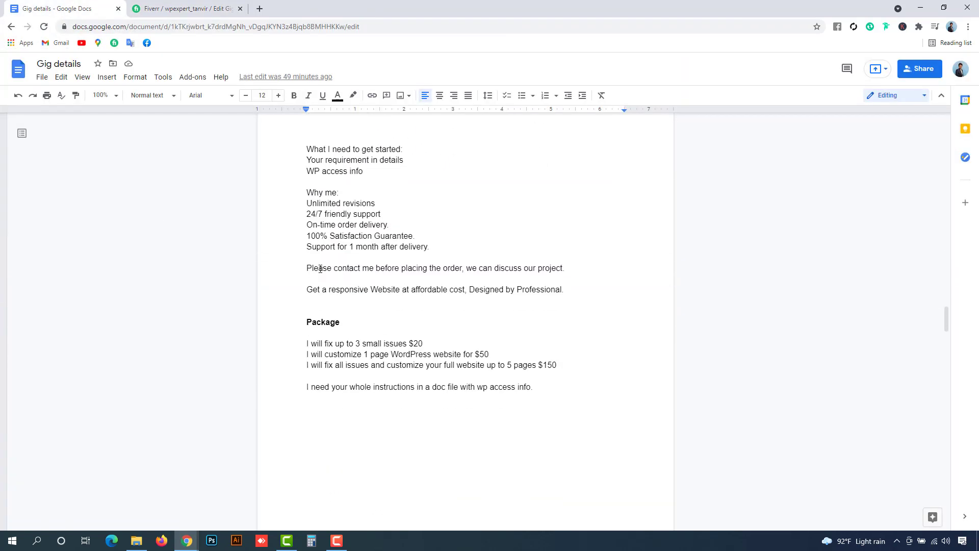
{"action": "scroll", "coordinate": [345, 278], "scroll_direction": "down", "scroll_amount": 1}
{"action": "left_click_drag", "start_coordinate": [306, 295], "coordinate": [401, 292]}
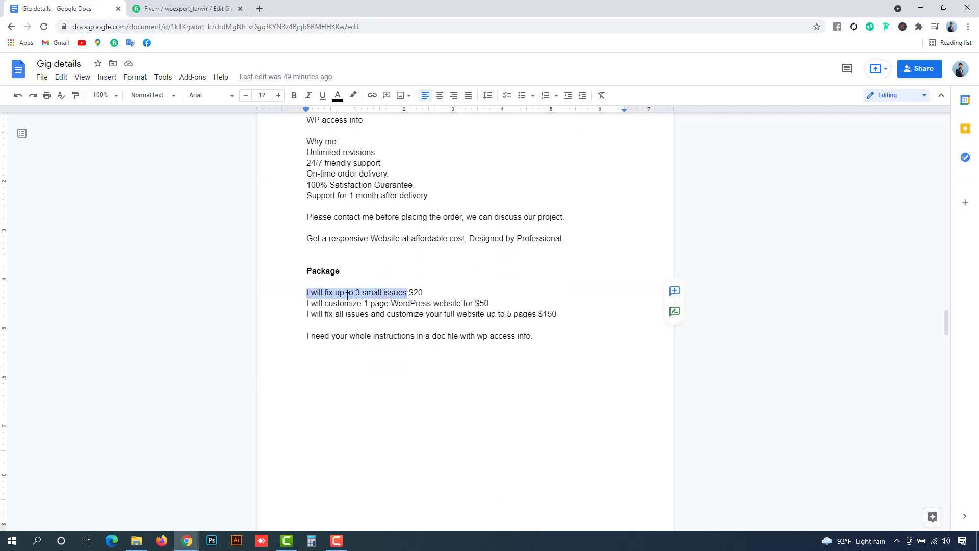
{"action": "left_click", "coordinate": [191, 9]}
{"action": "left_click", "coordinate": [386, 172]}
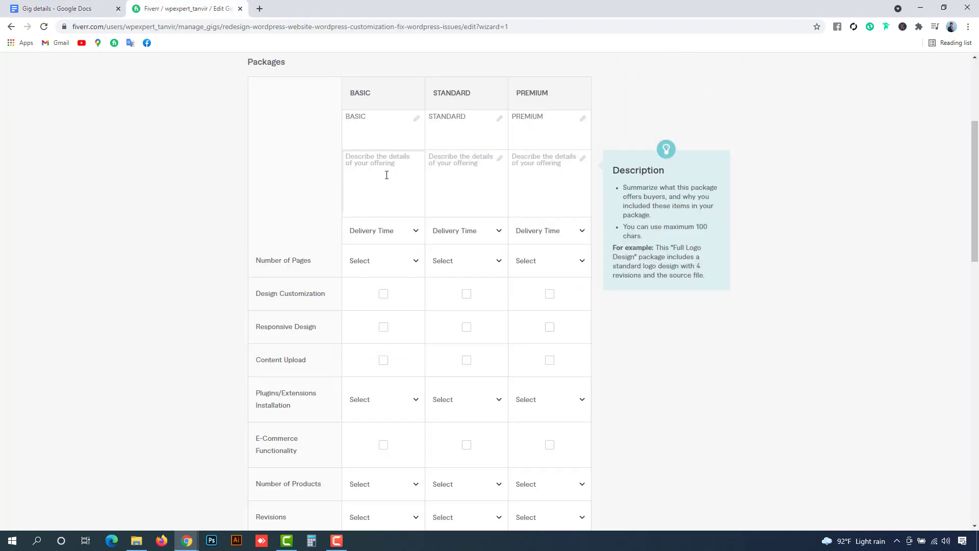
{"action": "type", "text": "I will fix up to 3 small issues"}
Step: Copy "I will customize 1 page WordPress website" from the Gig details document into the Standard package's description
{"action": "left_click", "coordinate": [55, 7]}
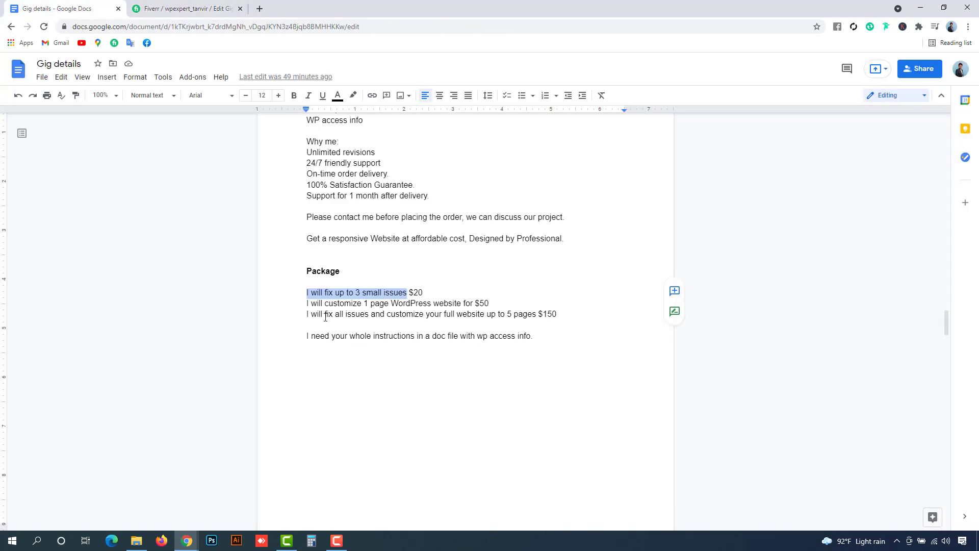
{"action": "left_click_drag", "start_coordinate": [308, 305], "coordinate": [467, 308]}
{"action": "key", "text": "ctrl+c"}
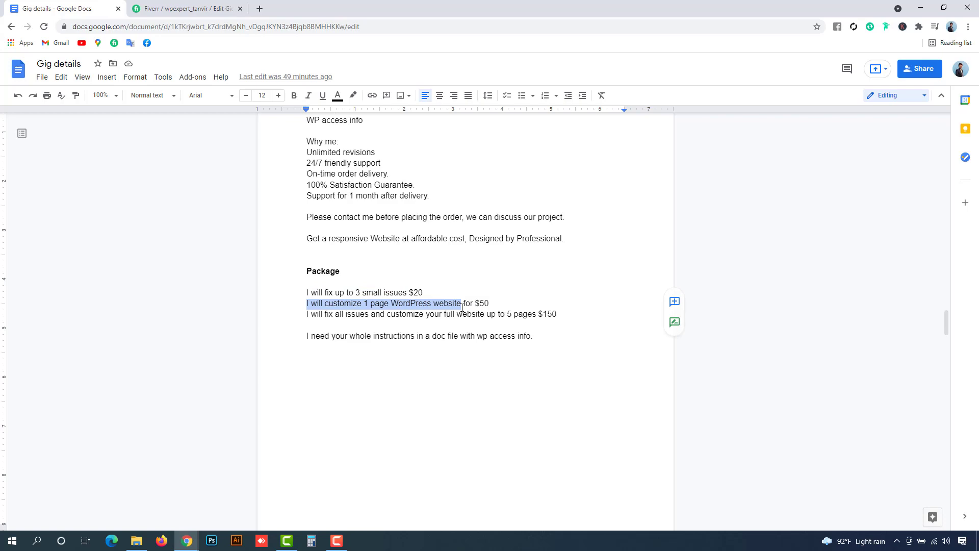
{"action": "left_click", "coordinate": [191, 9]}
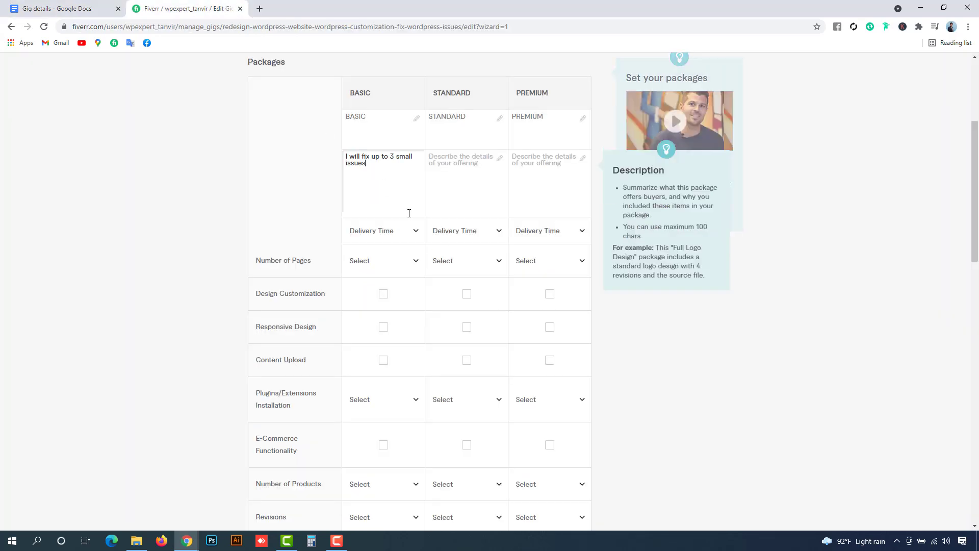
{"action": "left_click", "coordinate": [466, 168]}
{"action": "key", "text": "ctrl+v"}
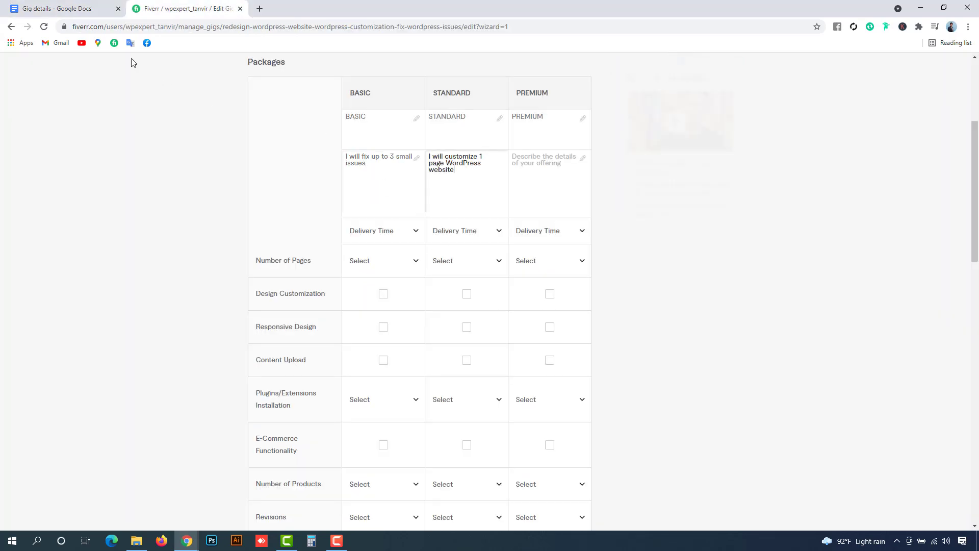
Step: Copy "I will fix all issues and customize your full website up to 5 pages" from the Gig details document into the Premium package's description
{"action": "left_click", "coordinate": [46, 16]}
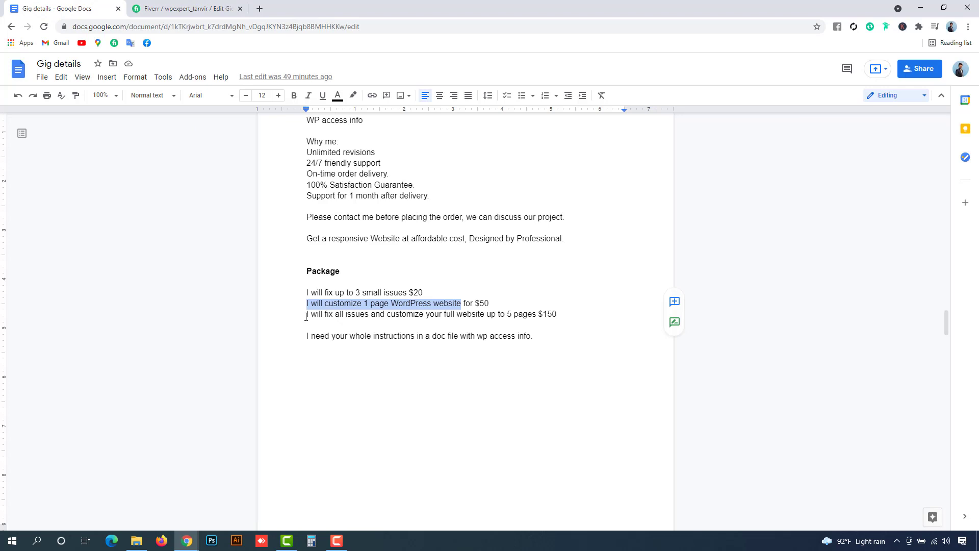
{"action": "left_click_drag", "start_coordinate": [307, 315], "coordinate": [530, 313]}
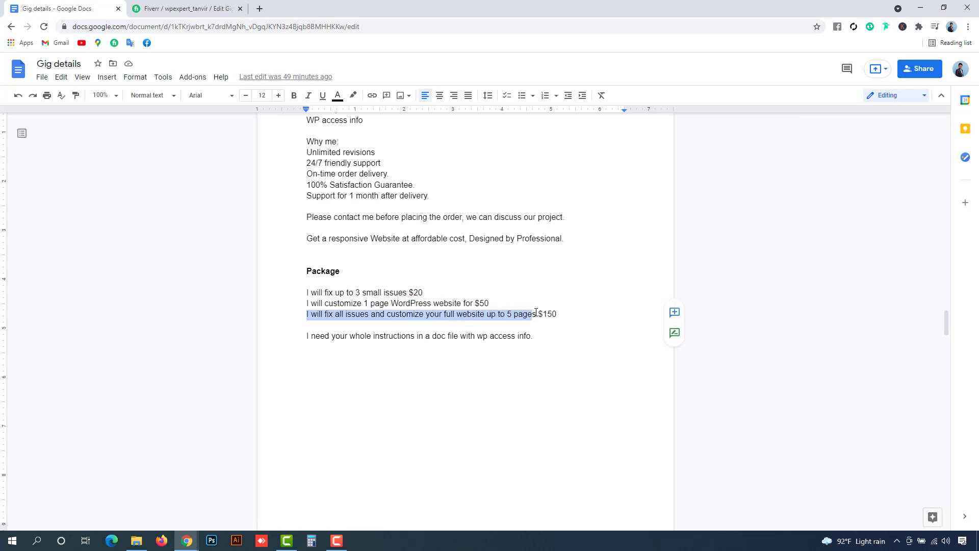
{"action": "key", "text": "ctrl+c"}
{"action": "left_click", "coordinate": [192, 9]}
{"action": "left_click", "coordinate": [548, 185]}
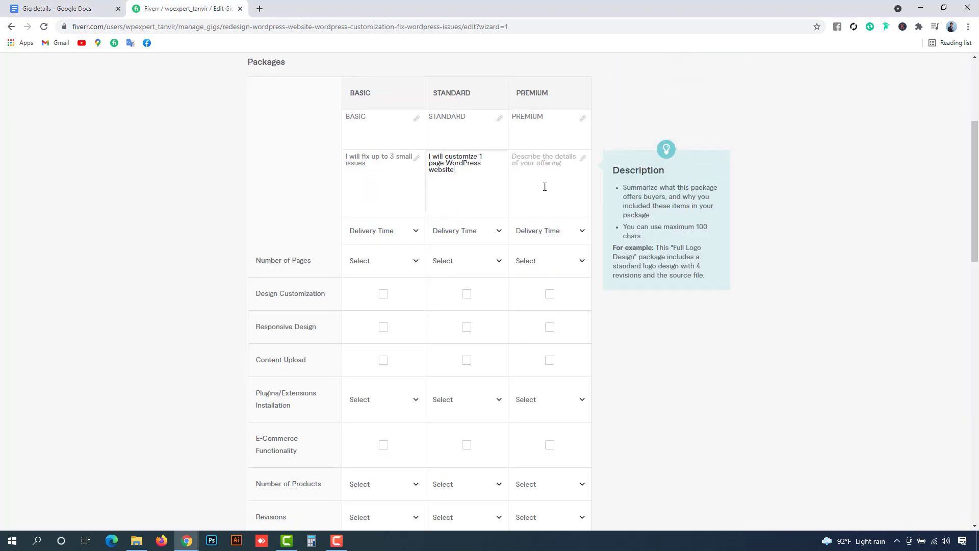
{"action": "key", "text": "ctrl+v"}
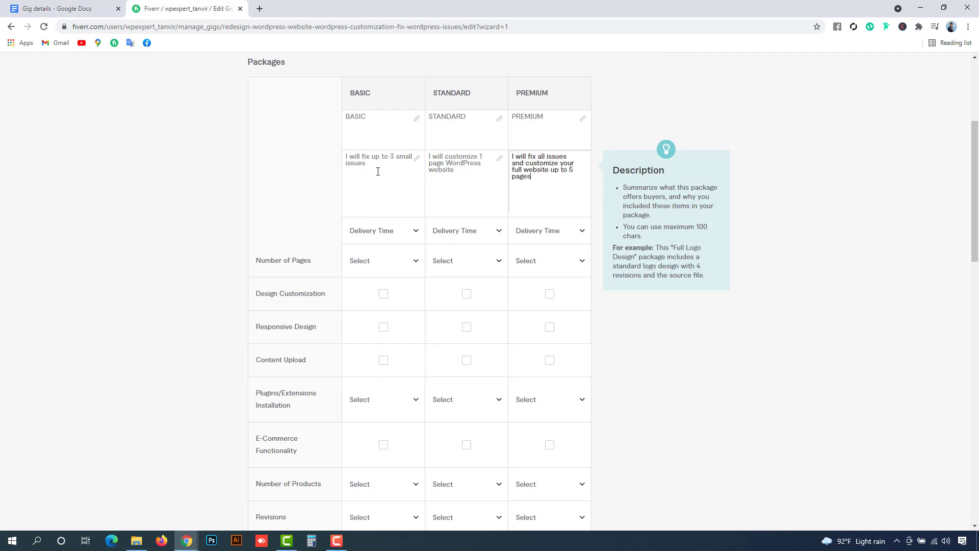
{"action": "left_click", "coordinate": [605, 173]}
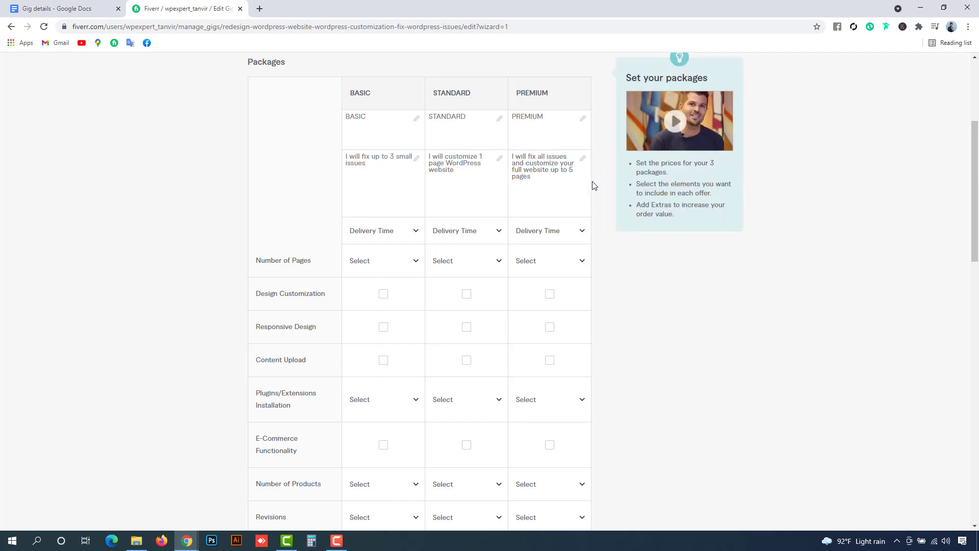
Step: Set the delivery time to 1 day for Basic, 2 days for Standard and 3 days for Premium
{"action": "scroll", "coordinate": [262, 277], "scroll_direction": "down", "scroll_amount": 2}
{"action": "scroll", "coordinate": [264, 264], "scroll_direction": "up", "scroll_amount": 2}
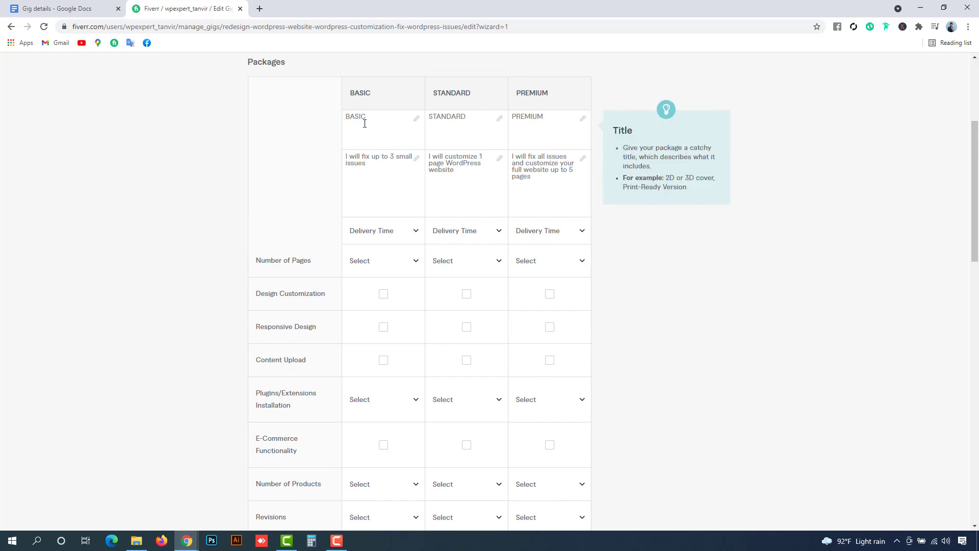
{"action": "left_click", "coordinate": [389, 232]}
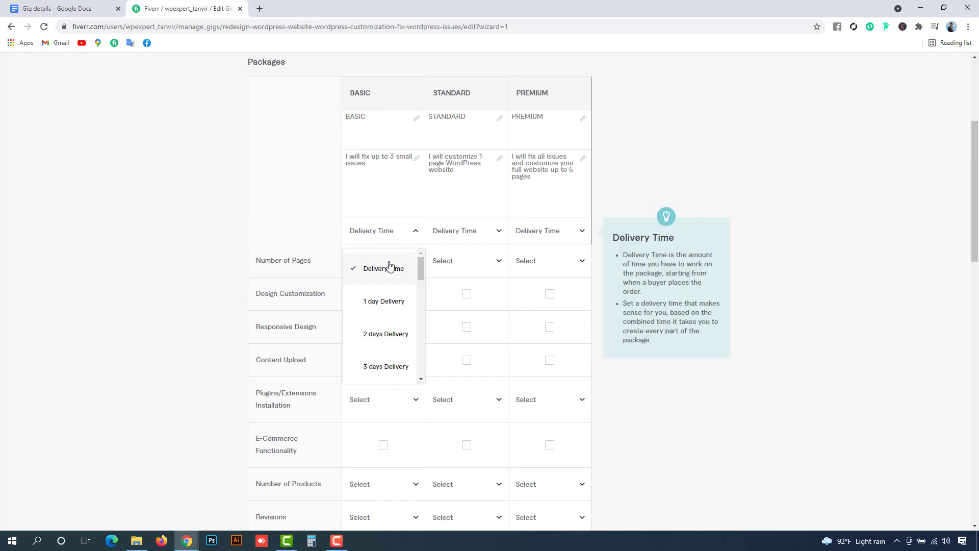
{"action": "left_click", "coordinate": [390, 304]}
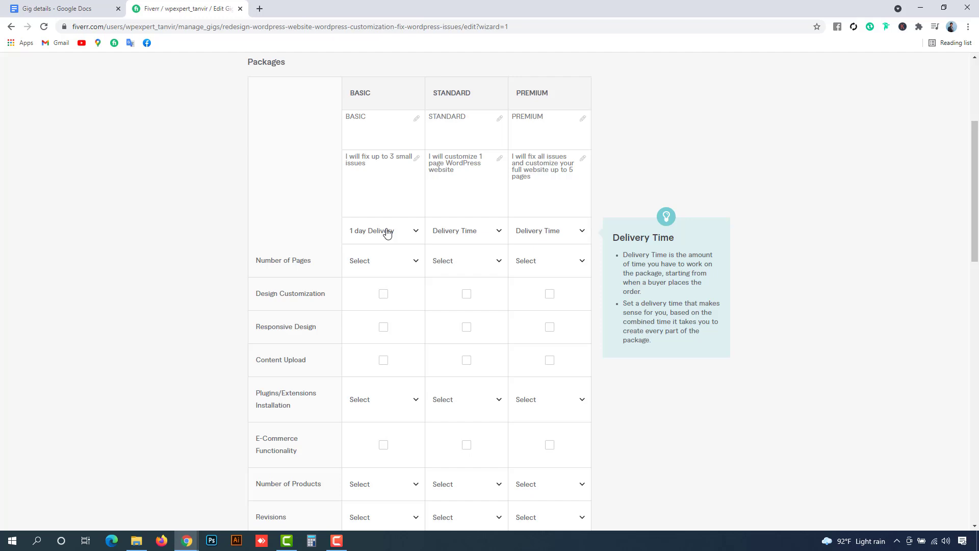
{"action": "left_click", "coordinate": [459, 234]}
{"action": "left_click", "coordinate": [465, 332]}
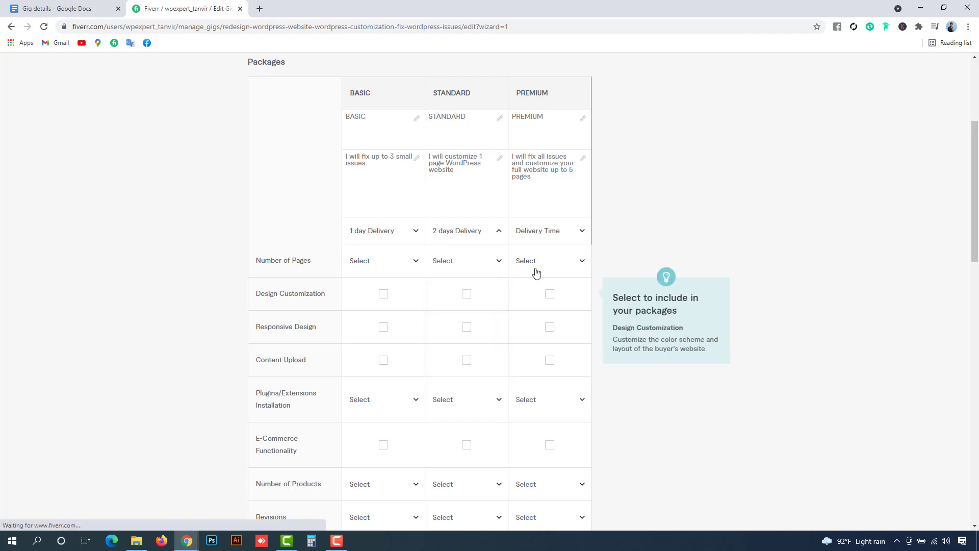
{"action": "left_click", "coordinate": [552, 234]}
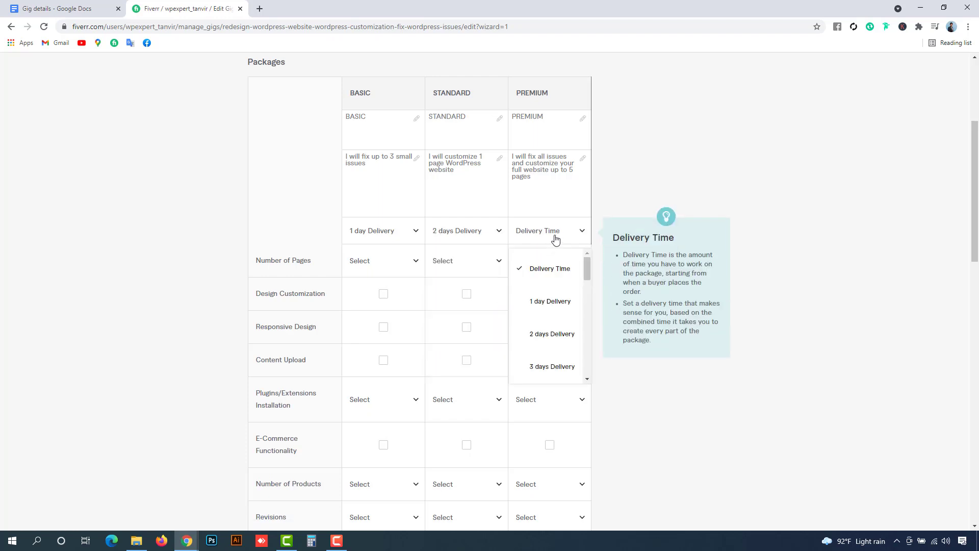
{"action": "left_click", "coordinate": [548, 367]}
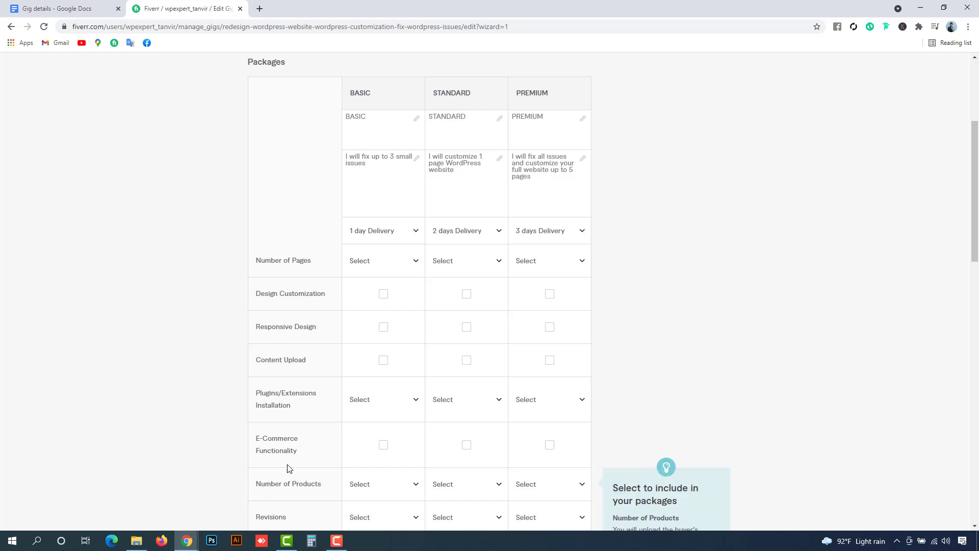
Step: Set the number of pages to 1 for the Standard package and 5 for the Premium package
{"action": "scroll", "coordinate": [324, 204], "scroll_direction": "down", "scroll_amount": 1}
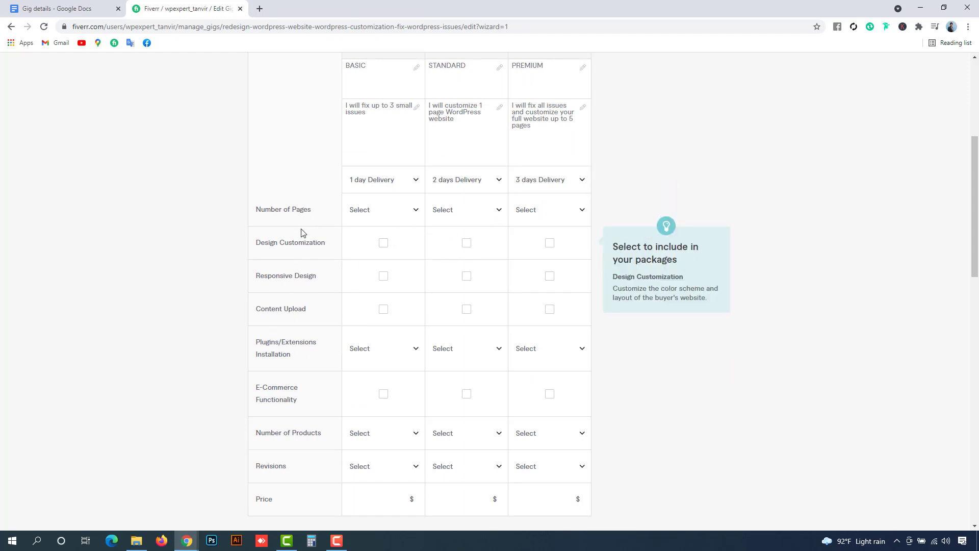
{"action": "scroll", "coordinate": [383, 245], "scroll_direction": "up", "scroll_amount": 1}
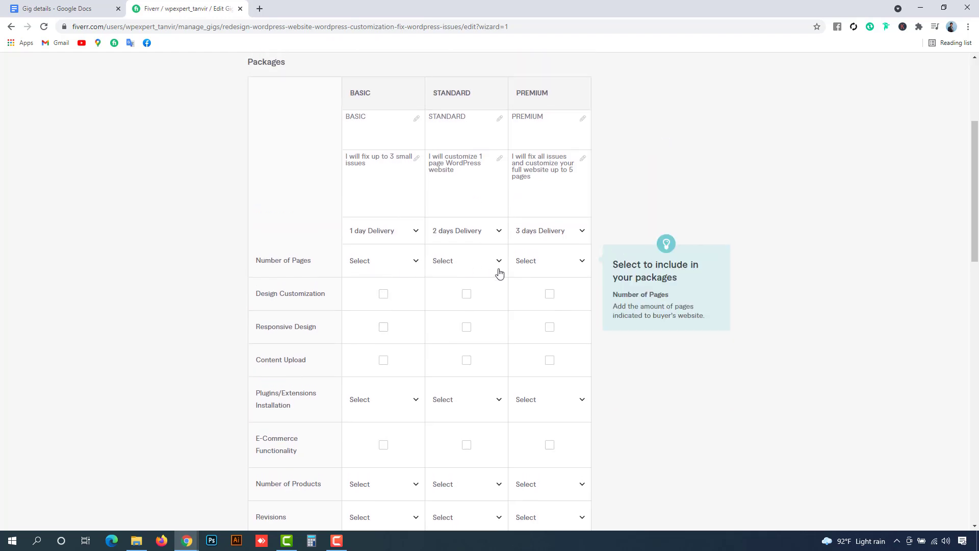
{"action": "left_click", "coordinate": [487, 266]}
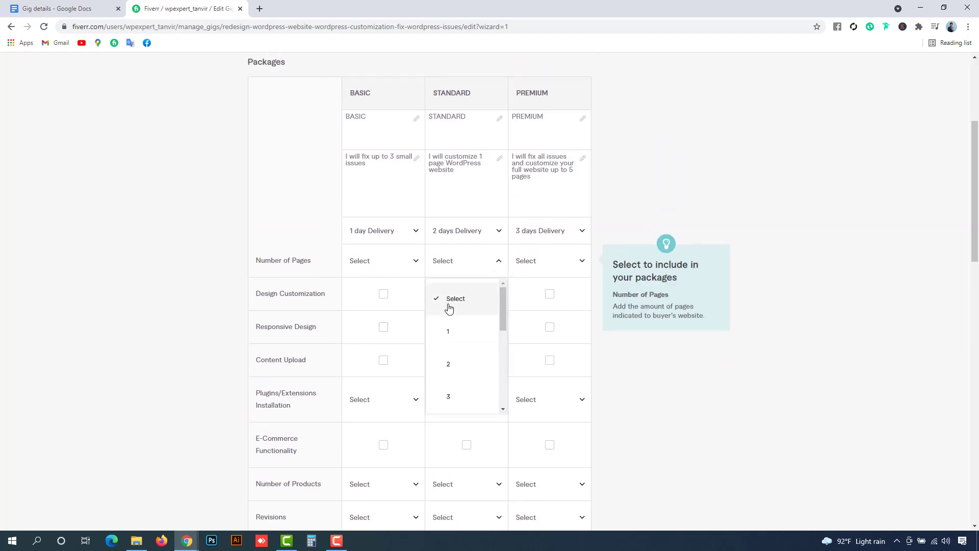
{"action": "left_click", "coordinate": [470, 345]}
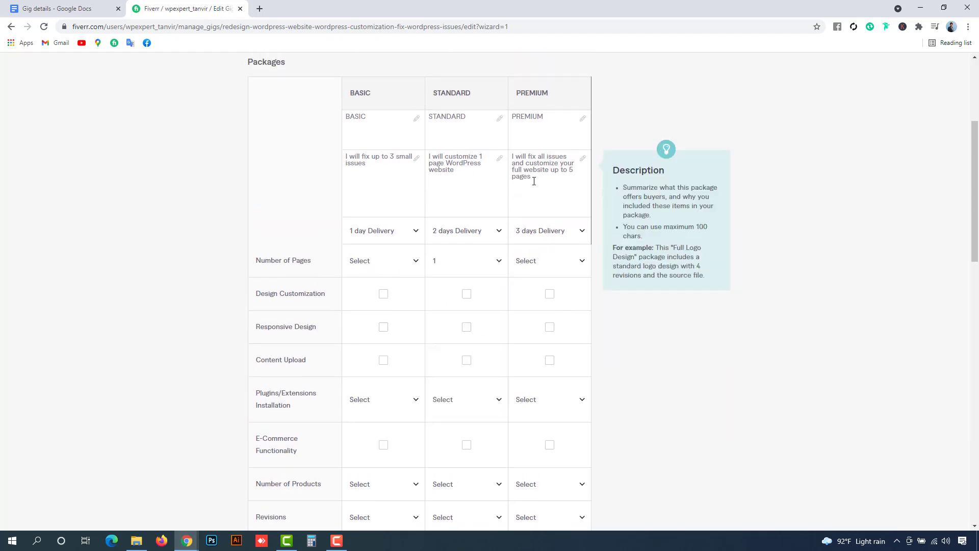
{"action": "left_click", "coordinate": [568, 264]}
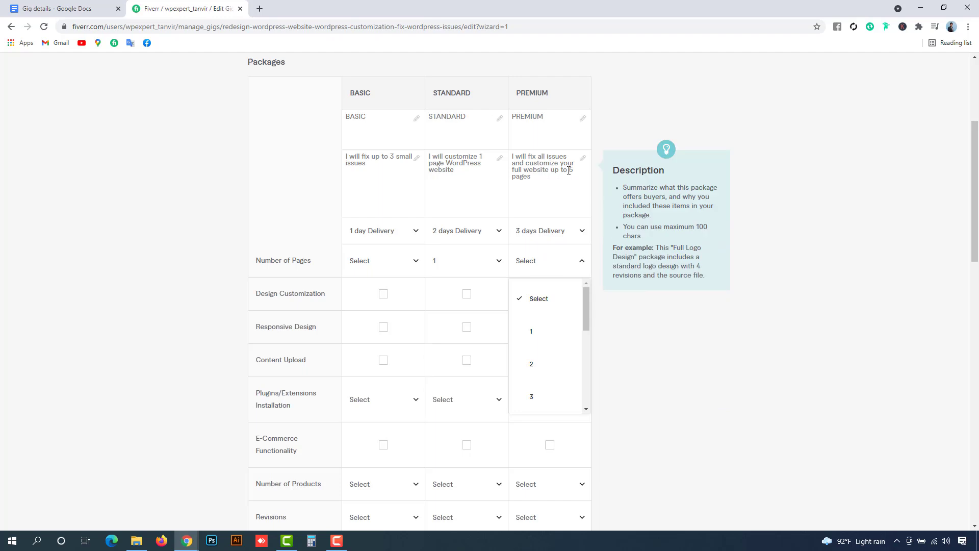
{"action": "scroll", "coordinate": [536, 387], "scroll_direction": "down", "scroll_amount": 2}
{"action": "left_click", "coordinate": [540, 371]}
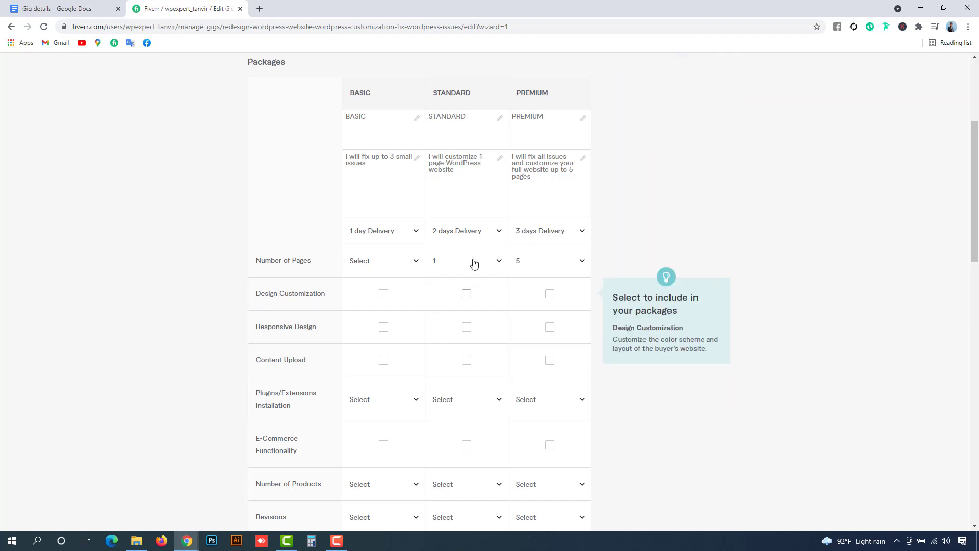
Step: Include Design Customization in Standard and Premium, and Responsive Design and Content Upload in all three packages
{"action": "left_click", "coordinate": [548, 296]}
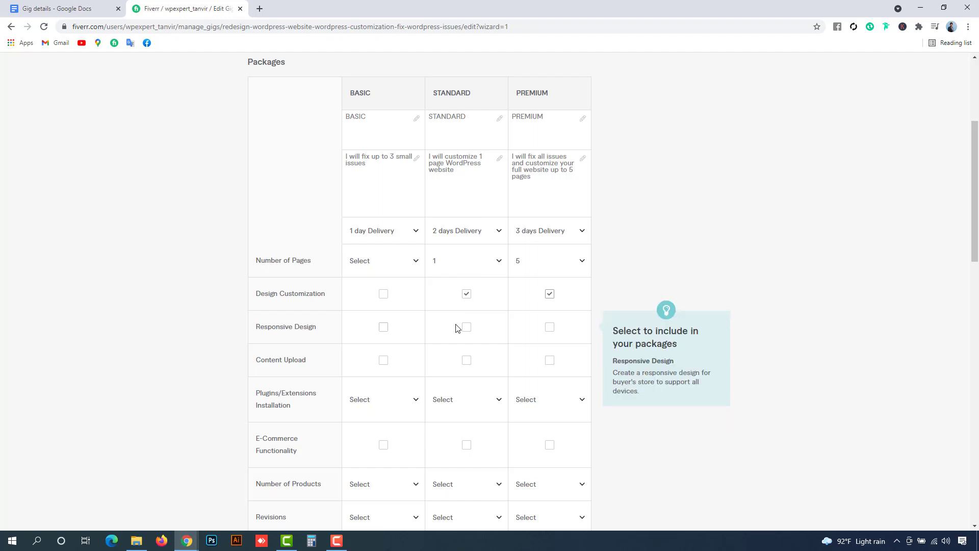
{"action": "left_click", "coordinate": [467, 327]}
{"action": "left_click", "coordinate": [550, 327]}
{"action": "left_click", "coordinate": [382, 328]}
{"action": "left_click", "coordinate": [383, 361]}
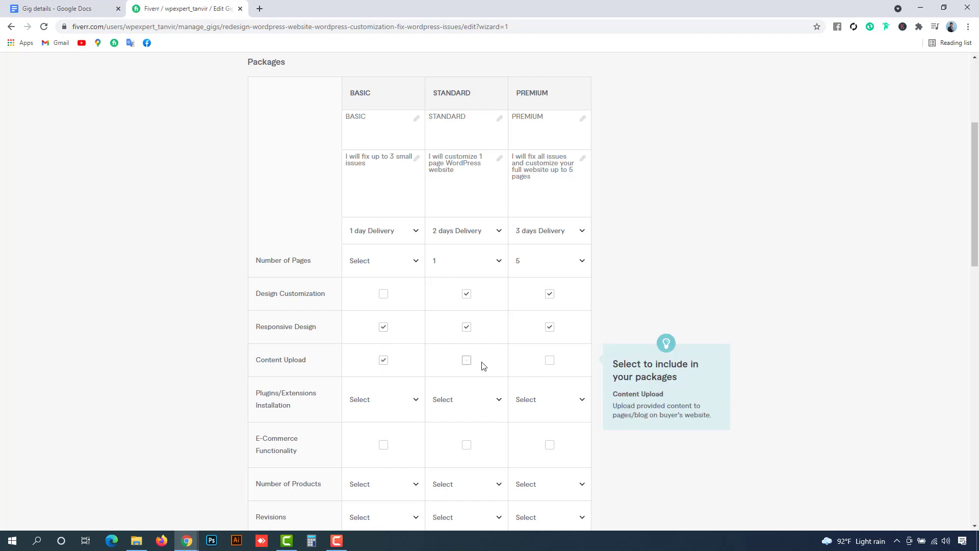
{"action": "left_click", "coordinate": [556, 363]}
Step: Set Plugins/Extensions Installation to 5 for the Standard package and 10 for the Premium package
{"action": "scroll", "coordinate": [321, 378], "scroll_direction": "down", "scroll_amount": 1}
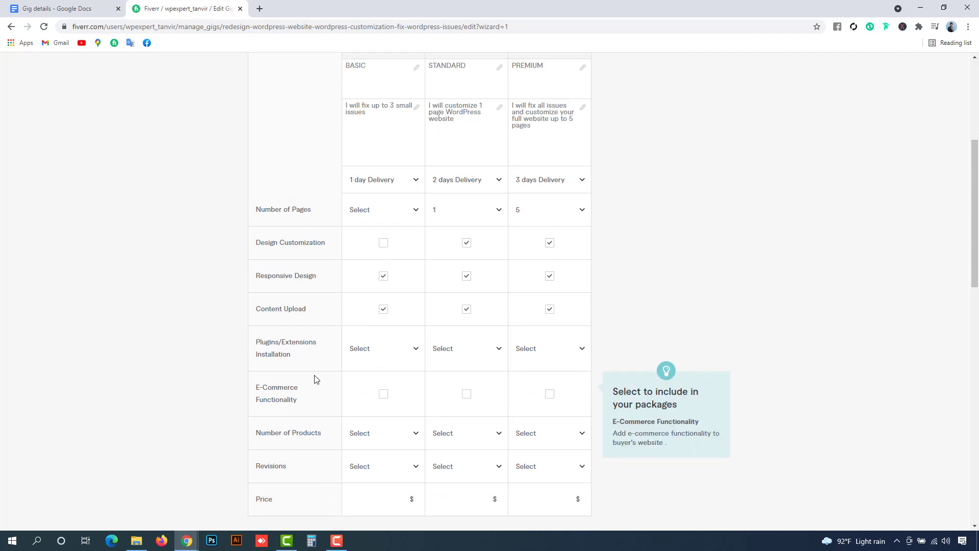
{"action": "left_click", "coordinate": [399, 357]}
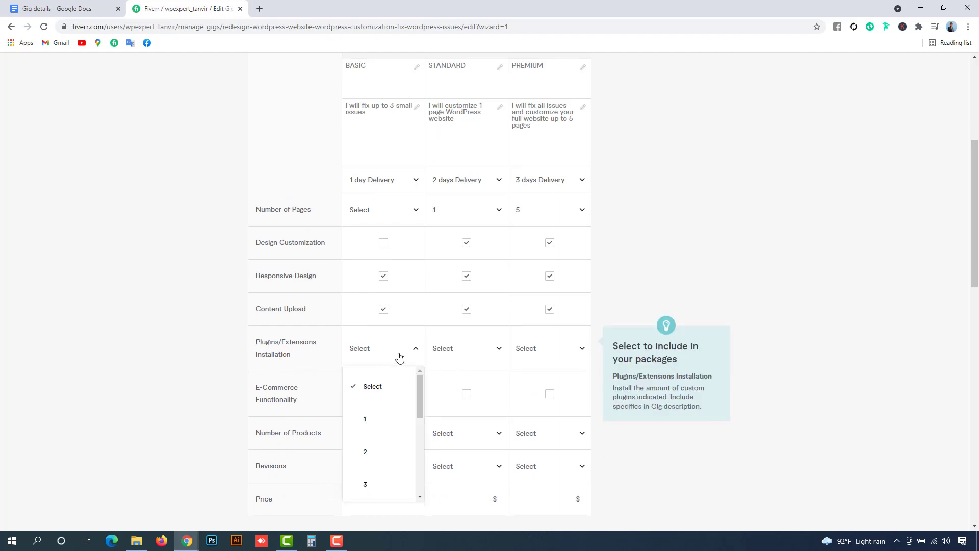
{"action": "left_click", "coordinate": [399, 357]}
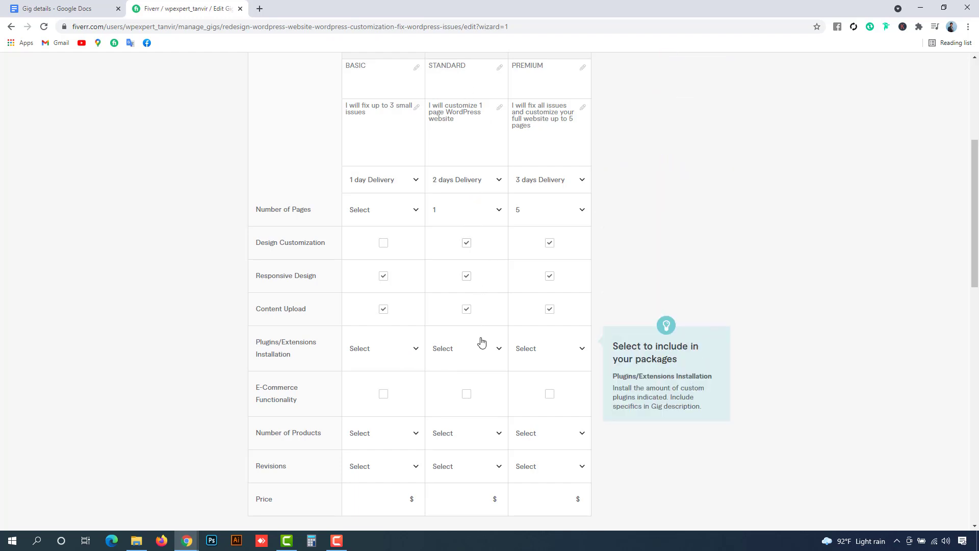
{"action": "left_click", "coordinate": [481, 359]}
{"action": "scroll", "coordinate": [455, 479], "scroll_direction": "down", "scroll_amount": 1}
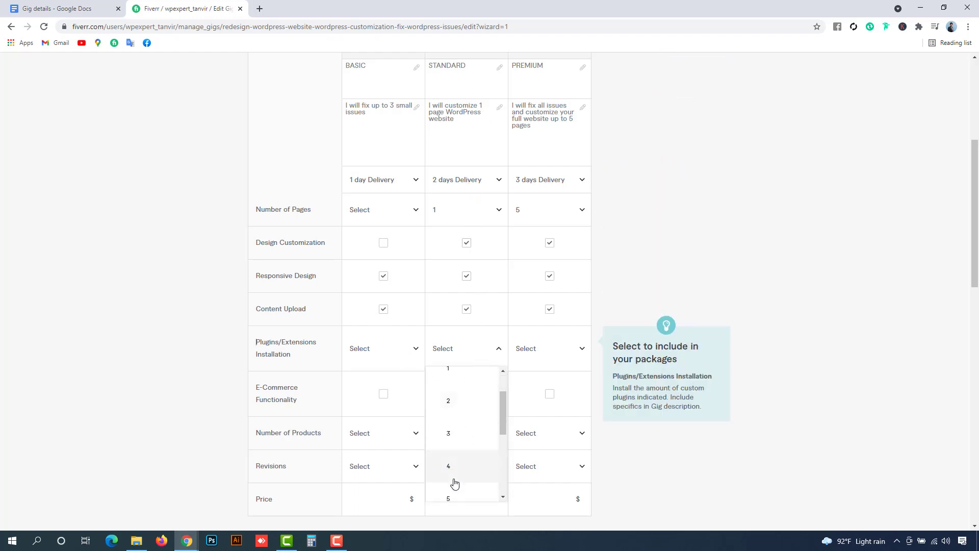
{"action": "scroll", "coordinate": [454, 483], "scroll_direction": "down", "scroll_amount": 1}
{"action": "left_click", "coordinate": [454, 464]}
{"action": "left_click", "coordinate": [550, 345]}
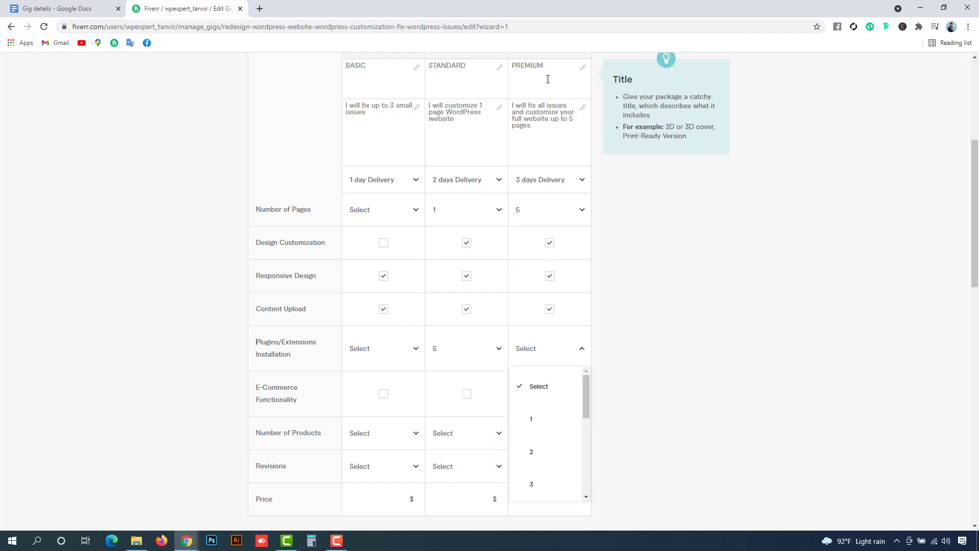
{"action": "scroll", "coordinate": [533, 343], "scroll_direction": "down", "scroll_amount": 3}
{"action": "scroll", "coordinate": [546, 329], "scroll_direction": "down", "scroll_amount": 5}
{"action": "left_click", "coordinate": [546, 329]}
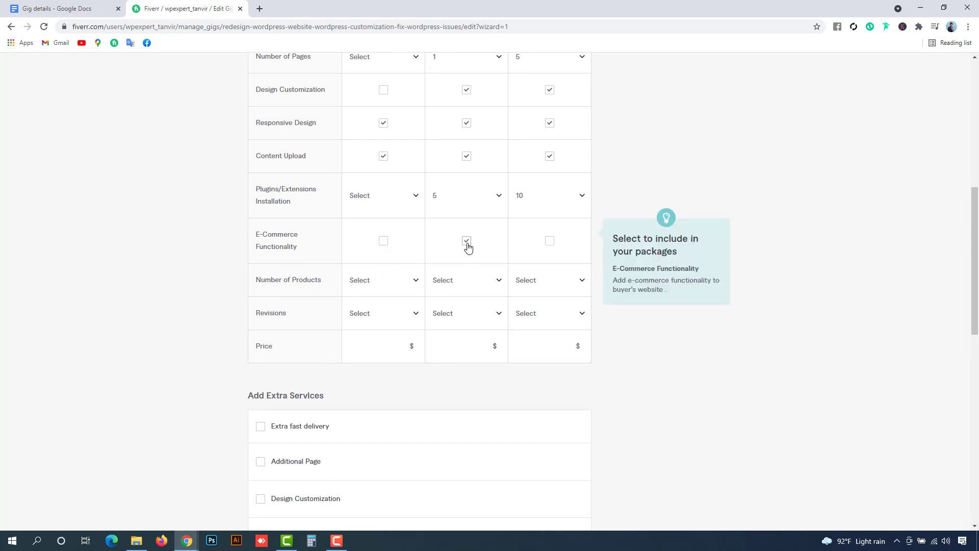
Step: Include E-Commerce Functionality in Standard and Premium, with 10 products for Standard and 20 for Premium
{"action": "left_click", "coordinate": [549, 241]}
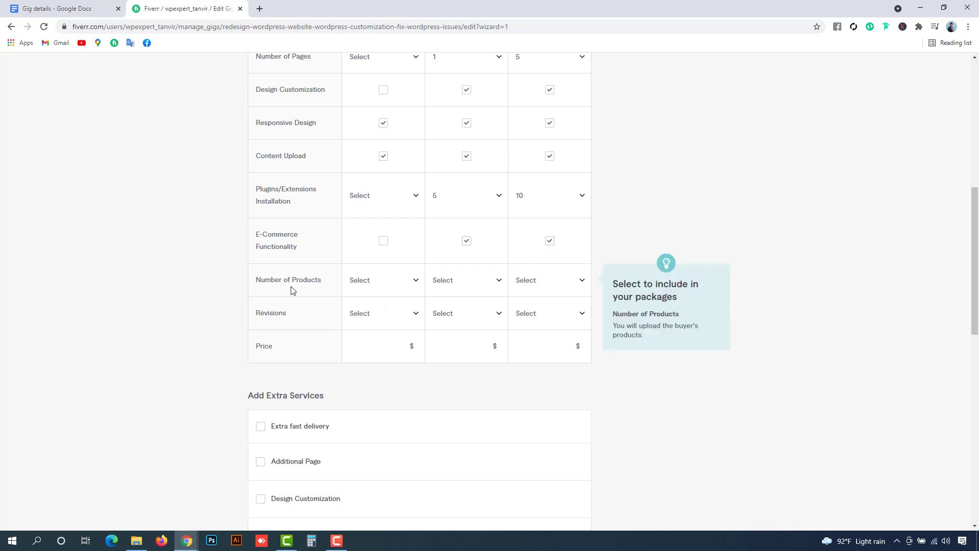
{"action": "left_click", "coordinate": [488, 279]}
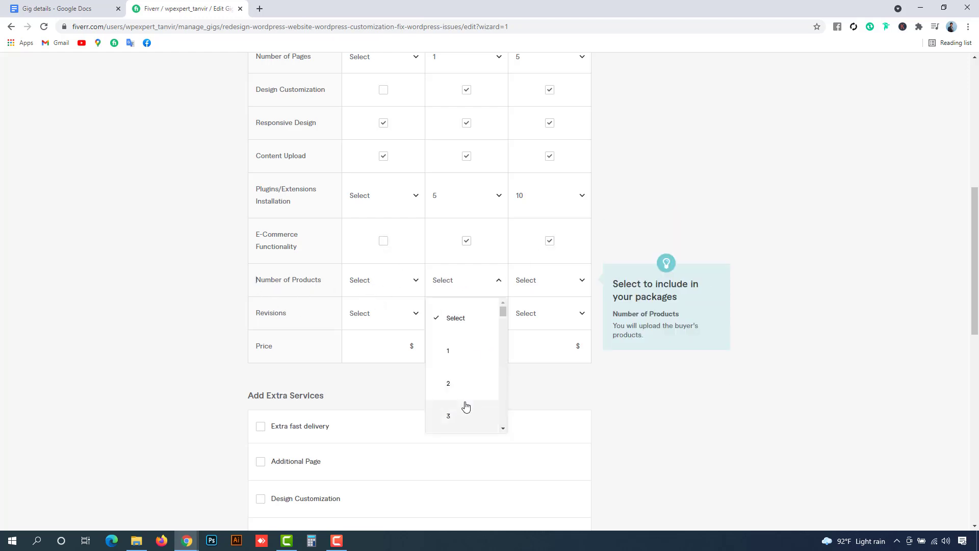
{"action": "scroll", "coordinate": [467, 404], "scroll_direction": "down", "scroll_amount": 3}
{"action": "scroll", "coordinate": [462, 383], "scroll_direction": "down", "scroll_amount": 2}
{"action": "left_click", "coordinate": [463, 384]}
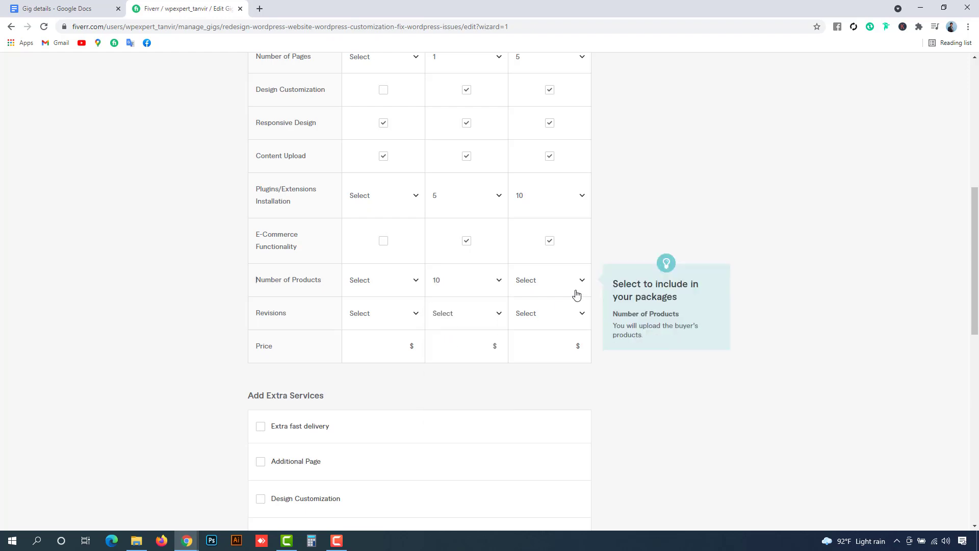
{"action": "left_click", "coordinate": [580, 287]}
{"action": "scroll", "coordinate": [555, 384], "scroll_direction": "down", "scroll_amount": 12}
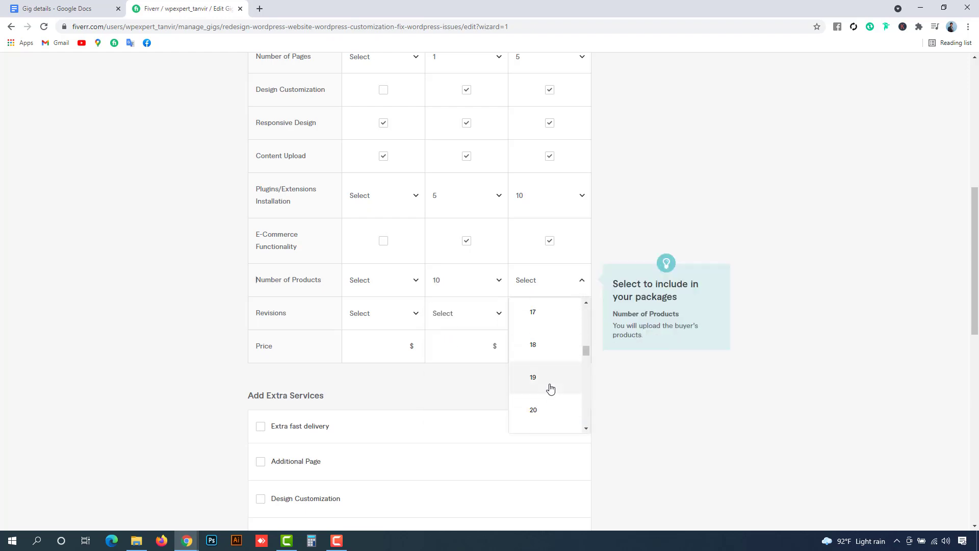
{"action": "left_click", "coordinate": [550, 364]}
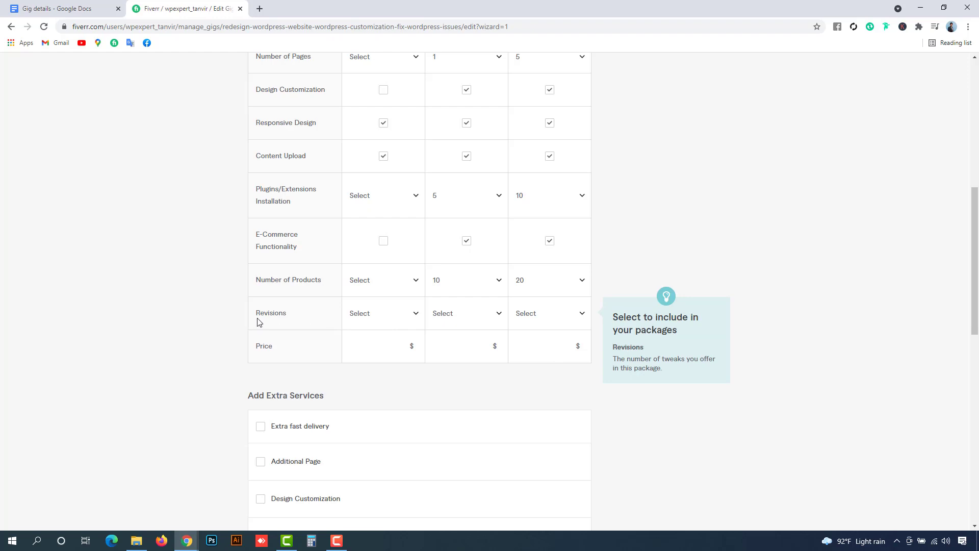
Step: Set the revisions to Unlimited for the Basic, Standard and Premium packages
{"action": "left_click", "coordinate": [398, 313]}
{"action": "scroll", "coordinate": [386, 431], "scroll_direction": "down", "scroll_amount": 5}
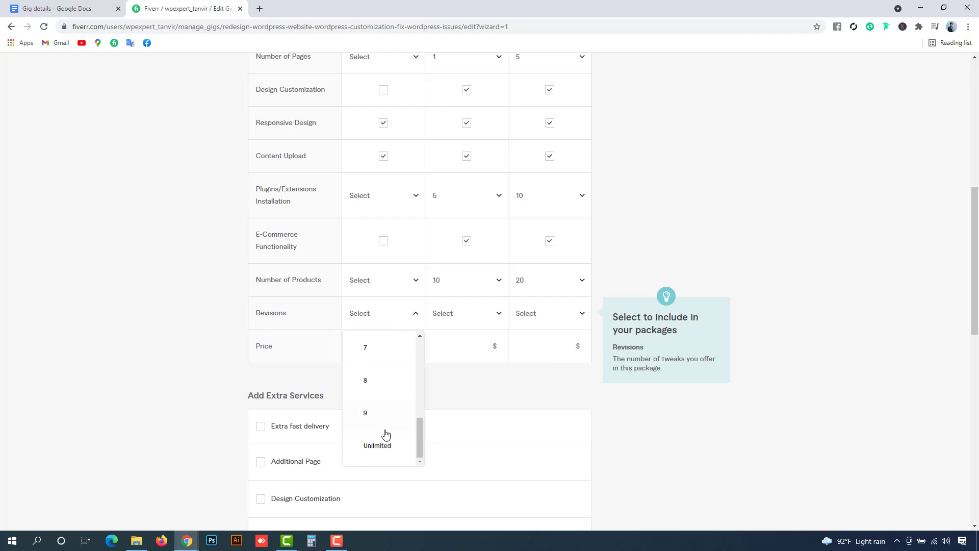
{"action": "left_click", "coordinate": [380, 448]}
{"action": "left_click", "coordinate": [456, 315]}
{"action": "scroll", "coordinate": [450, 403], "scroll_direction": "down", "scroll_amount": 5}
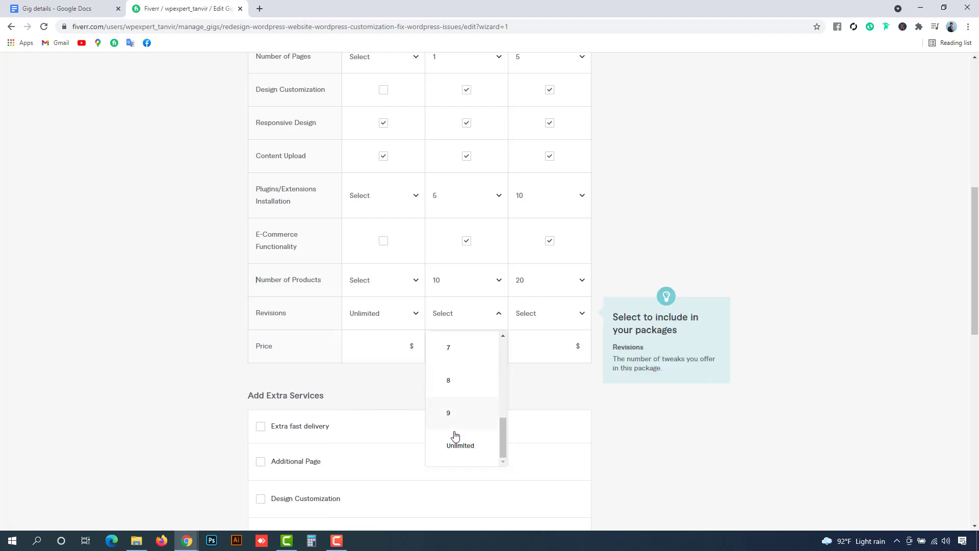
{"action": "left_click", "coordinate": [468, 446]}
{"action": "left_click", "coordinate": [551, 321]}
{"action": "scroll", "coordinate": [540, 396], "scroll_direction": "down", "scroll_amount": 5}
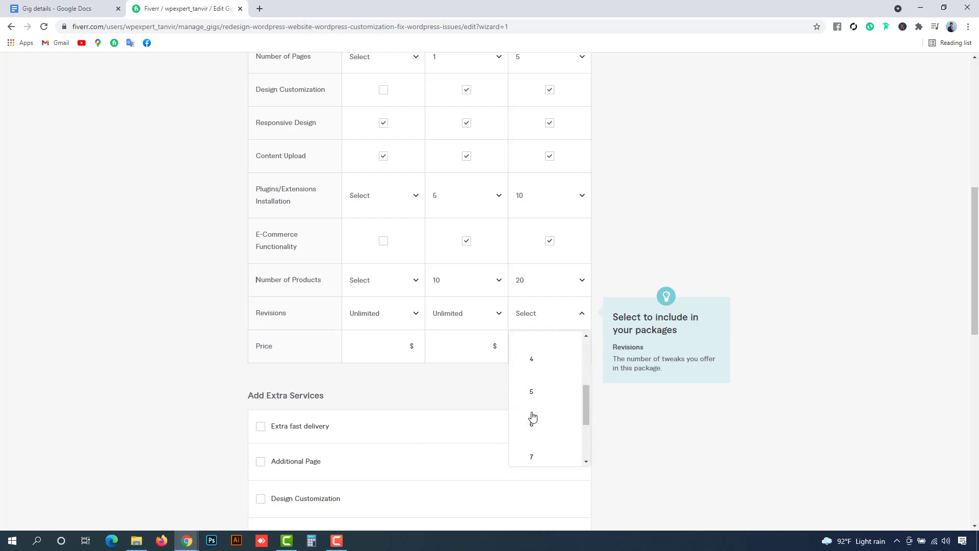
{"action": "left_click", "coordinate": [540, 447]}
Step: Price the packages from the Gig details document at $20 for Basic, $50 for Standard and $150 for Premium
{"action": "scroll", "coordinate": [270, 255], "scroll_direction": "up", "scroll_amount": 1}
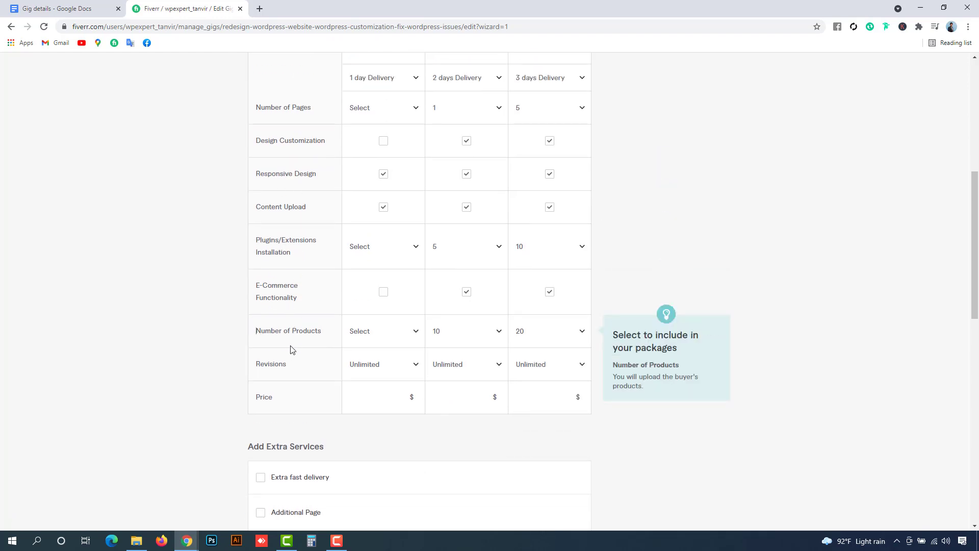
{"action": "scroll", "coordinate": [293, 349], "scroll_direction": "down", "scroll_amount": 2}
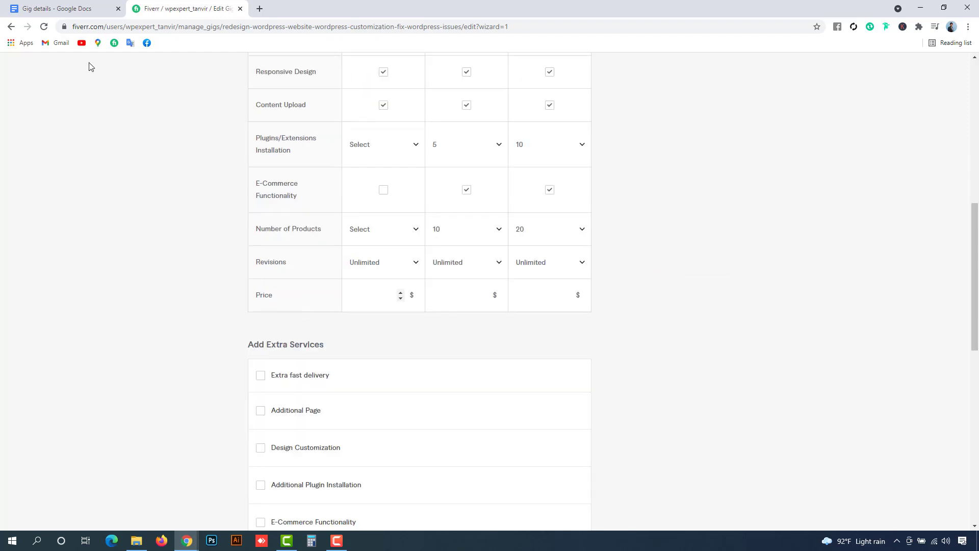
{"action": "left_click", "coordinate": [90, 4]}
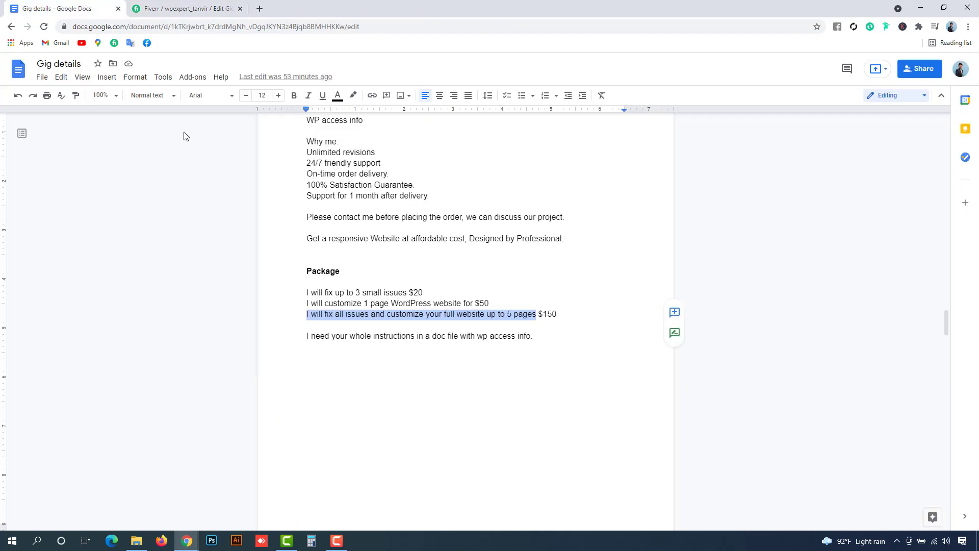
{"action": "left_click", "coordinate": [182, 6]}
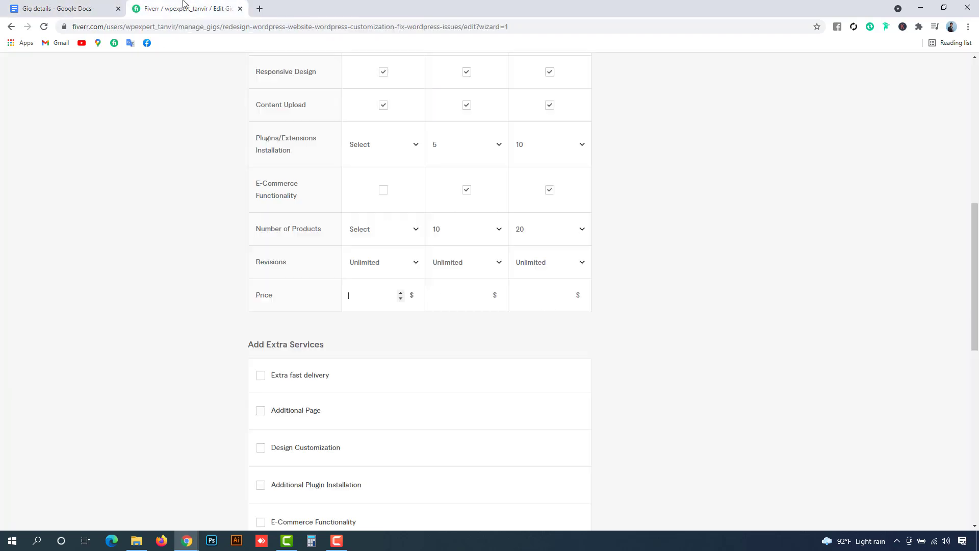
{"action": "left_click", "coordinate": [369, 300]}
{"action": "type", "text": "20"}
{"action": "left_click", "coordinate": [469, 293]}
{"action": "scroll", "coordinate": [490, 352], "scroll_direction": "up", "scroll_amount": 8}
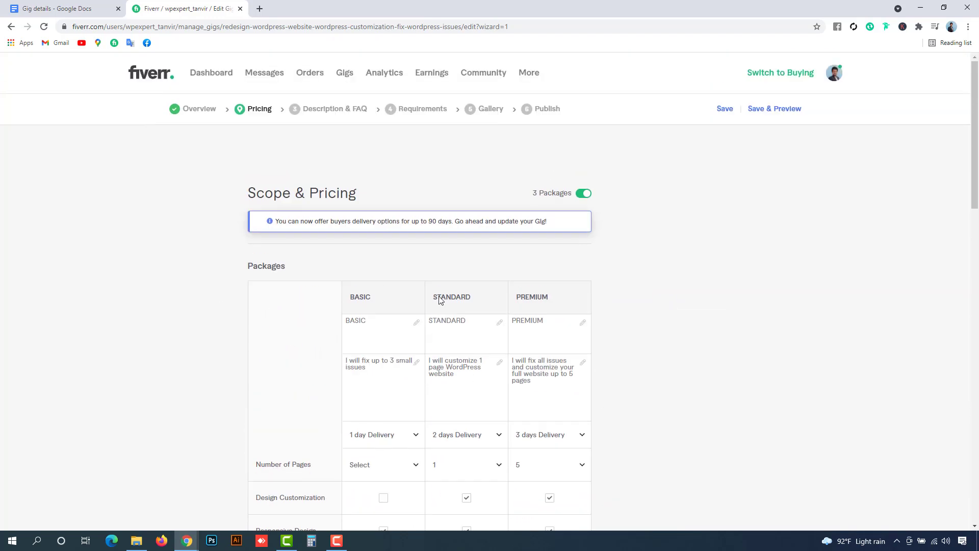
{"action": "scroll", "coordinate": [552, 354], "scroll_direction": "down", "scroll_amount": 3}
{"action": "scroll", "coordinate": [525, 346], "scroll_direction": "down", "scroll_amount": 6}
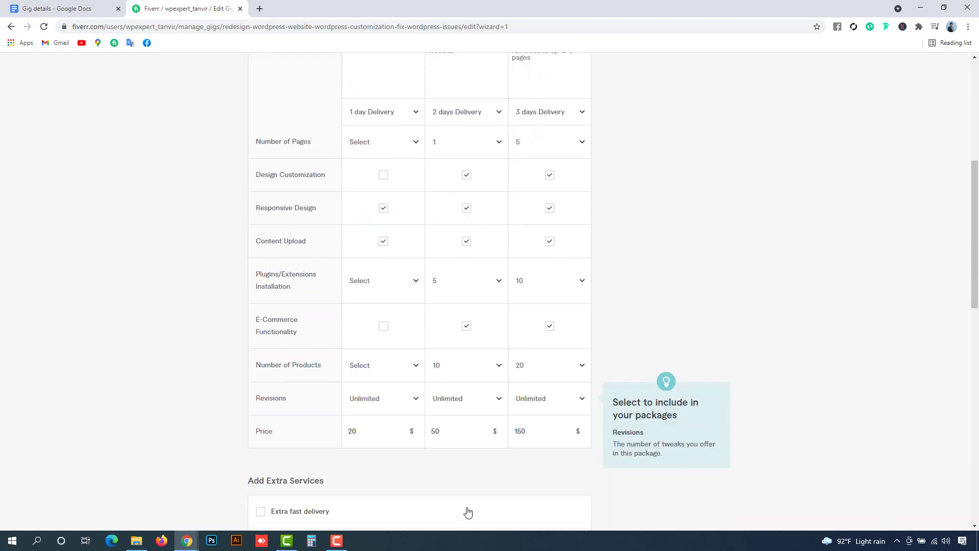
{"action": "scroll", "coordinate": [394, 278], "scroll_direction": "down", "scroll_amount": 2}
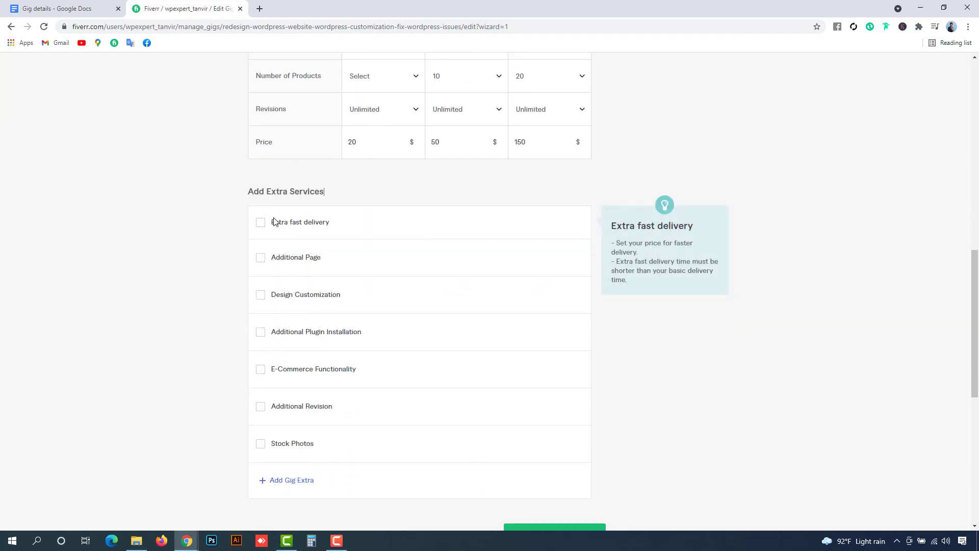
Step: Review the available extra services against the delivery times, features and prices in the package table
{"action": "scroll", "coordinate": [294, 232], "scroll_direction": "down", "scroll_amount": 1}
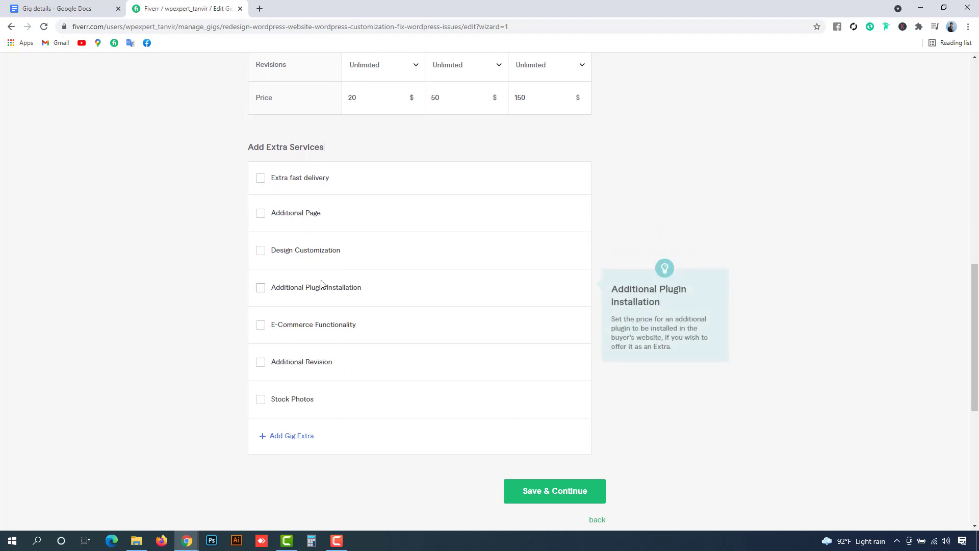
{"action": "scroll", "coordinate": [321, 283], "scroll_direction": "up", "scroll_amount": 2}
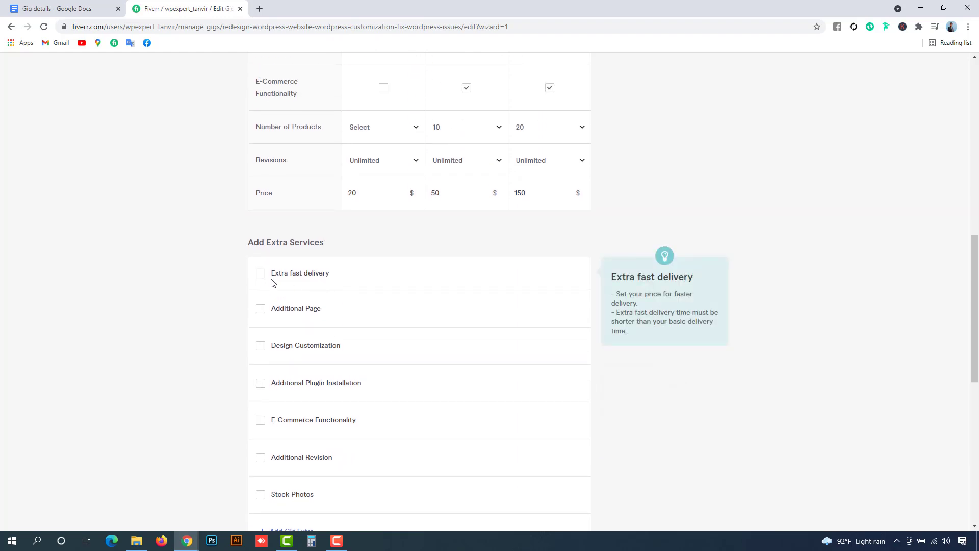
{"action": "scroll", "coordinate": [319, 357], "scroll_direction": "up", "scroll_amount": 4}
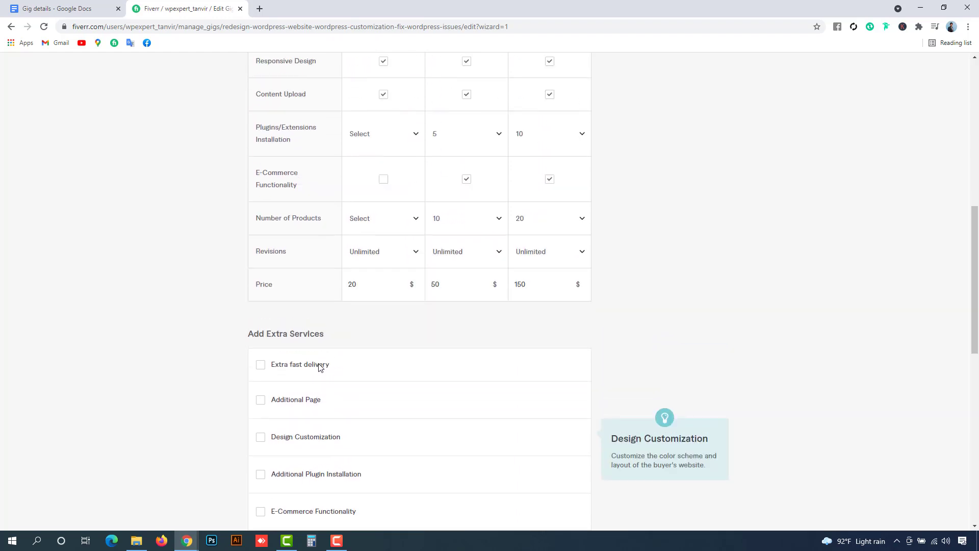
{"action": "scroll", "coordinate": [464, 245], "scroll_direction": "up", "scroll_amount": 2}
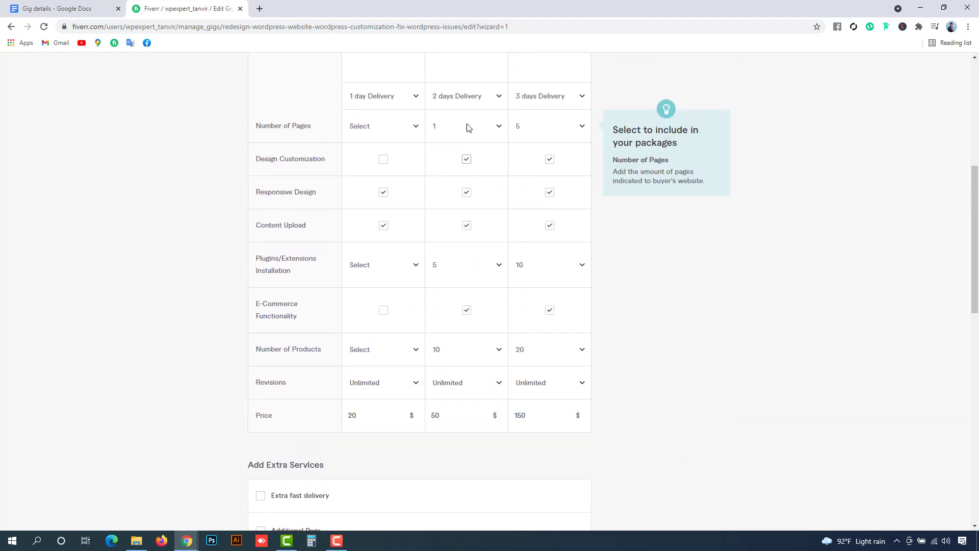
{"action": "scroll", "coordinate": [456, 250], "scroll_direction": "up", "scroll_amount": 1}
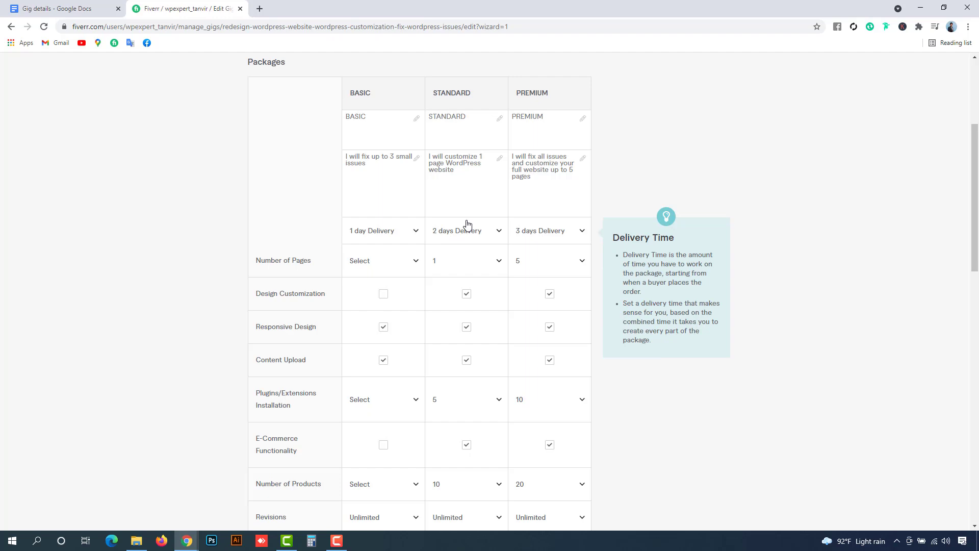
{"action": "scroll", "coordinate": [467, 223], "scroll_direction": "down", "scroll_amount": 1}
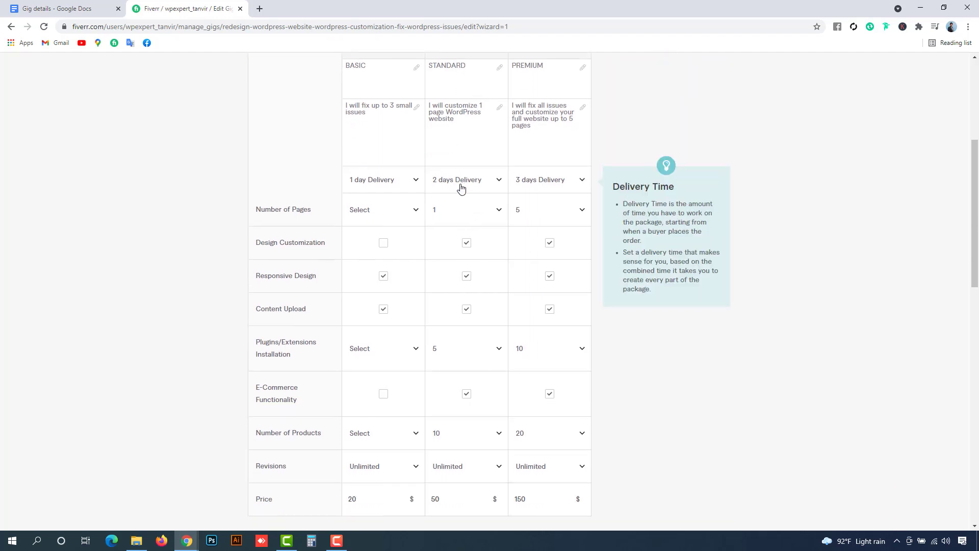
{"action": "scroll", "coordinate": [461, 188], "scroll_direction": "down", "scroll_amount": 4}
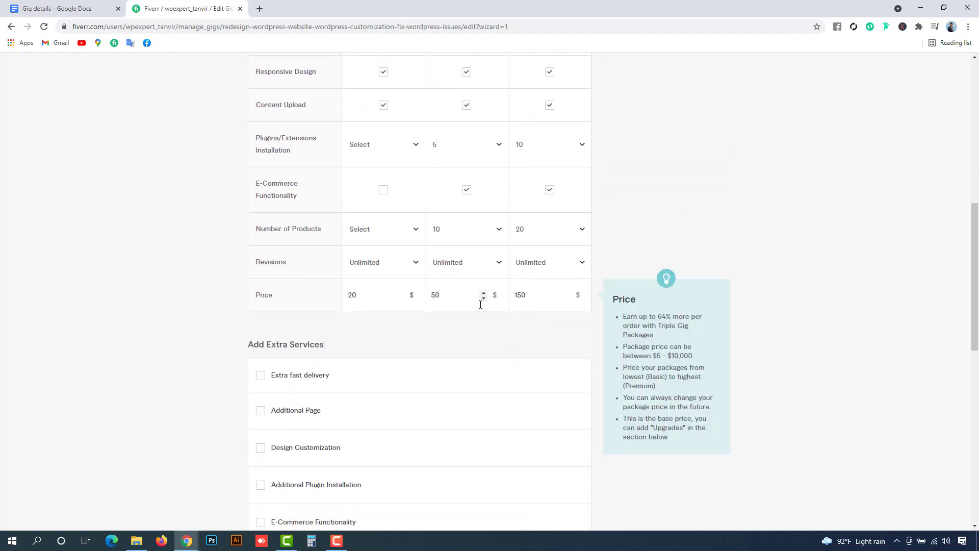
{"action": "left_click", "coordinate": [411, 348]}
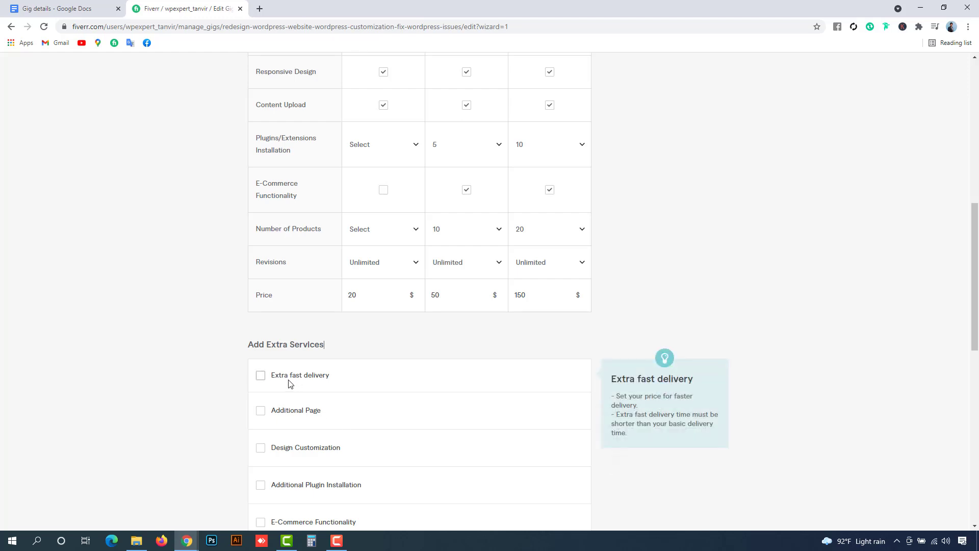
Step: Enable Extra fast delivery and offer the Standard package in 1 day for an extra $30
{"action": "left_click", "coordinate": [261, 378]}
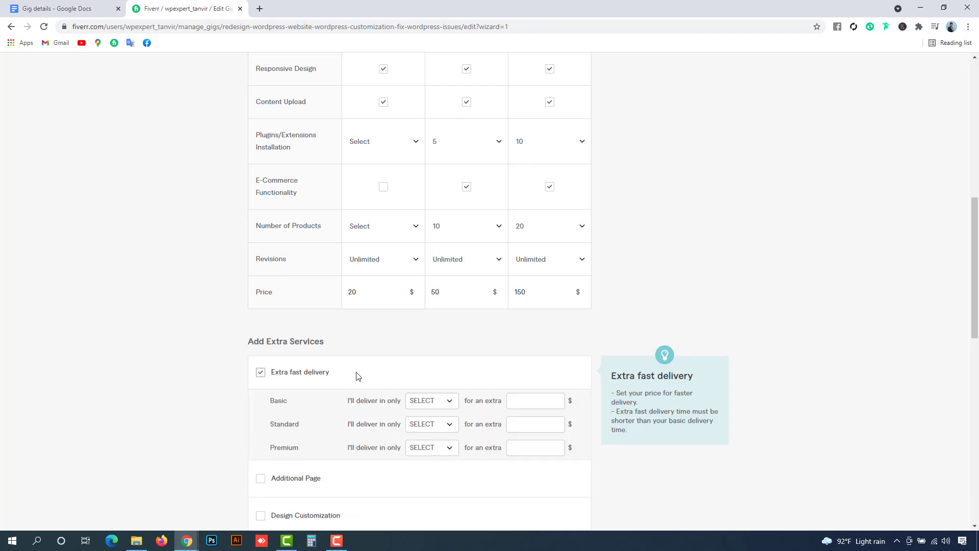
{"action": "scroll", "coordinate": [293, 324], "scroll_direction": "down", "scroll_amount": 2}
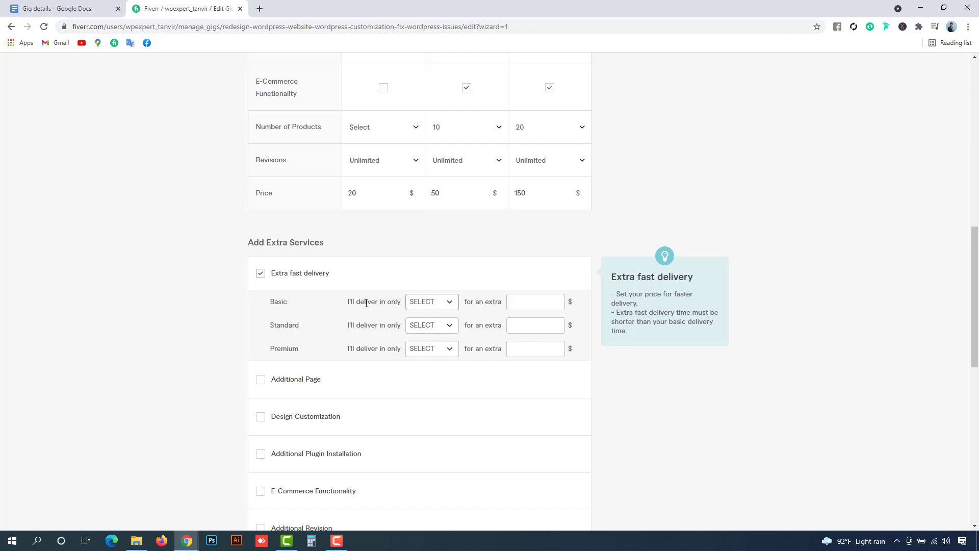
{"action": "left_click", "coordinate": [451, 304]}
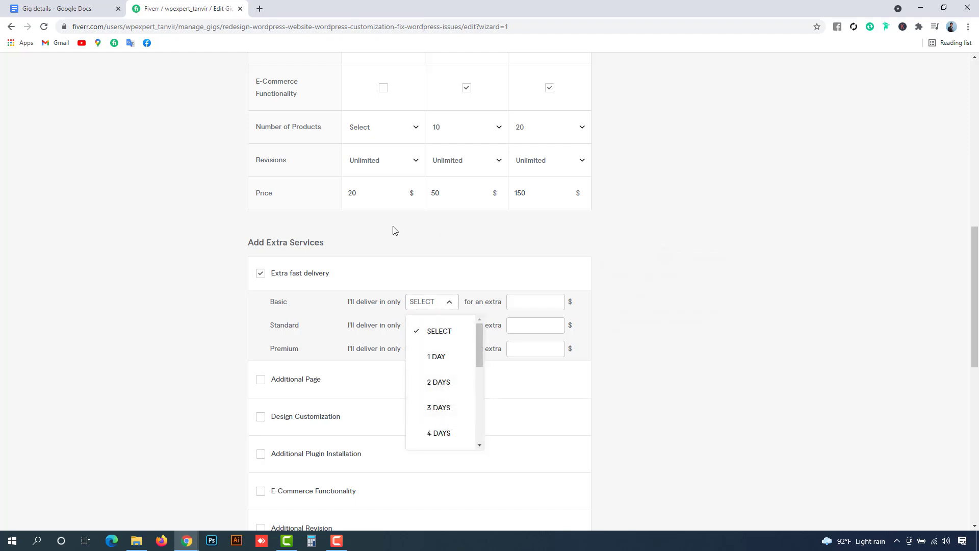
{"action": "left_click", "coordinate": [386, 194]}
{"action": "scroll", "coordinate": [386, 194], "scroll_direction": "up", "scroll_amount": 4}
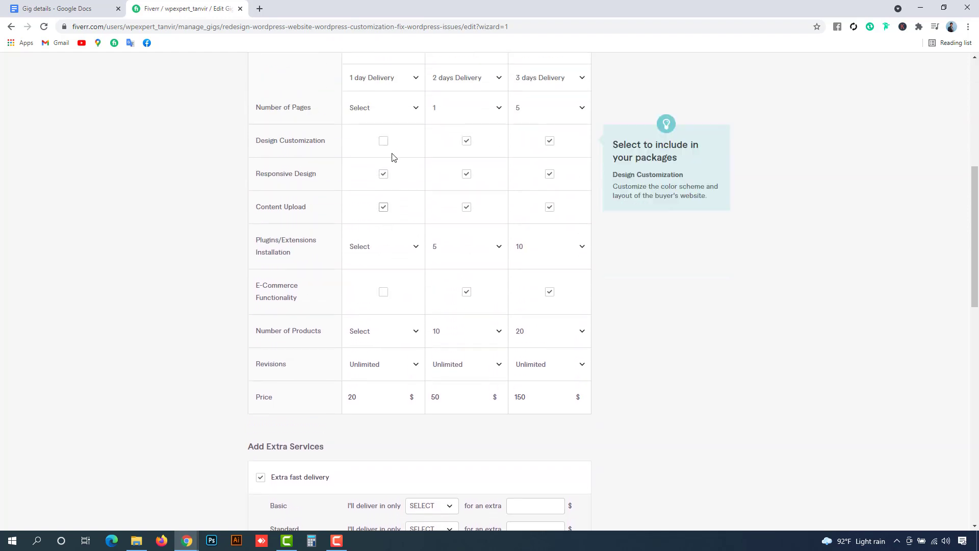
{"action": "scroll", "coordinate": [408, 397], "scroll_direction": "down", "scroll_amount": 4}
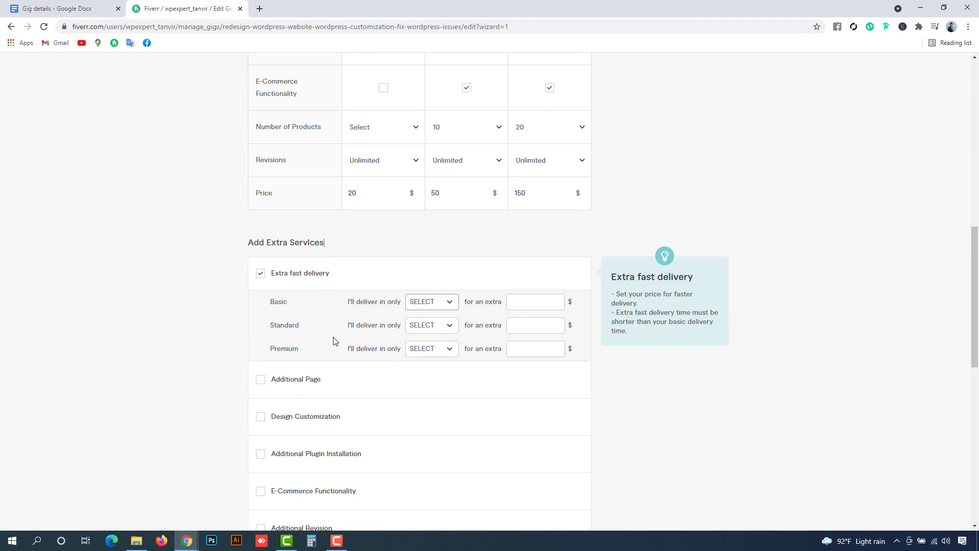
{"action": "left_click", "coordinate": [438, 330]}
{"action": "left_click", "coordinate": [439, 330]}
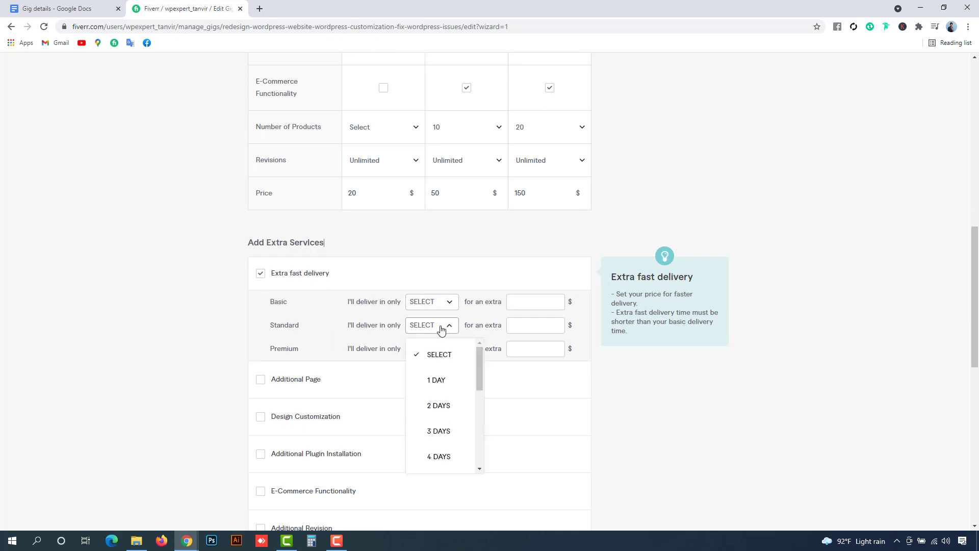
{"action": "left_click", "coordinate": [437, 380]}
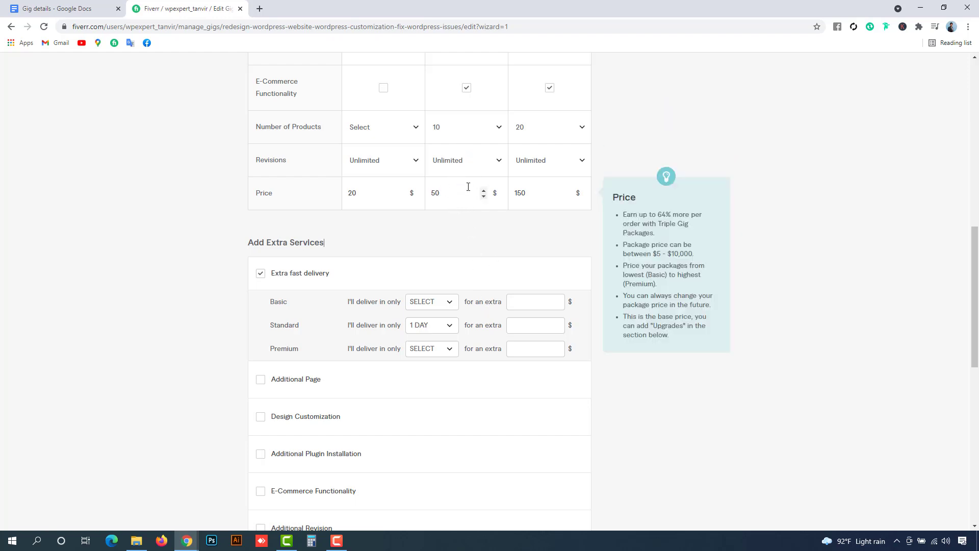
{"action": "left_click", "coordinate": [534, 328]}
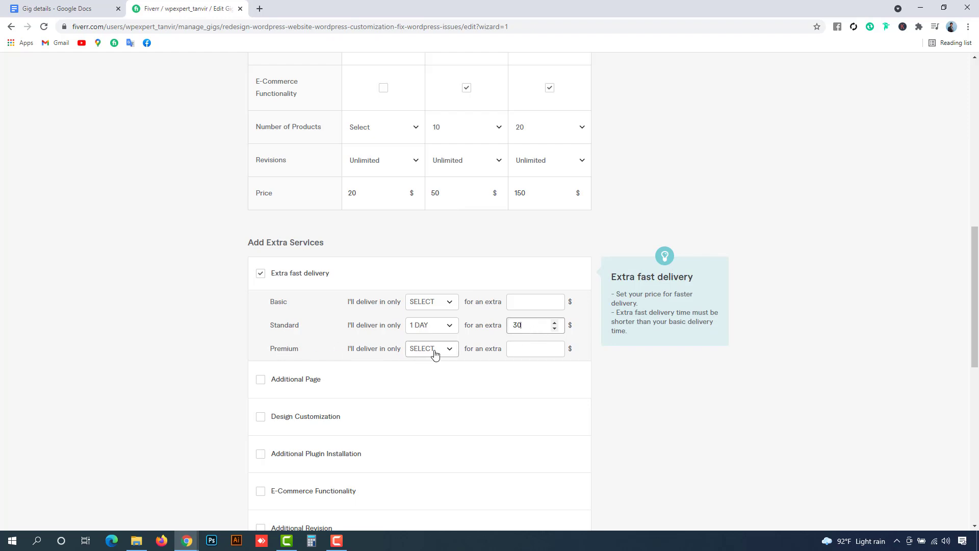
Step: Offer extra fast delivery of the Premium package in 2 days for an extra $50
{"action": "scroll", "coordinate": [554, 156], "scroll_direction": "up", "scroll_amount": 2}
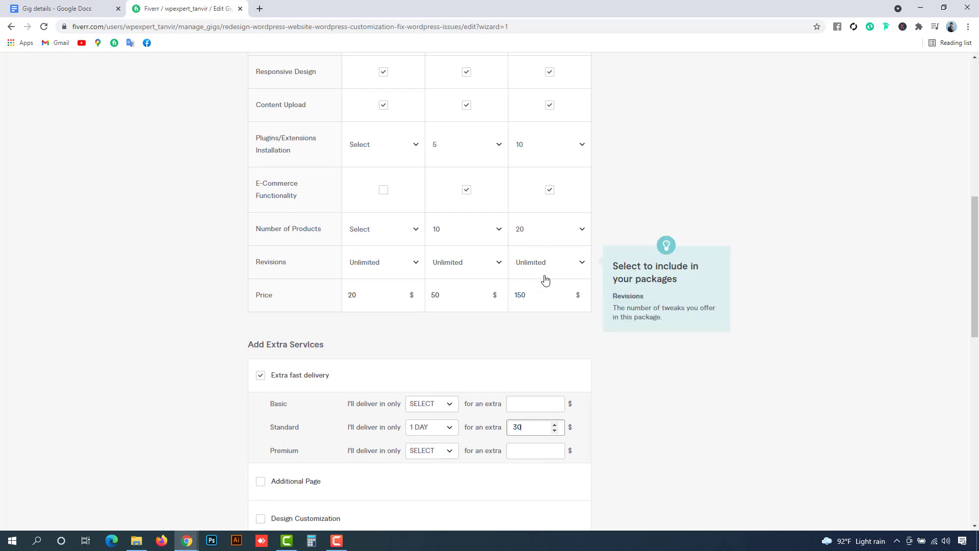
{"action": "scroll", "coordinate": [544, 281], "scroll_direction": "up", "scroll_amount": 3}
{"action": "scroll", "coordinate": [542, 284], "scroll_direction": "down", "scroll_amount": 7}
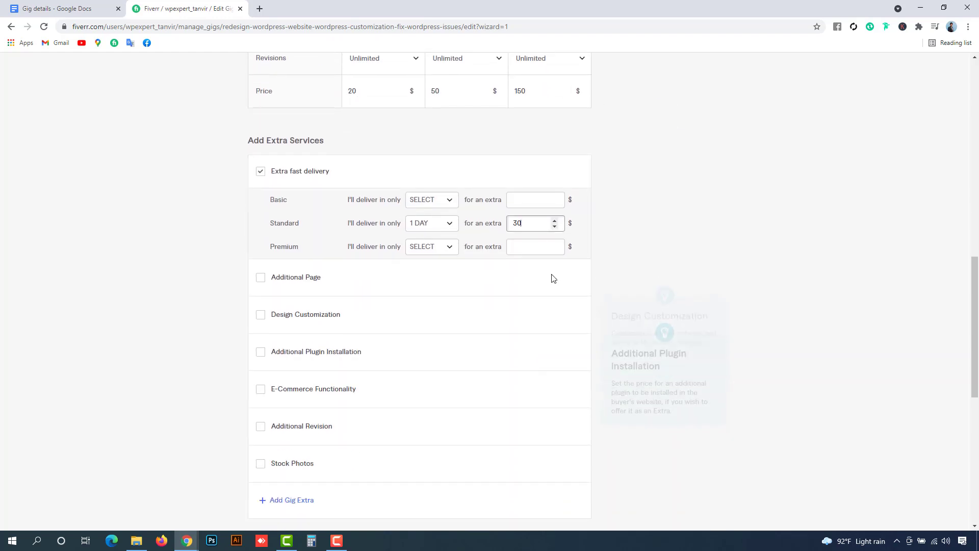
{"action": "left_click", "coordinate": [451, 250]}
{"action": "left_click", "coordinate": [437, 325]}
{"action": "left_click", "coordinate": [539, 249]}
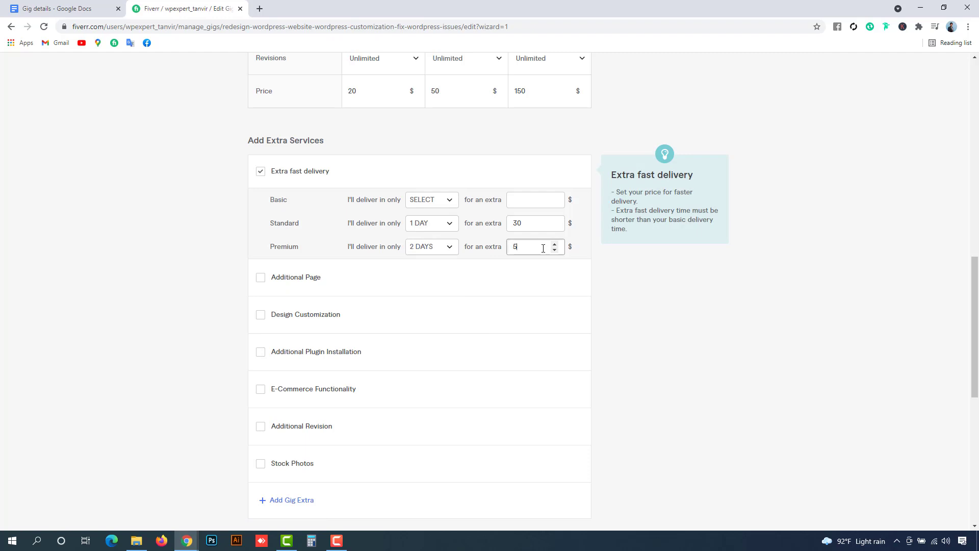
{"action": "left_click", "coordinate": [622, 289]}
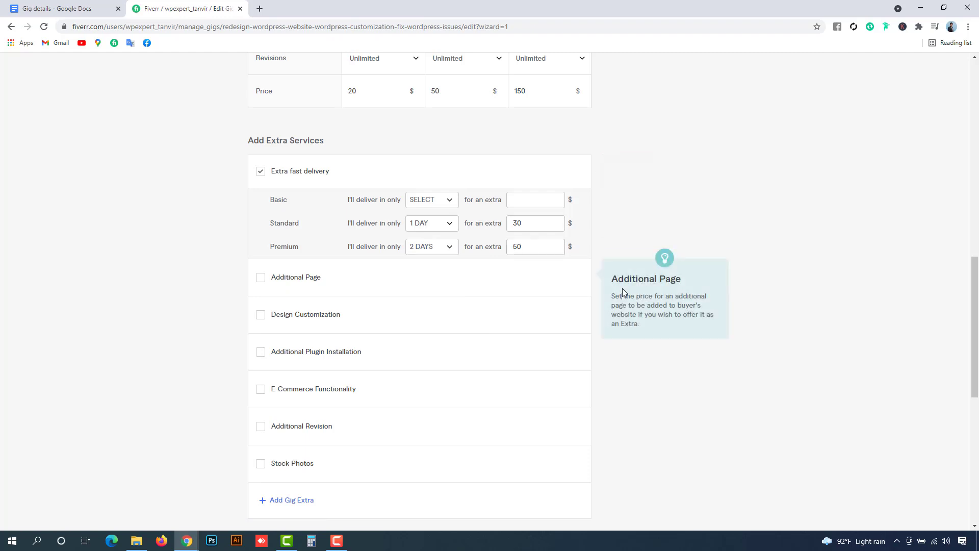
Step: Check the remaining extra services against the packages, and save the pricing to continue to Description & FAQ
{"action": "scroll", "coordinate": [258, 299], "scroll_direction": "down", "scroll_amount": 1}
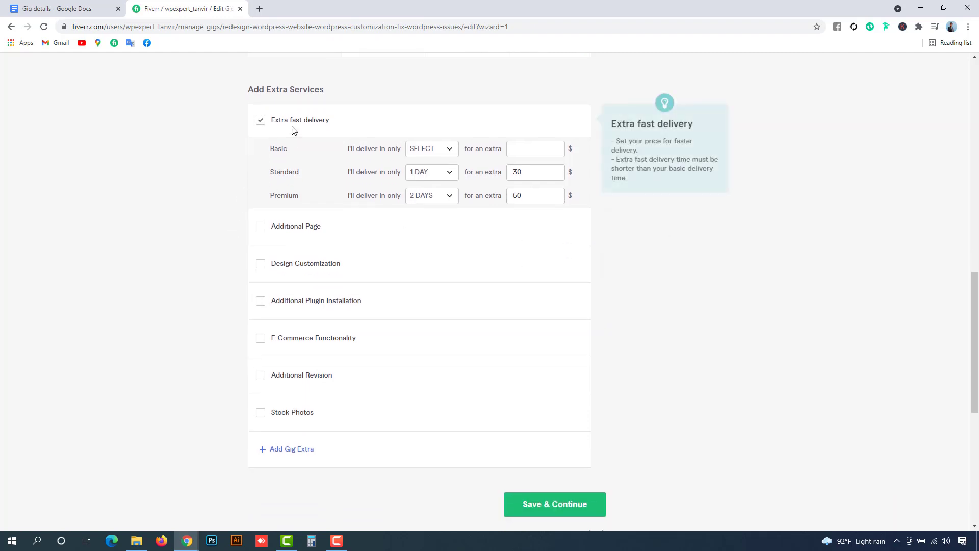
{"action": "scroll", "coordinate": [282, 326], "scroll_direction": "up", "scroll_amount": 1}
{"action": "scroll", "coordinate": [271, 319], "scroll_direction": "up", "scroll_amount": 7}
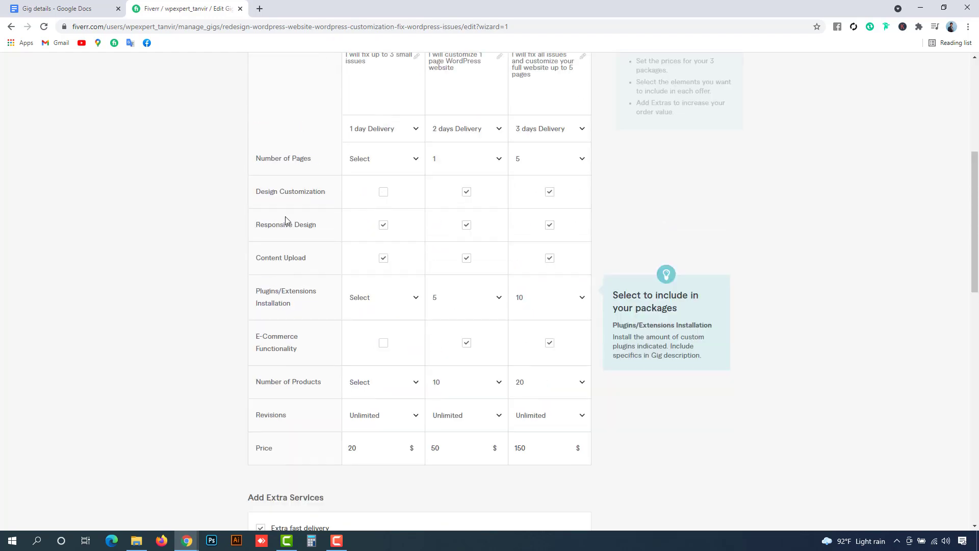
{"action": "scroll", "coordinate": [270, 326], "scroll_direction": "down", "scroll_amount": 9}
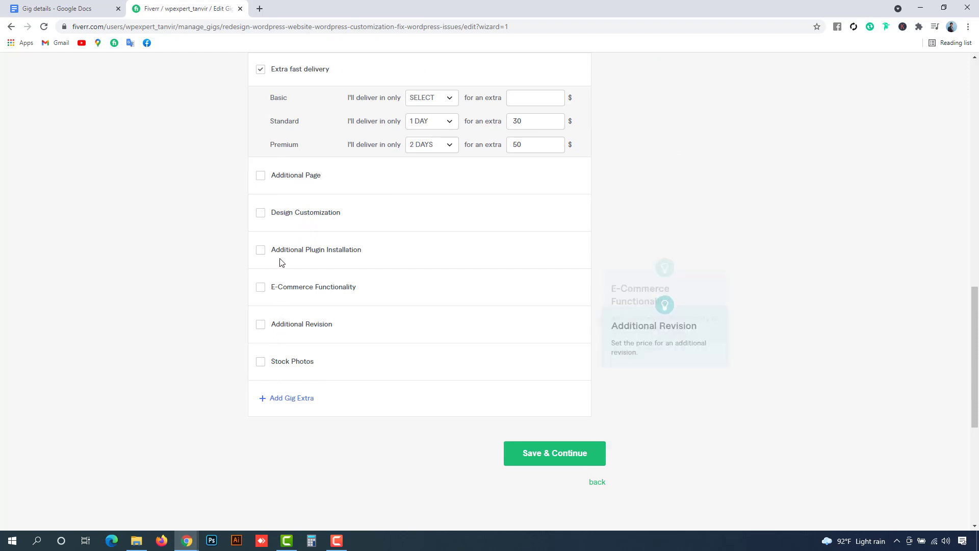
{"action": "scroll", "coordinate": [278, 192], "scroll_direction": "up", "scroll_amount": 1}
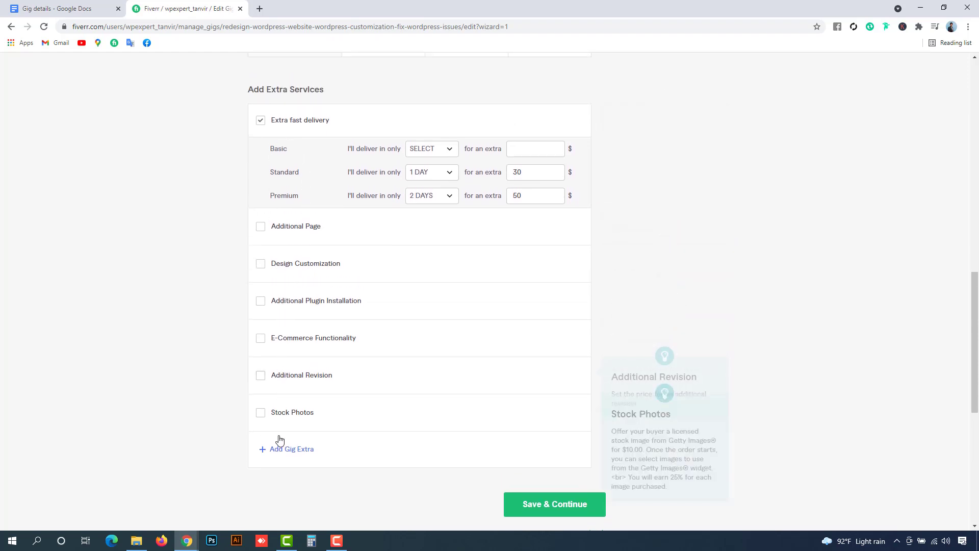
{"action": "scroll", "coordinate": [278, 438], "scroll_direction": "up", "scroll_amount": 4}
{"action": "scroll", "coordinate": [293, 431], "scroll_direction": "down", "scroll_amount": 4}
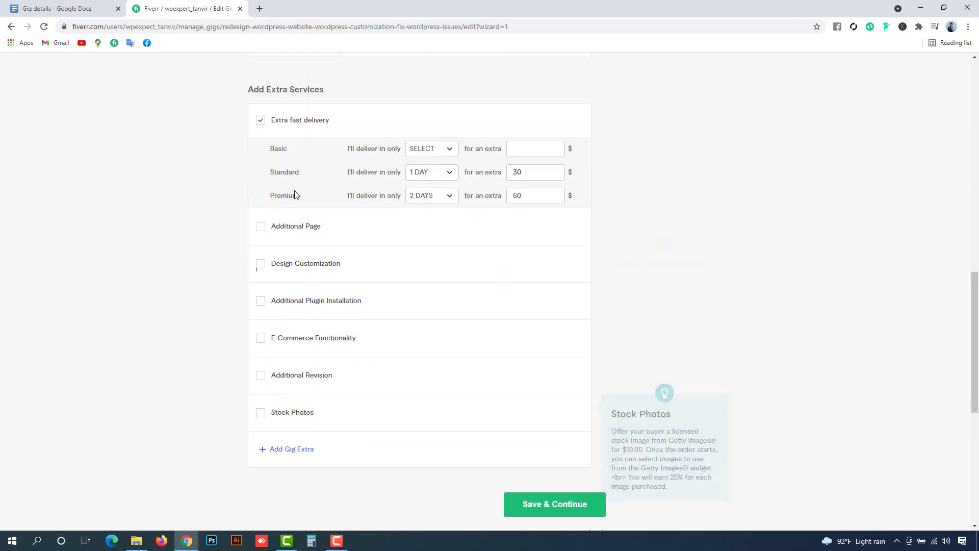
{"action": "scroll", "coordinate": [505, 449], "scroll_direction": "down", "scroll_amount": 1}
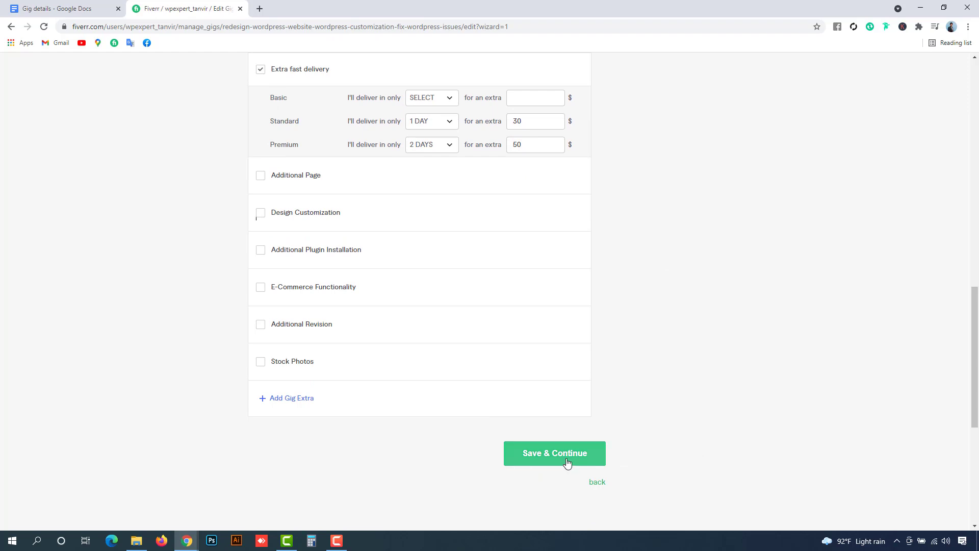
{"action": "left_click", "coordinate": [567, 463]}
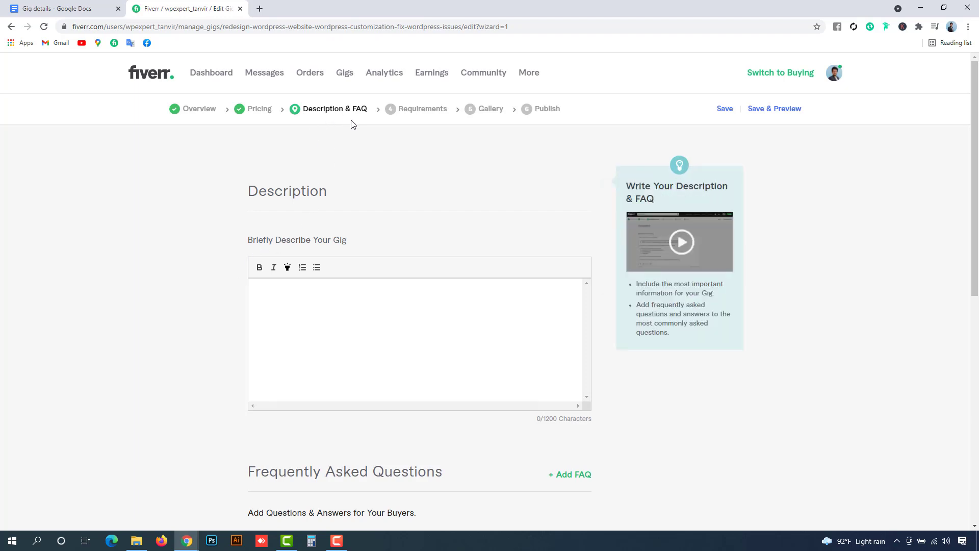
Step: Switch to the Gig details document and copy the full text under the Description heading, starting at "Welcome to my gig!!"
{"action": "scroll", "coordinate": [317, 246], "scroll_direction": "down", "scroll_amount": 3}
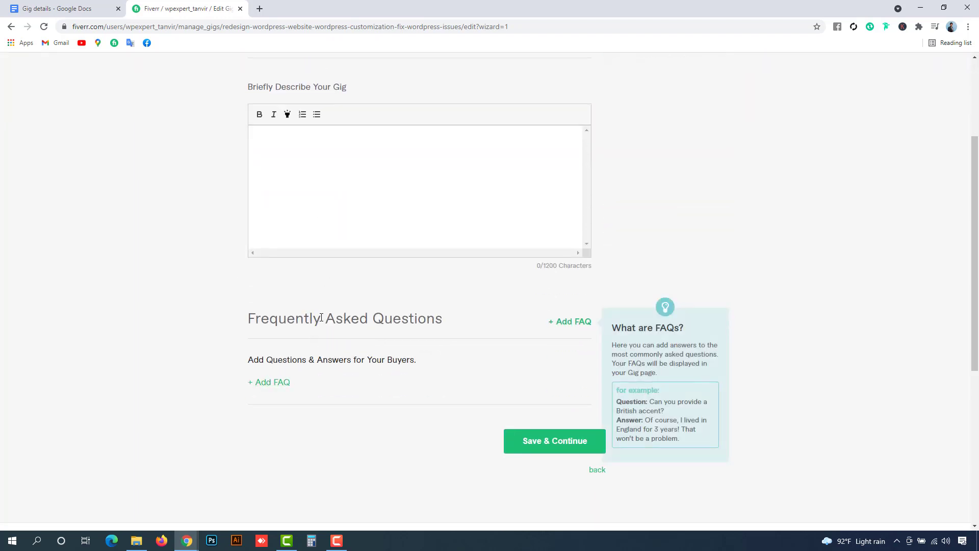
{"action": "scroll", "coordinate": [321, 318], "scroll_direction": "up", "scroll_amount": 1}
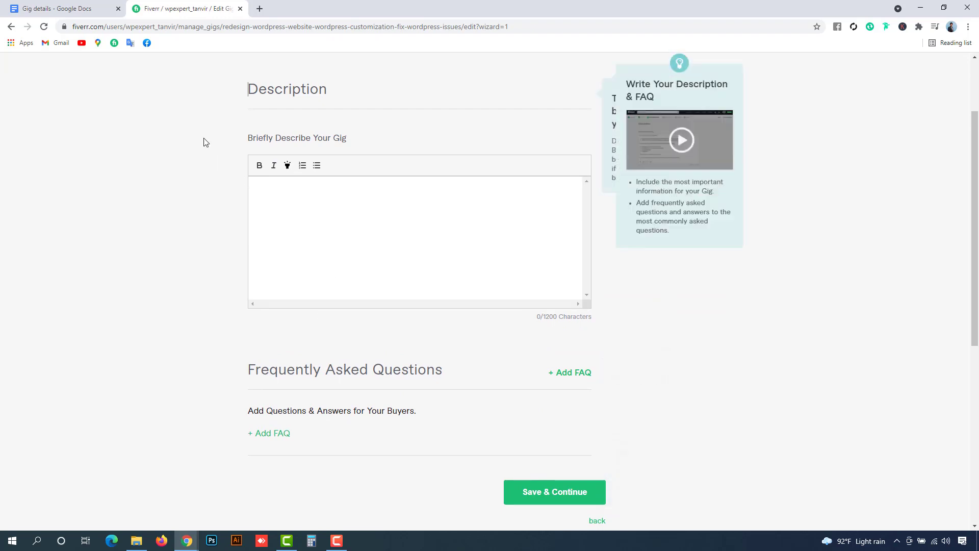
{"action": "left_click", "coordinate": [87, 15]}
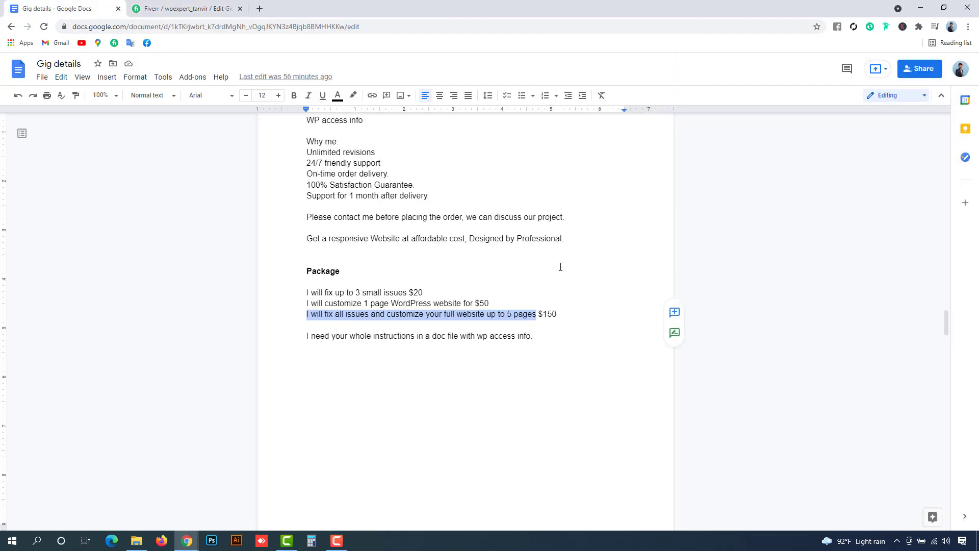
{"action": "scroll", "coordinate": [561, 267], "scroll_direction": "up", "scroll_amount": 2}
{"action": "left_click_drag", "start_coordinate": [575, 339], "coordinate": [309, 191]}
{"action": "right_click", "coordinate": [347, 193]}
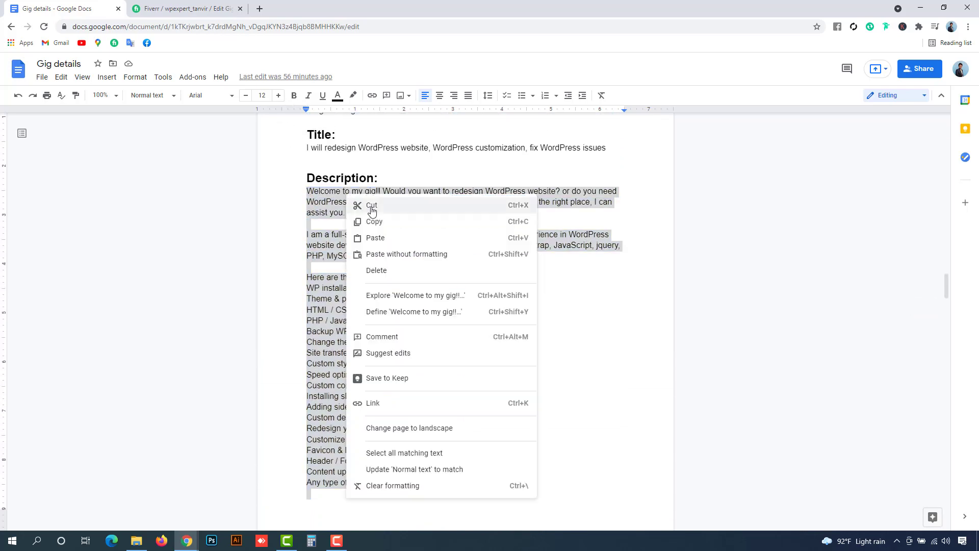
{"action": "left_click", "coordinate": [391, 219]}
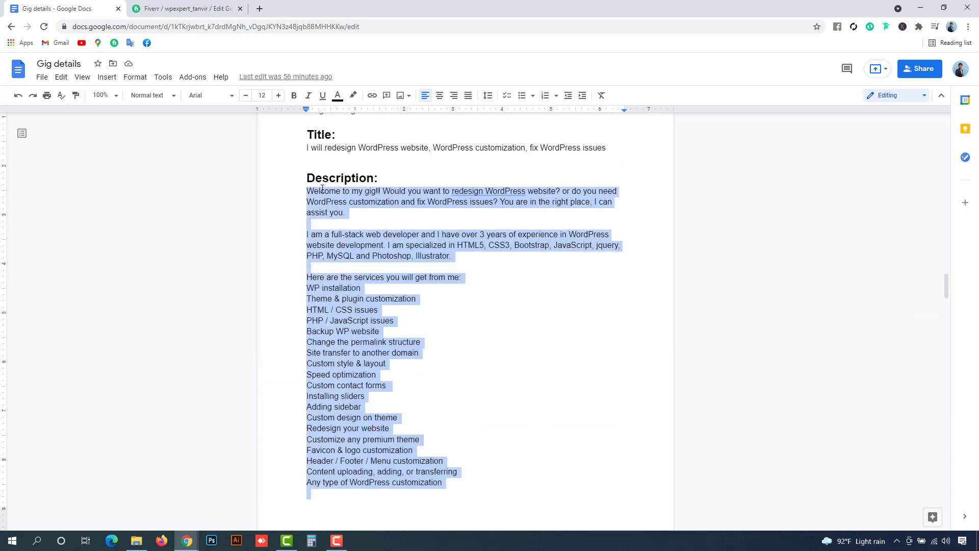
Step: Return to the Fiverr gig editor and paste the copied text as the gig description
{"action": "left_click", "coordinate": [186, 6]}
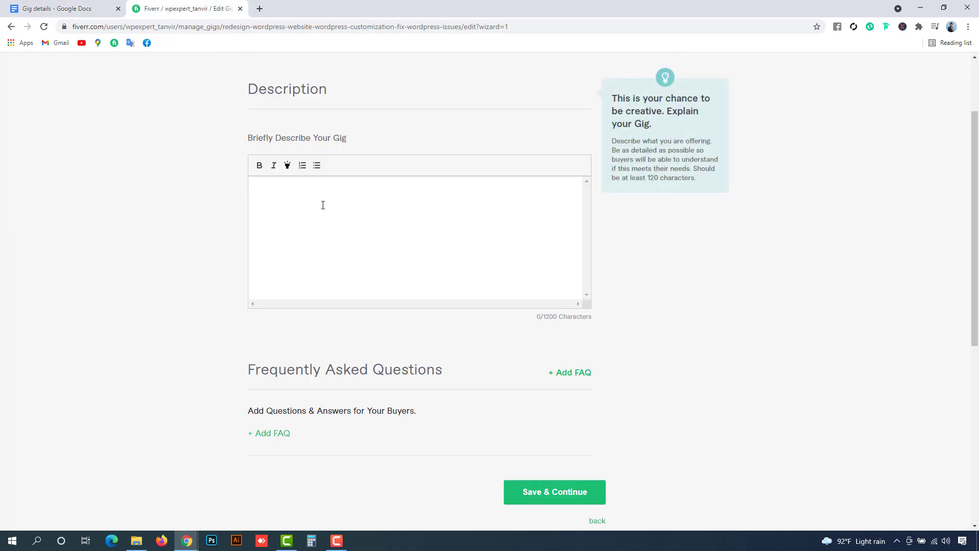
{"action": "key", "text": "ctrl+v"}
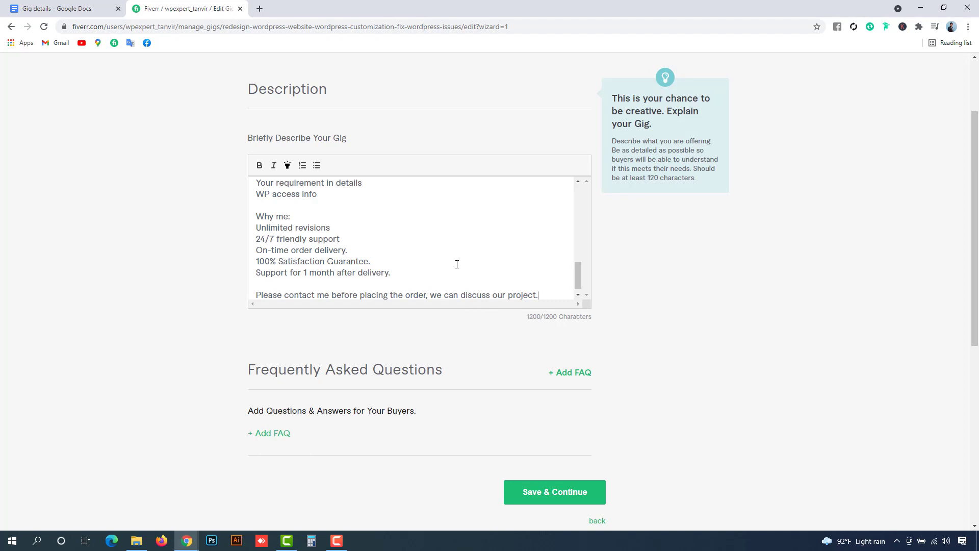
{"action": "scroll", "coordinate": [457, 264], "scroll_direction": "down", "scroll_amount": 1}
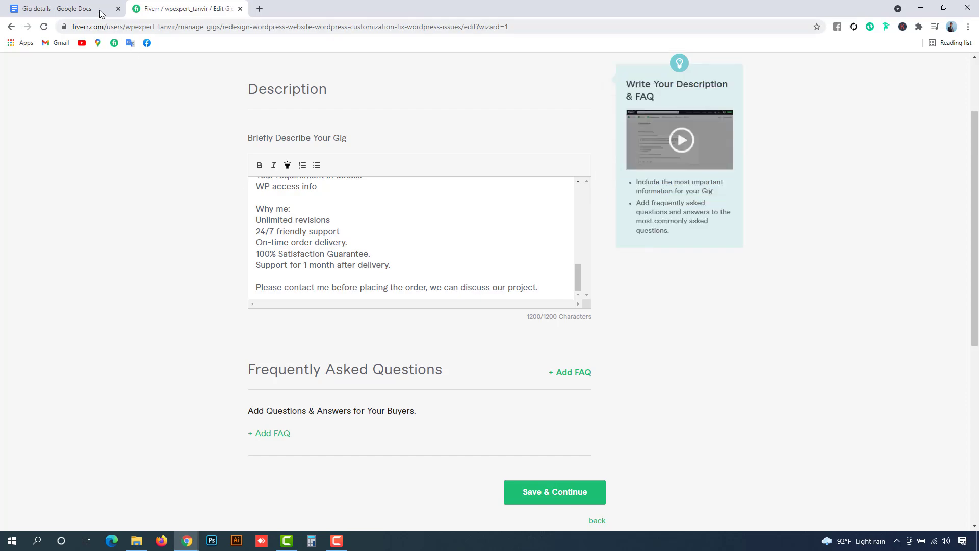
Step: Compare the end of the pasted gig description with the Description text in the Gig details document
{"action": "key", "text": "ctrl+1"}
{"action": "scroll", "coordinate": [443, 403], "scroll_direction": "down", "scroll_amount": 10}
{"action": "scroll", "coordinate": [455, 392], "scroll_direction": "down", "scroll_amount": 1}
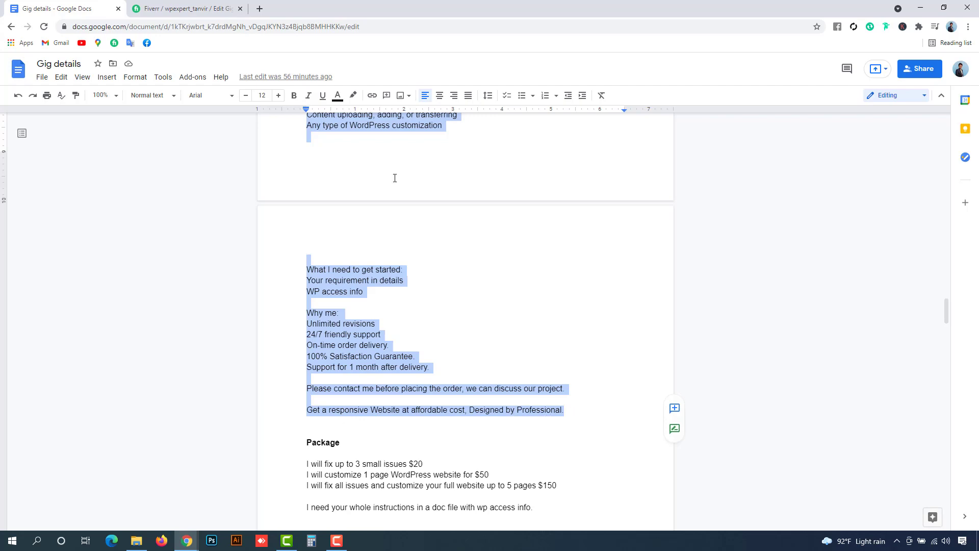
{"action": "key", "text": "ctrl+2"}
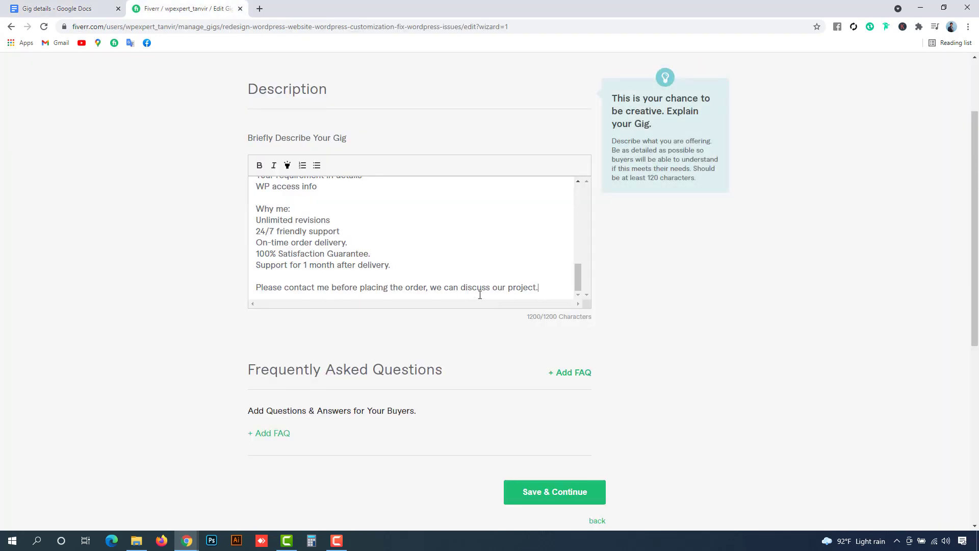
{"action": "key", "text": "ctrl+1"}
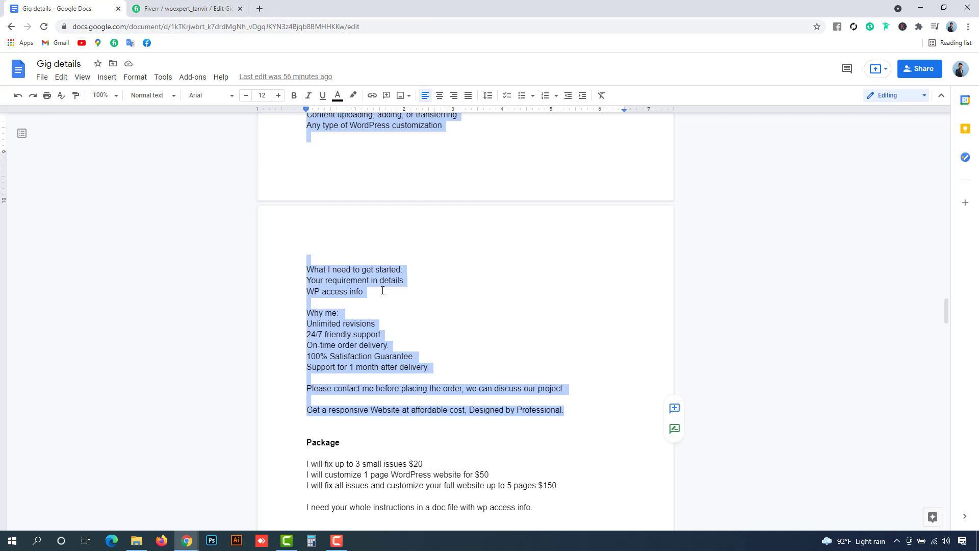
{"action": "left_click", "coordinate": [195, 8]}
{"action": "scroll", "coordinate": [538, 278], "scroll_direction": "down", "scroll_amount": 2}
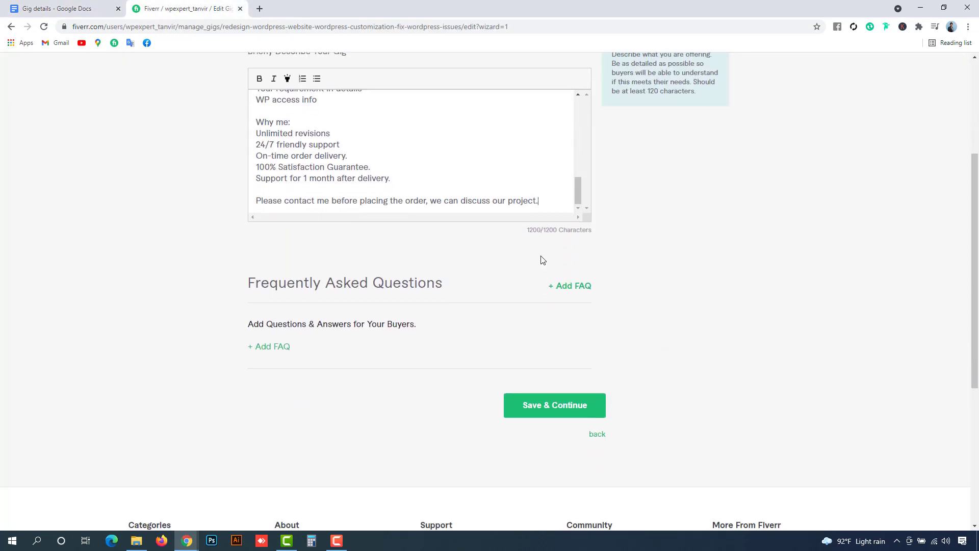
{"action": "left_click", "coordinate": [80, 6]}
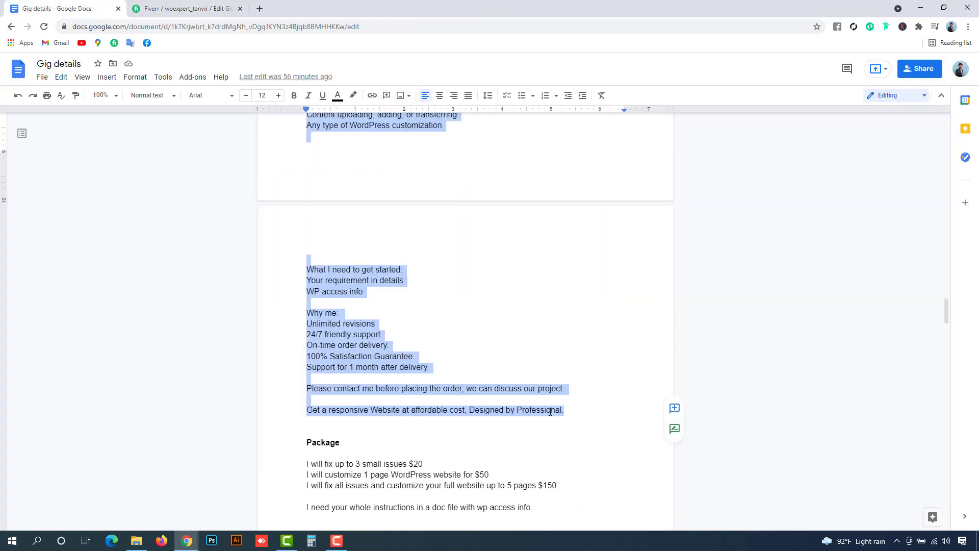
{"action": "left_click", "coordinate": [207, 9]}
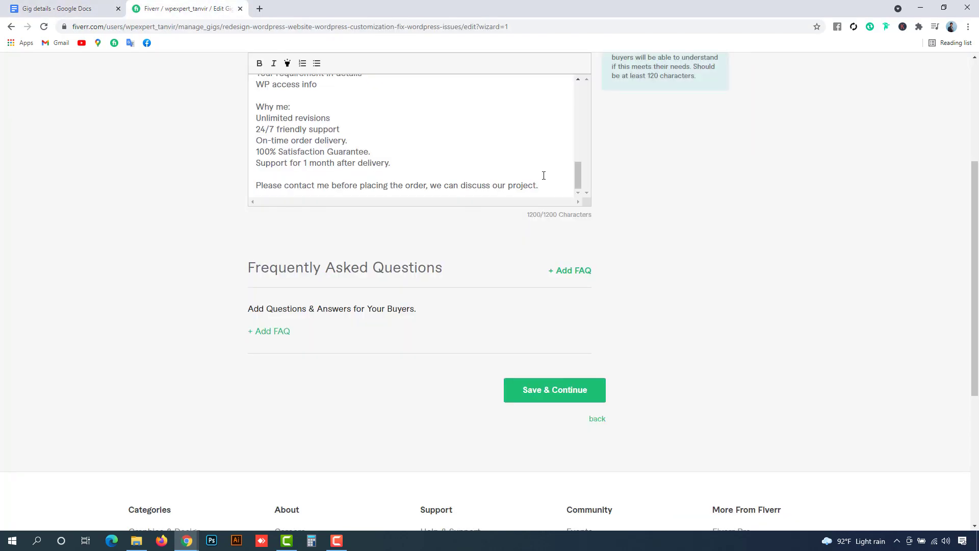
Step: Format the services in the gig description, from "WP installation" to "Any type of WordPress customization", as a bulleted list
{"action": "scroll", "coordinate": [390, 212], "scroll_direction": "up", "scroll_amount": 10}
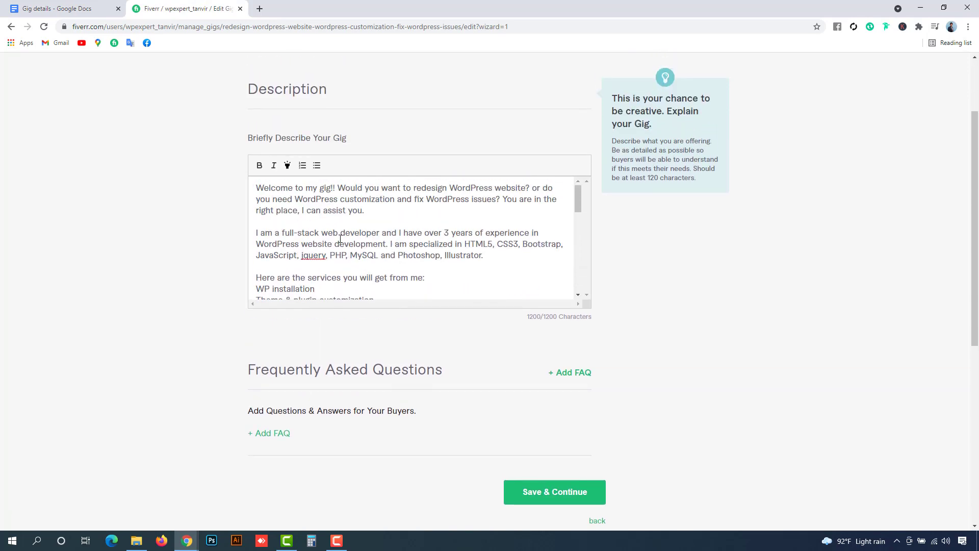
{"action": "scroll", "coordinate": [331, 214], "scroll_direction": "down", "scroll_amount": 1}
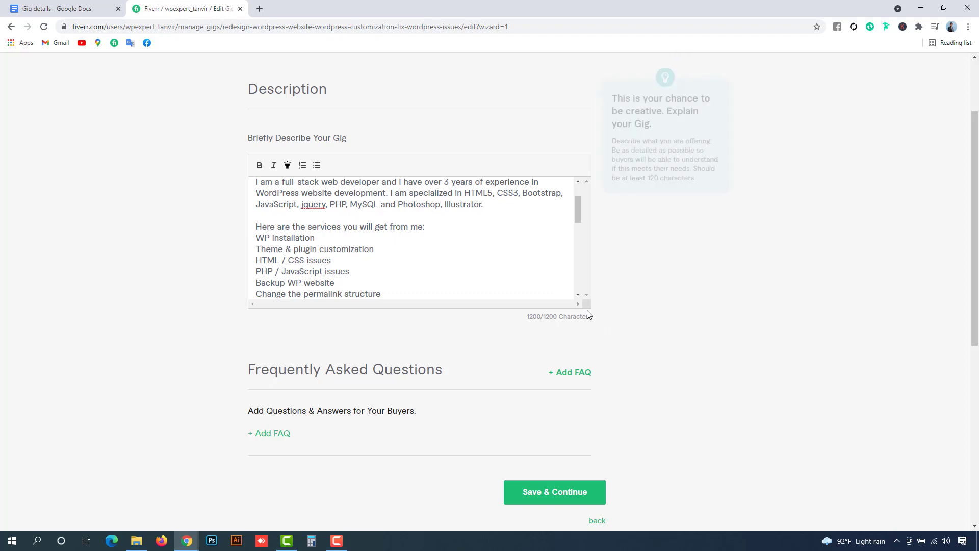
{"action": "scroll", "coordinate": [358, 244], "scroll_direction": "down", "scroll_amount": 5}
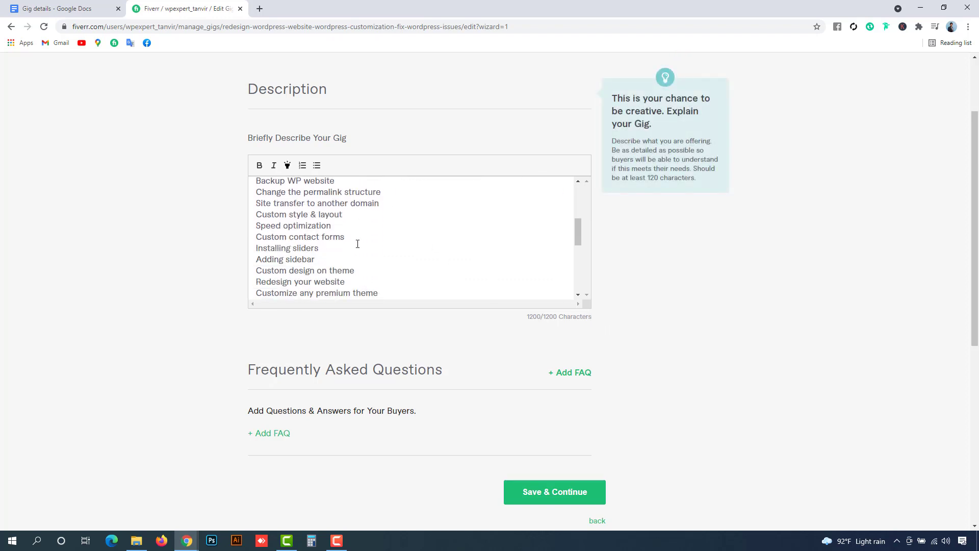
{"action": "scroll", "coordinate": [377, 256], "scroll_direction": "up", "scroll_amount": 4}
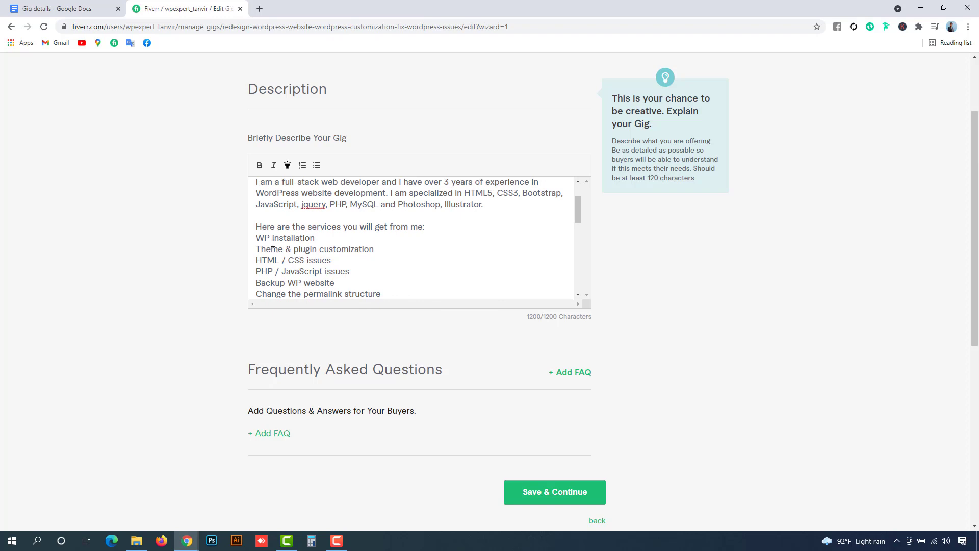
{"action": "left_click_drag", "start_coordinate": [259, 238], "coordinate": [404, 228]}
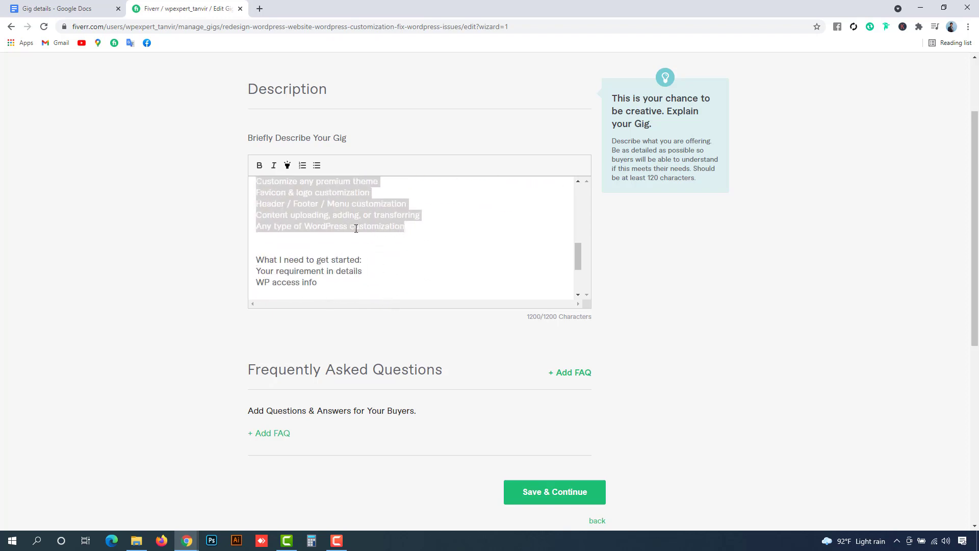
{"action": "left_click", "coordinate": [317, 166]}
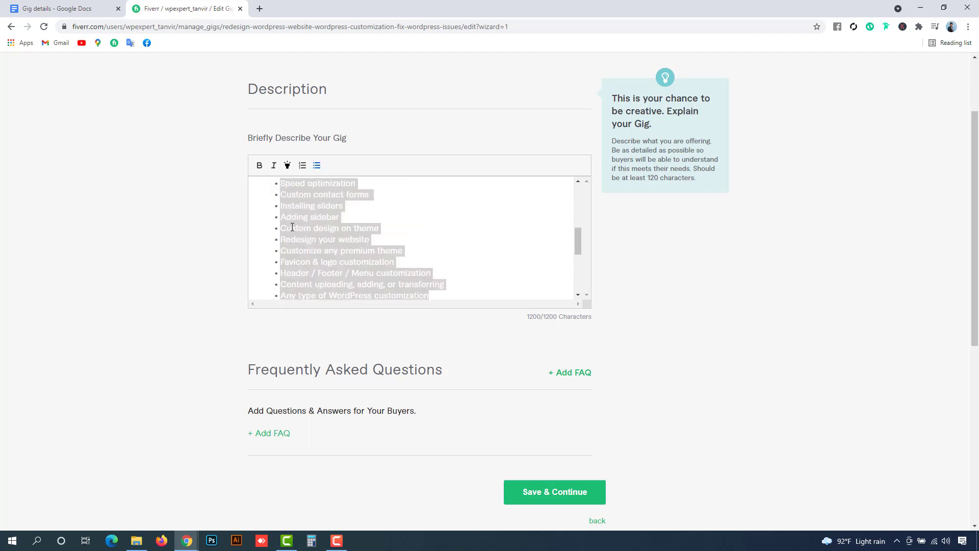
{"action": "scroll", "coordinate": [291, 239], "scroll_direction": "up", "scroll_amount": 2}
{"action": "scroll", "coordinate": [292, 241], "scroll_direction": "up", "scroll_amount": 2}
{"action": "left_click", "coordinate": [276, 250]}
Step: Turn the five "Why me" lines into a bulleted list and remove the full stops ending the last three items
{"action": "scroll", "coordinate": [282, 263], "scroll_direction": "down", "scroll_amount": 5}
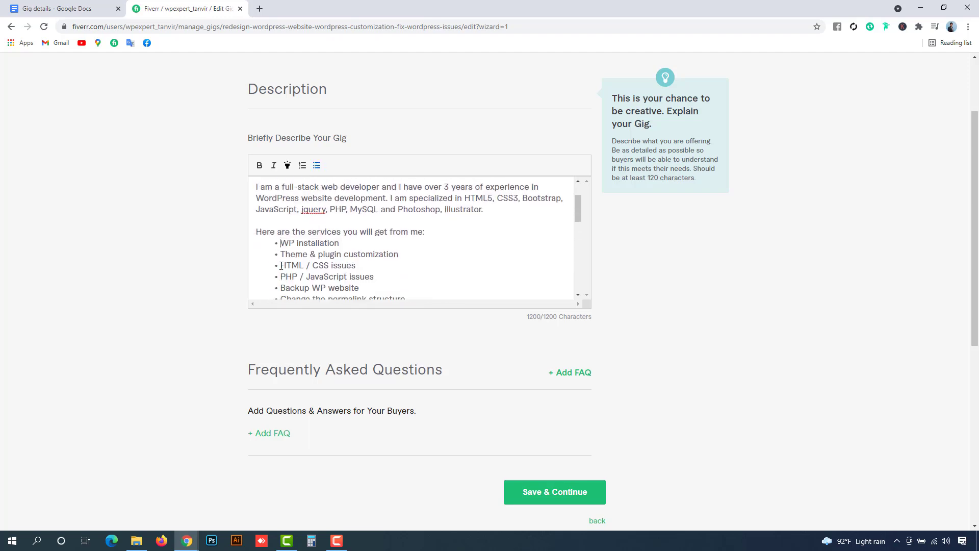
{"action": "scroll", "coordinate": [306, 245], "scroll_direction": "down", "scroll_amount": 4}
{"action": "left_click_drag", "start_coordinate": [256, 220], "coordinate": [391, 265]}
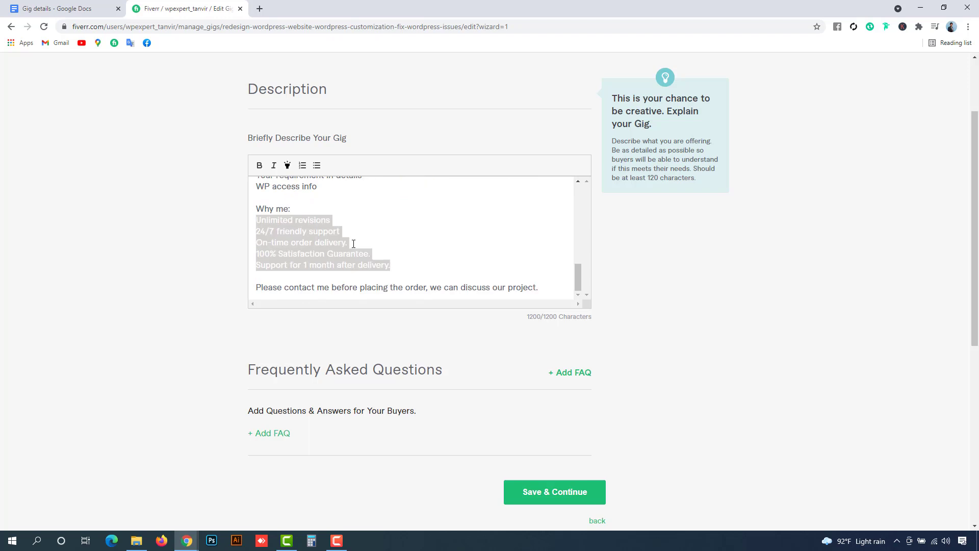
{"action": "scroll", "coordinate": [358, 255], "scroll_direction": "up", "scroll_amount": 4}
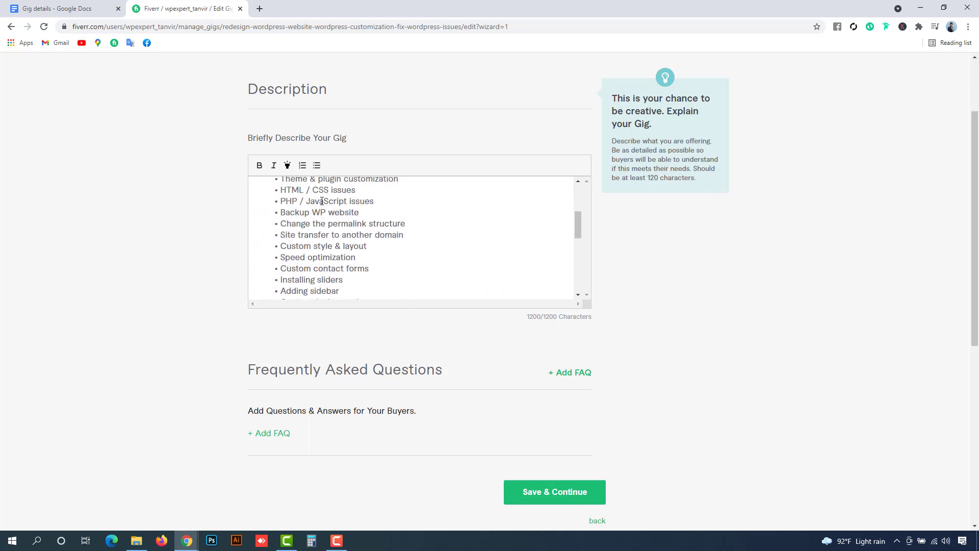
{"action": "scroll", "coordinate": [331, 215], "scroll_direction": "down", "scroll_amount": 4}
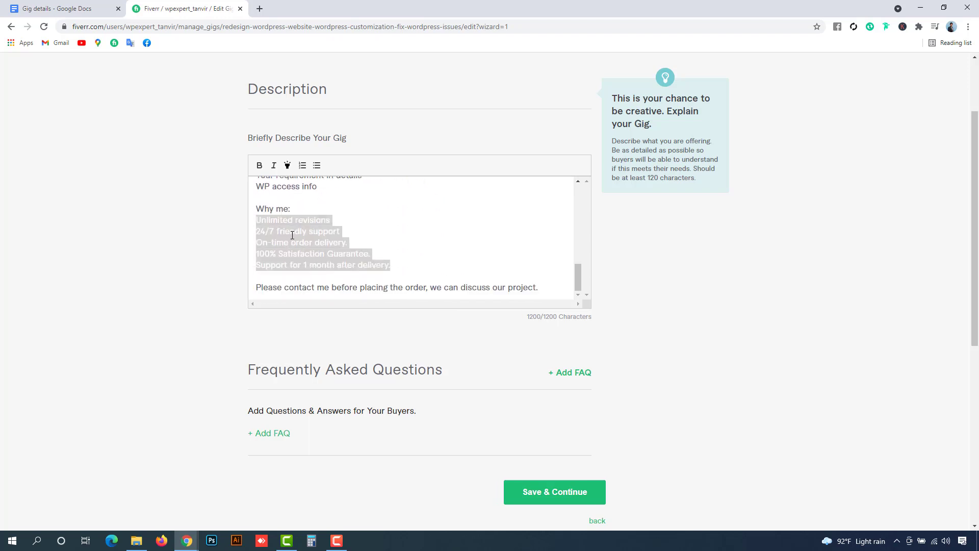
{"action": "left_click", "coordinate": [316, 165]}
{"action": "left_click", "coordinate": [427, 260]}
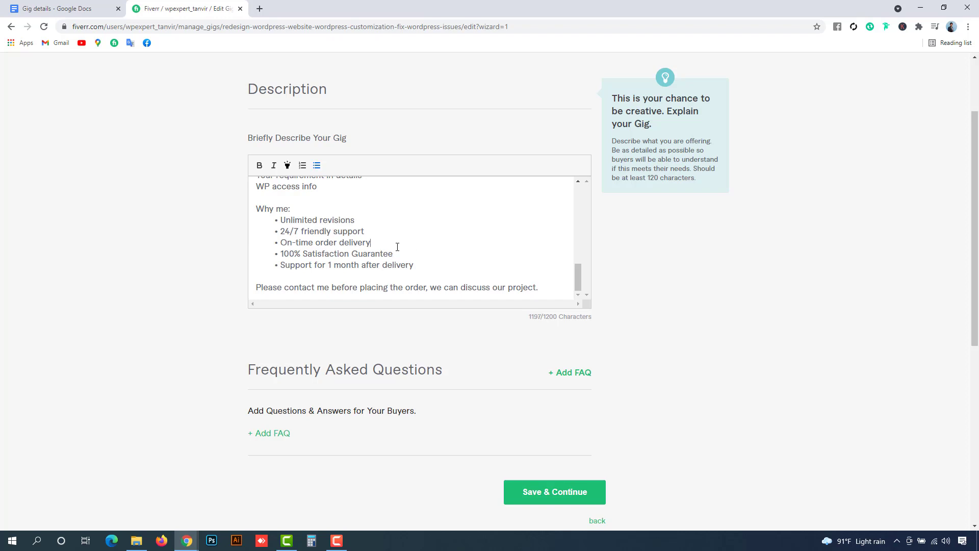
Step: Make the opening questions bold, from "Would you want to redesign WordPress website?" through "fix WordPress issues?"
{"action": "scroll", "coordinate": [428, 268], "scroll_direction": "up", "scroll_amount": 5}
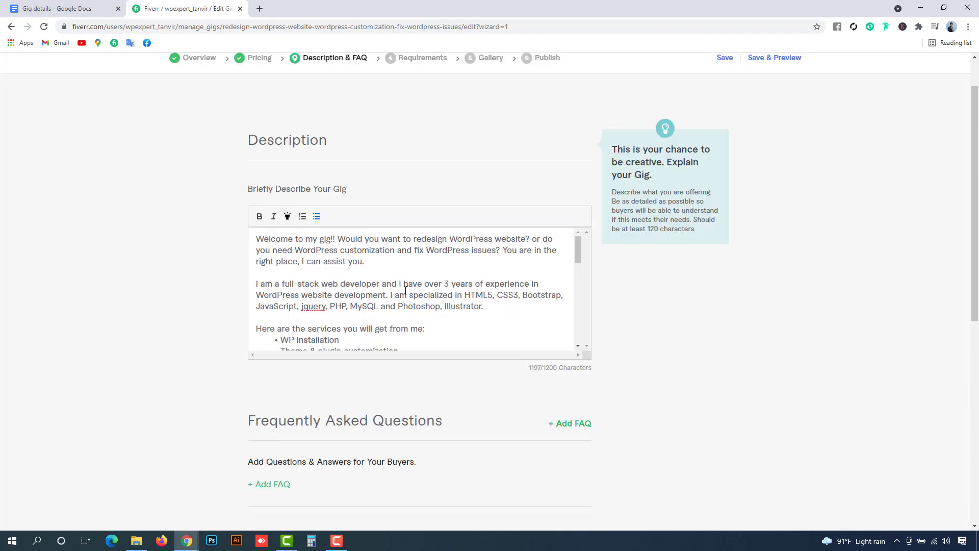
{"action": "scroll", "coordinate": [406, 315], "scroll_direction": "down", "scroll_amount": 10}
{"action": "scroll", "coordinate": [408, 315], "scroll_direction": "up", "scroll_amount": 10}
{"action": "left_click_drag", "start_coordinate": [340, 238], "coordinate": [500, 251]}
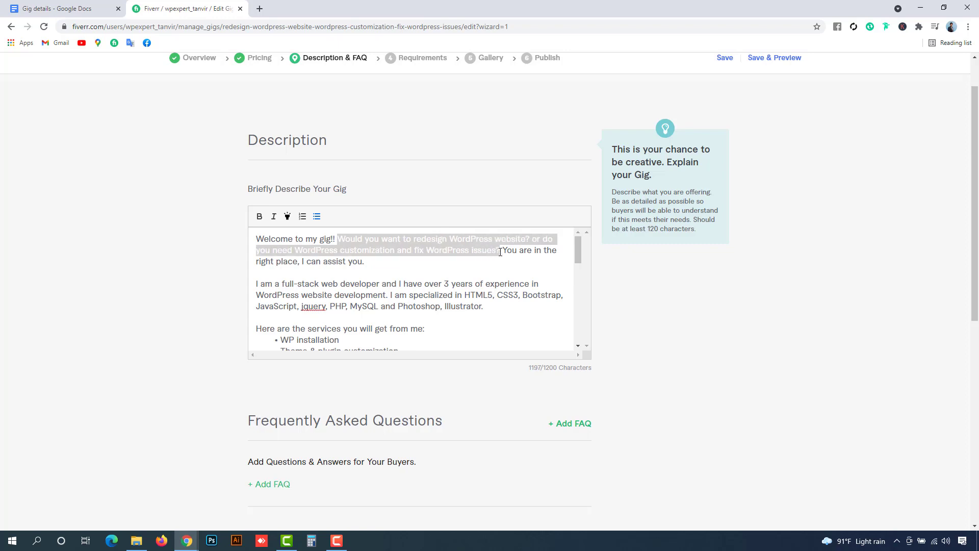
{"action": "left_click", "coordinate": [259, 217]}
{"action": "left_click", "coordinate": [413, 293]}
Step: Make "WordPress customization" bold in the last bullet of the services list
{"action": "scroll", "coordinate": [359, 331], "scroll_direction": "down", "scroll_amount": 2}
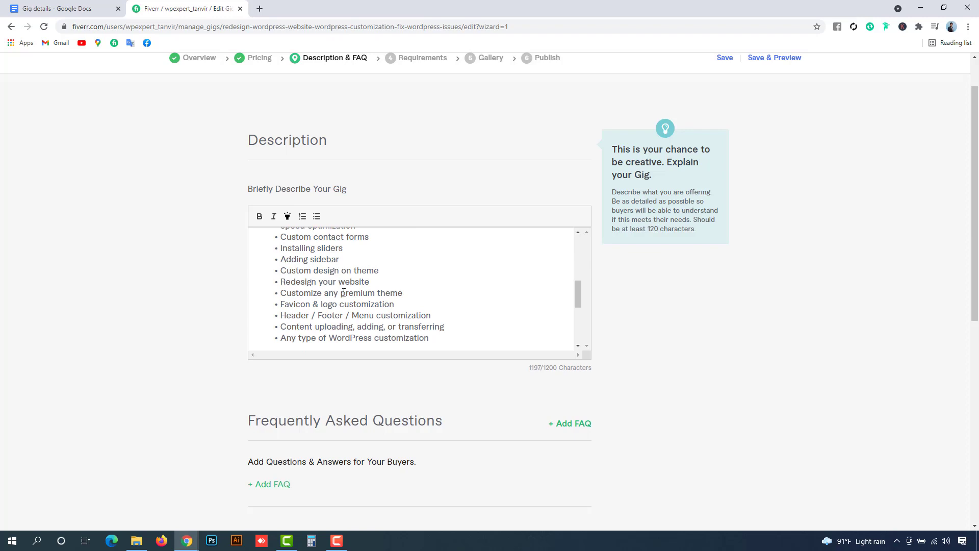
{"action": "scroll", "coordinate": [375, 281], "scroll_direction": "down", "scroll_amount": 1}
{"action": "left_click_drag", "start_coordinate": [330, 288], "coordinate": [431, 288]}
{"action": "left_click", "coordinate": [260, 217]}
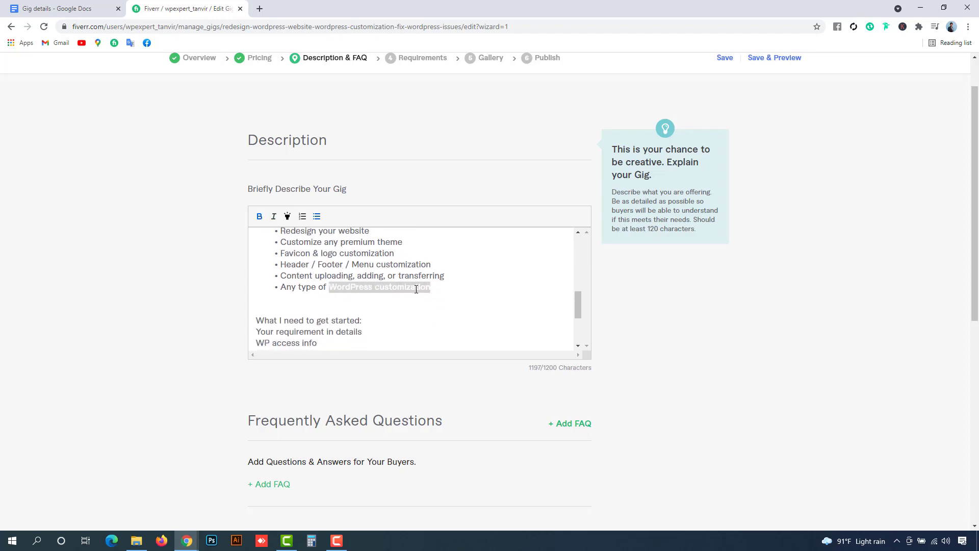
{"action": "scroll", "coordinate": [408, 286], "scroll_direction": "up", "scroll_amount": 6}
{"action": "scroll", "coordinate": [362, 249], "scroll_direction": "down", "scroll_amount": 7}
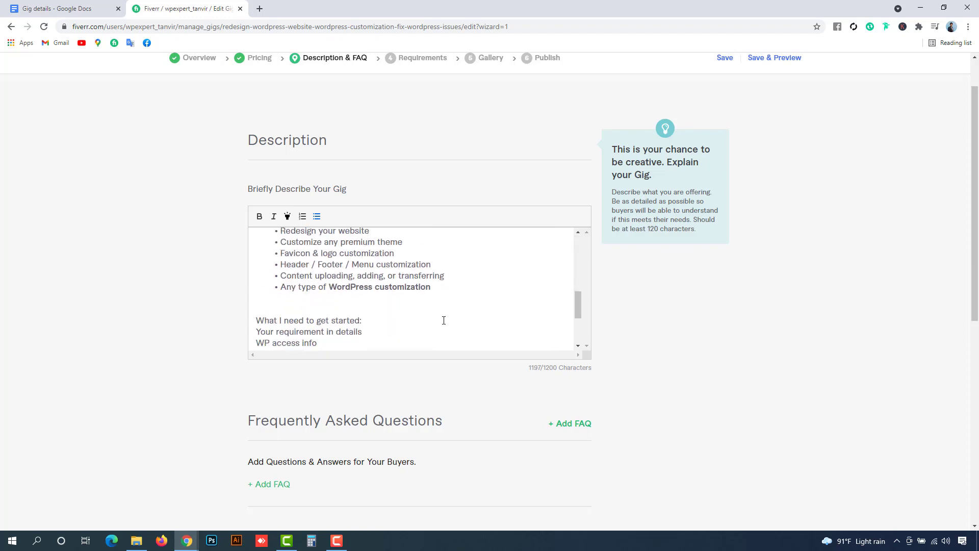
{"action": "scroll", "coordinate": [369, 260], "scroll_direction": "up", "scroll_amount": 3}
{"action": "scroll", "coordinate": [403, 283], "scroll_direction": "down", "scroll_amount": 7}
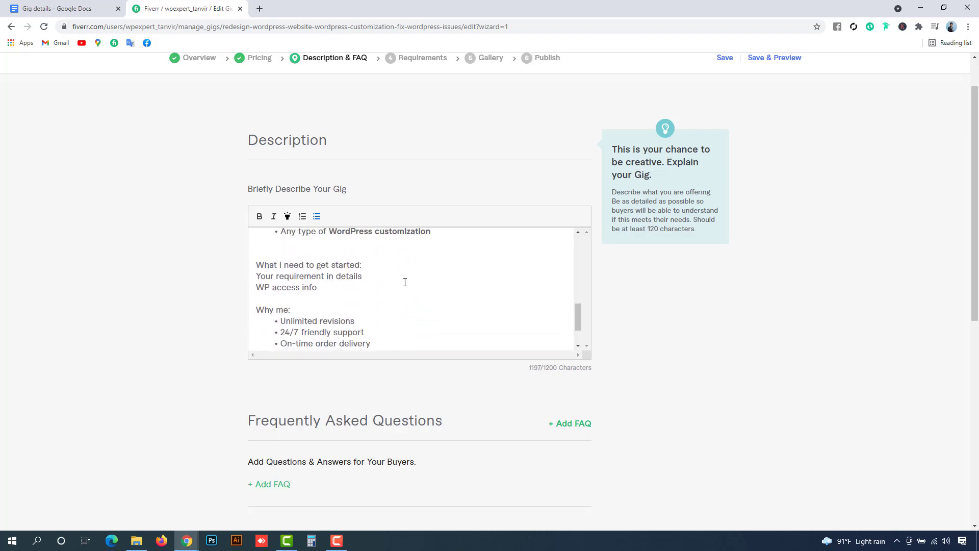
Step: Start a new FAQ entry with the question "What I need to get started?", taken from the description's heading
{"action": "scroll", "coordinate": [365, 377], "scroll_direction": "down", "scroll_amount": 2}
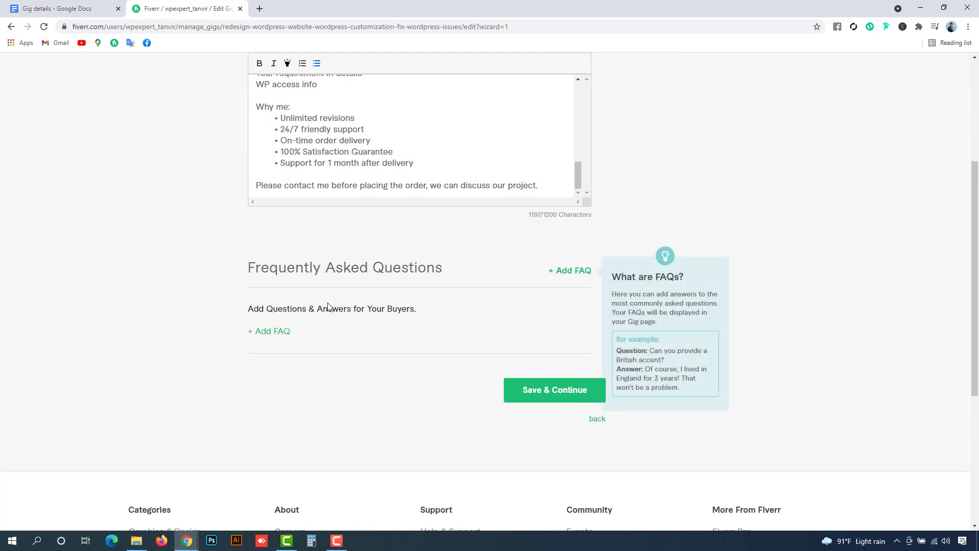
{"action": "scroll", "coordinate": [328, 306], "scroll_direction": "up", "scroll_amount": 1}
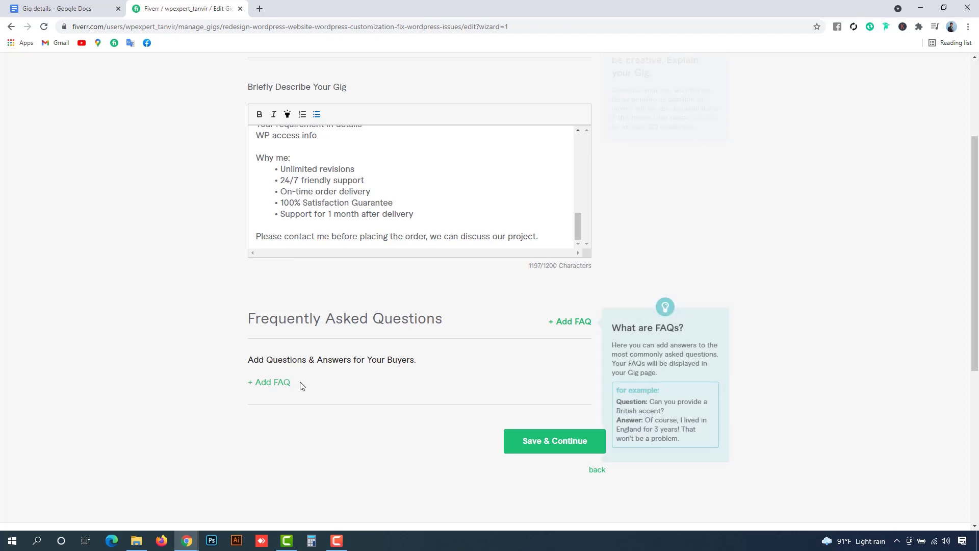
{"action": "scroll", "coordinate": [317, 372], "scroll_direction": "down", "scroll_amount": 2}
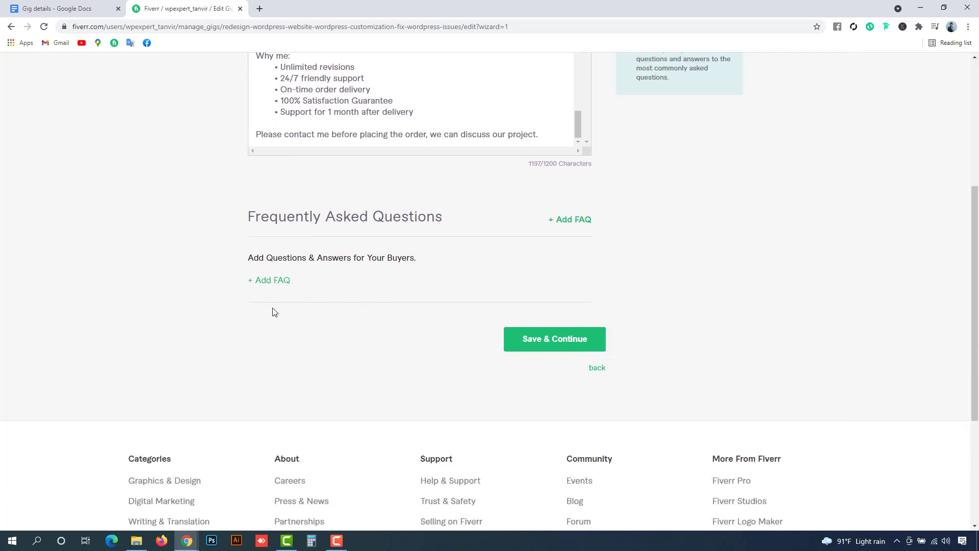
{"action": "left_click", "coordinate": [268, 281]}
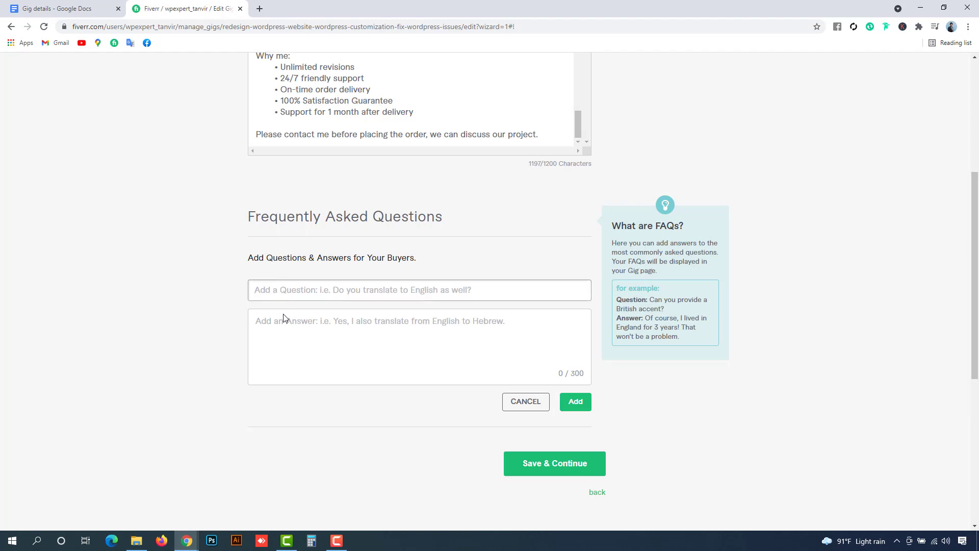
{"action": "left_click", "coordinate": [294, 322]}
{"action": "scroll", "coordinate": [298, 328], "scroll_direction": "up", "scroll_amount": 5}
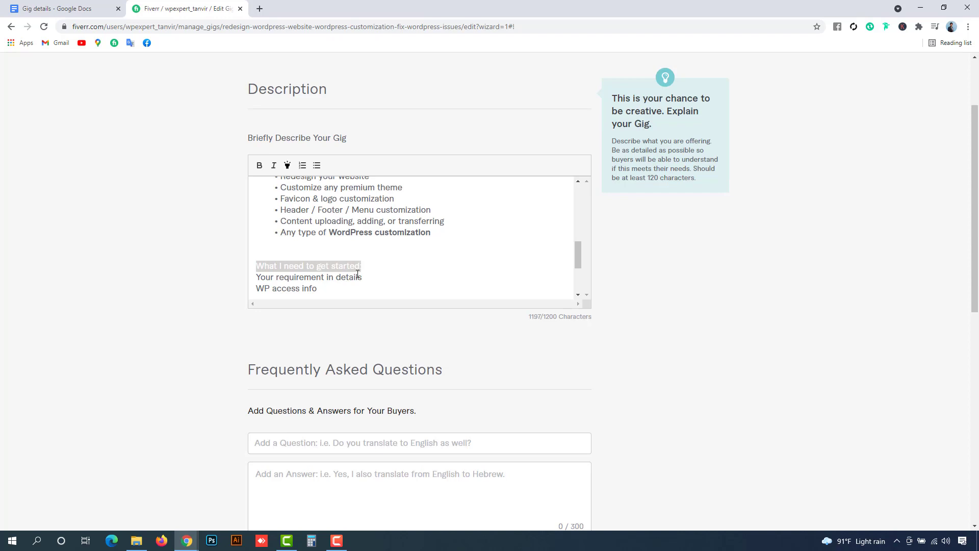
{"action": "left_click", "coordinate": [313, 442]}
{"action": "type", "text": "What I need to get started:"}
{"action": "scroll", "coordinate": [365, 390], "scroll_direction": "down", "scroll_amount": 3}
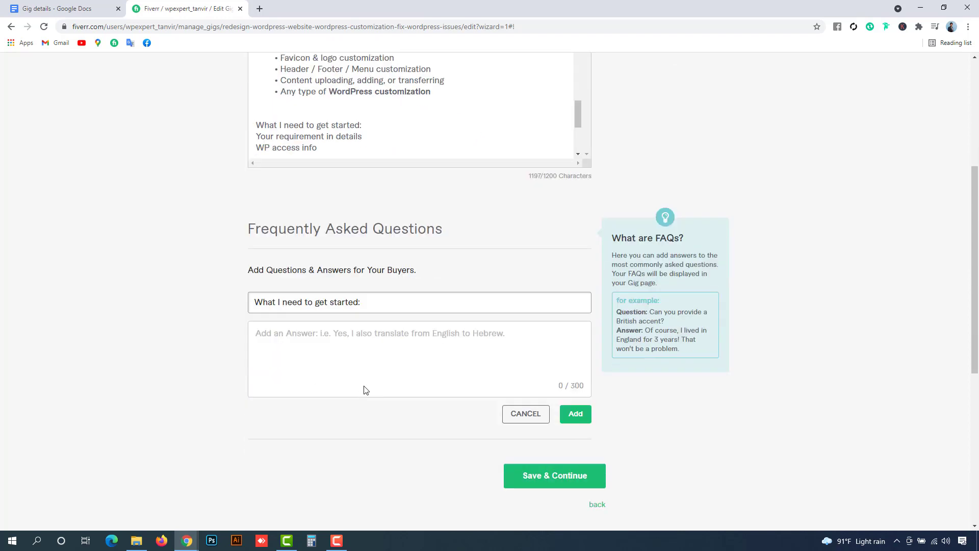
{"action": "type", "text": "?"}
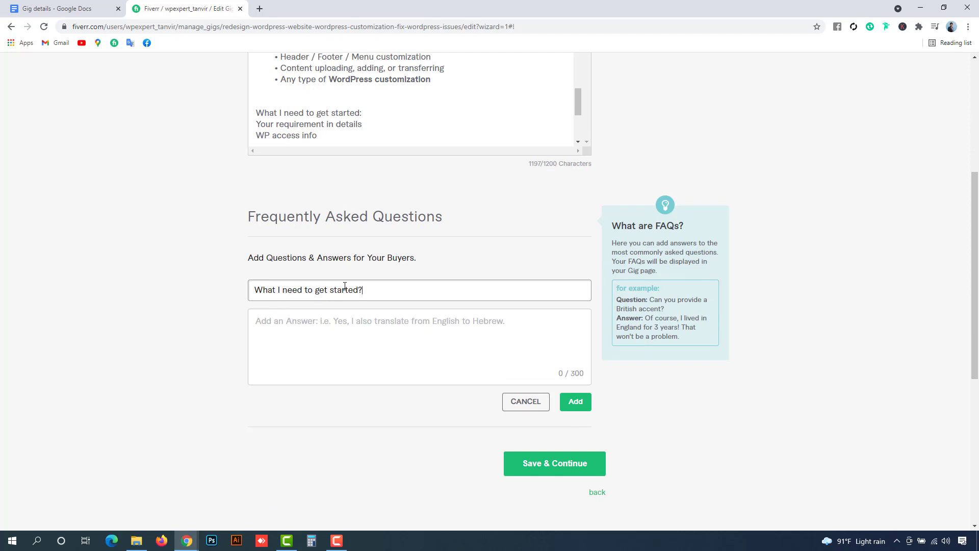
Step: Copy "Your requirement in details" and "WP access info" from the description into the FAQ answer
{"action": "left_click", "coordinate": [345, 181]}
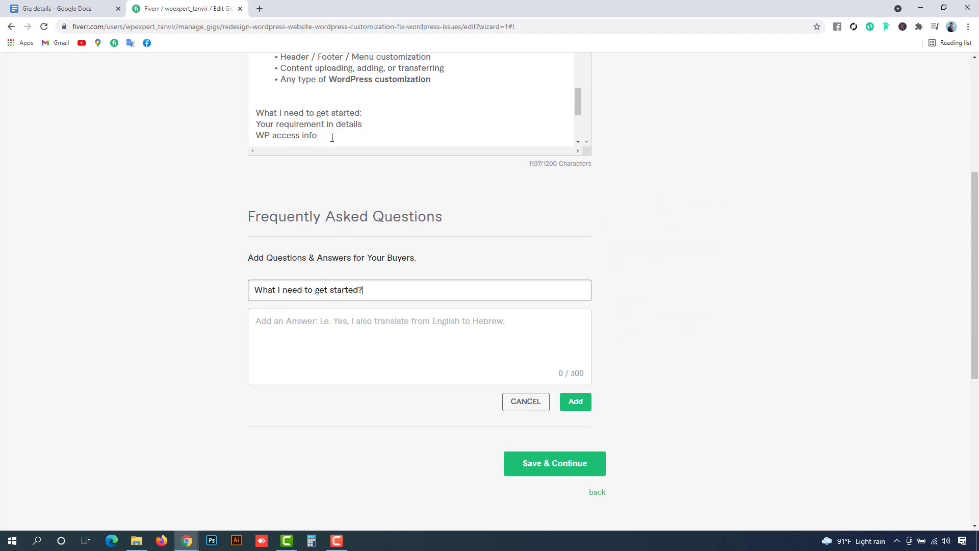
{"action": "left_click_drag", "start_coordinate": [333, 137], "coordinate": [272, 138]}
{"action": "mouse_move", "coordinate": [331, 120]}
{"action": "left_mouse_down"}
{"action": "mouse_move", "coordinate": [256, 111]}
{"action": "mouse_move", "coordinate": [276, 125]}
{"action": "mouse_move", "coordinate": [326, 125]}
{"action": "left_mouse_up"}
{"action": "key", "text": "ctrl+c"}
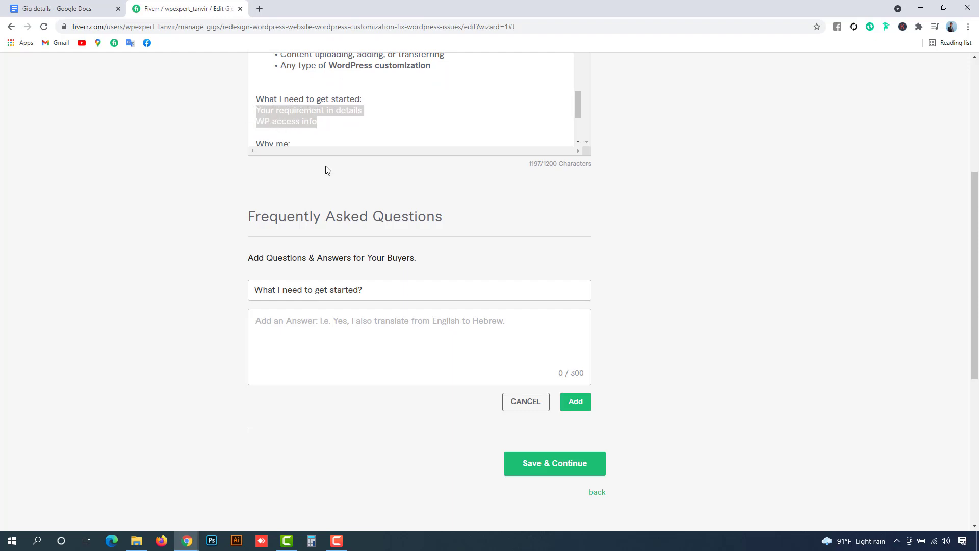
{"action": "left_click", "coordinate": [324, 339]}
{"action": "key", "text": "ctrl+v"}
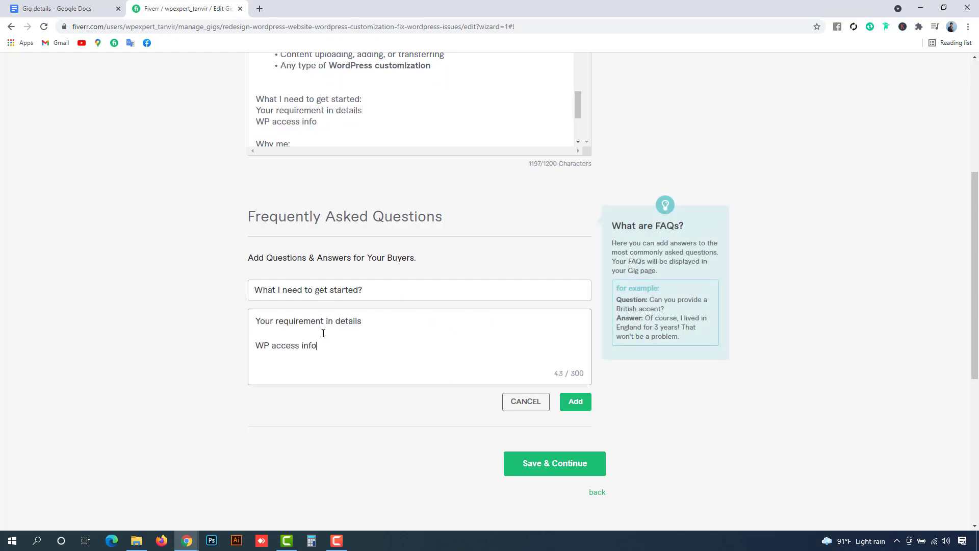
Step: Format the FAQ answer as two numbered lines, "1. Your requirement in details." and "2. WP access info.", without the blank line between them
{"action": "left_click", "coordinate": [267, 338]}
{"action": "key", "text": "BackSpace"}
{"action": "type", "text": "."}
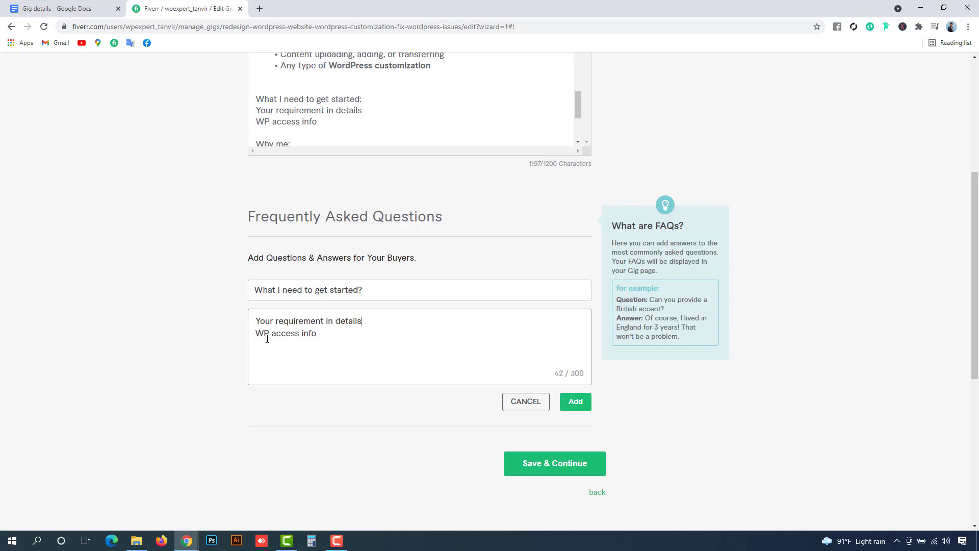
{"action": "key", "text": "Down"}
{"action": "type", "text": "."}
{"action": "left_click", "coordinate": [256, 321]}
{"action": "type", "text": "1"}
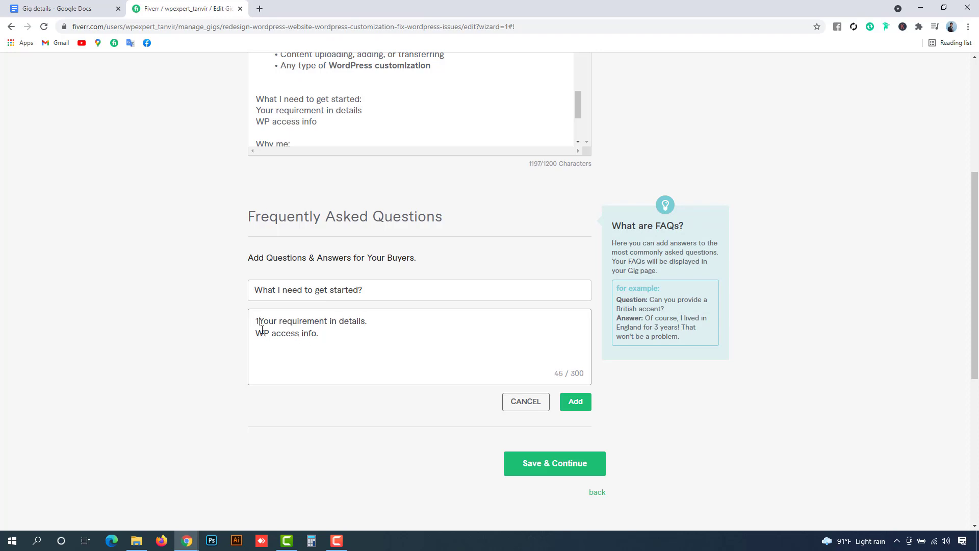
{"action": "type", "text": "."}
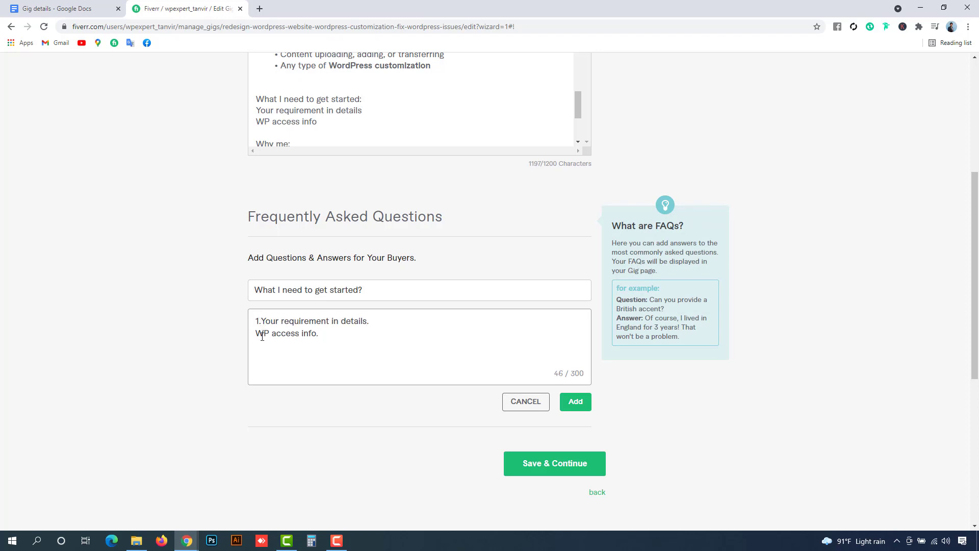
{"action": "left_click", "coordinate": [256, 333]}
{"action": "type", "text": "2."}
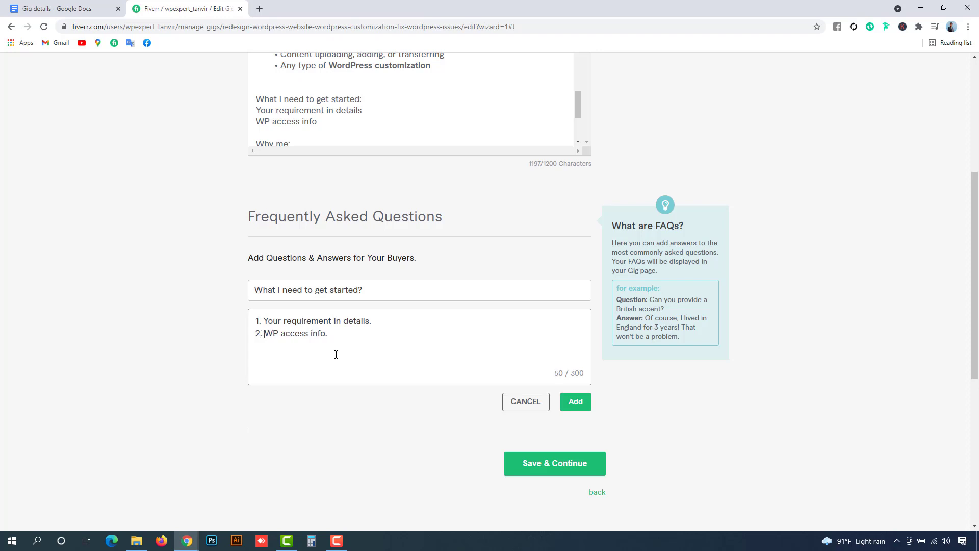
Step: Turn "Your requirement in details" and "WP access info" in the gig description into a numbered list
{"action": "scroll", "coordinate": [399, 128], "scroll_direction": "up", "scroll_amount": 1}
{"action": "scroll", "coordinate": [399, 128], "scroll_direction": "down", "scroll_amount": 3}
{"action": "scroll", "coordinate": [388, 123], "scroll_direction": "up", "scroll_amount": 2}
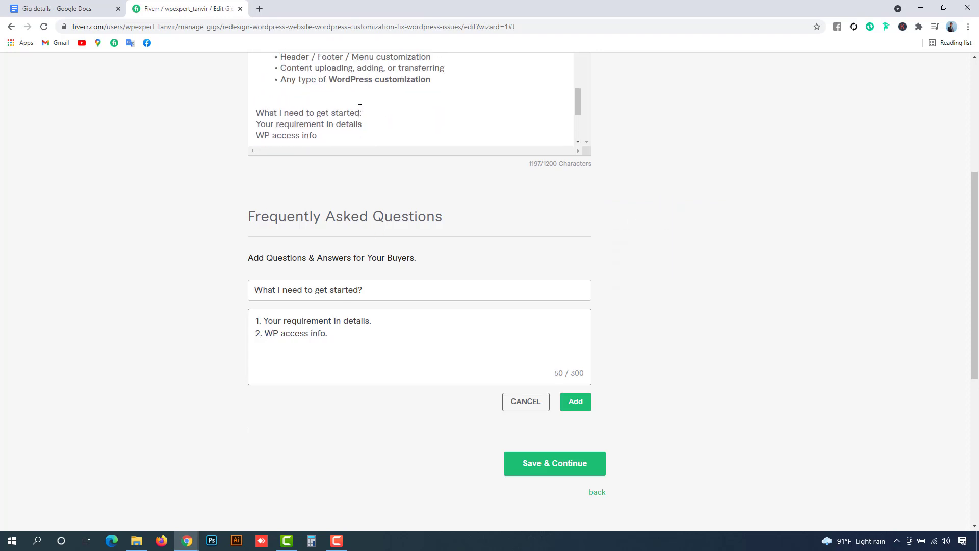
{"action": "left_click_drag", "start_coordinate": [334, 135], "coordinate": [257, 124]}
{"action": "scroll", "coordinate": [309, 132], "scroll_direction": "up", "scroll_amount": 2}
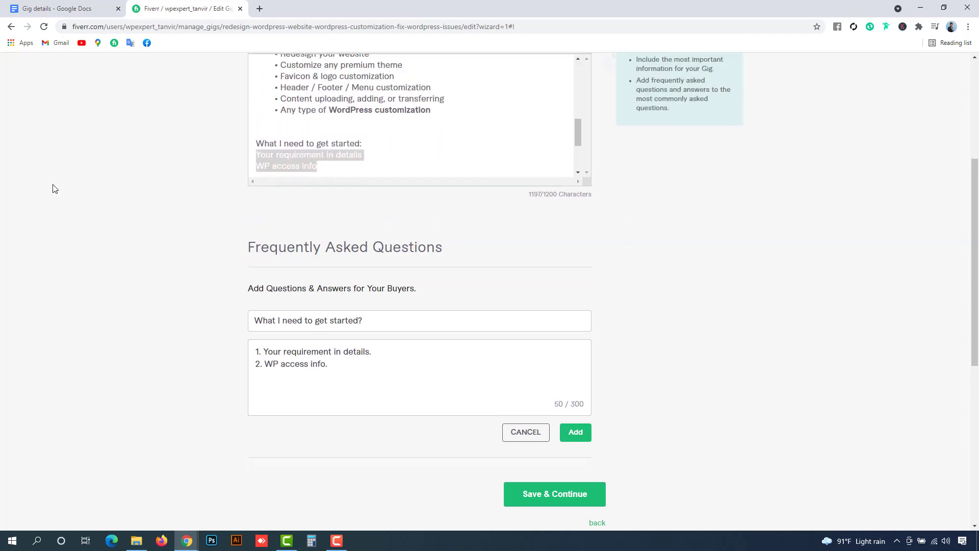
{"action": "left_click", "coordinate": [304, 117]}
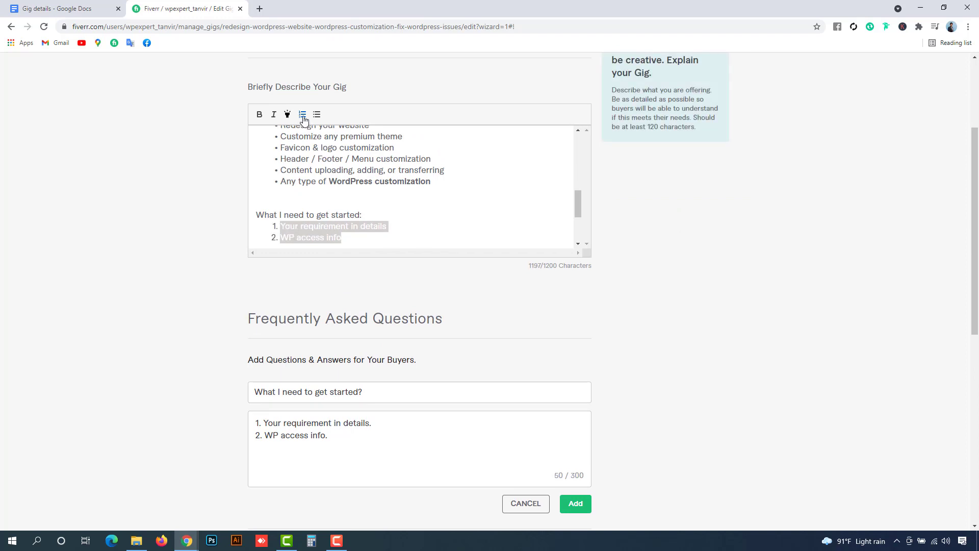
{"action": "left_click", "coordinate": [352, 231]}
{"action": "scroll", "coordinate": [326, 230], "scroll_direction": "down", "scroll_amount": 3}
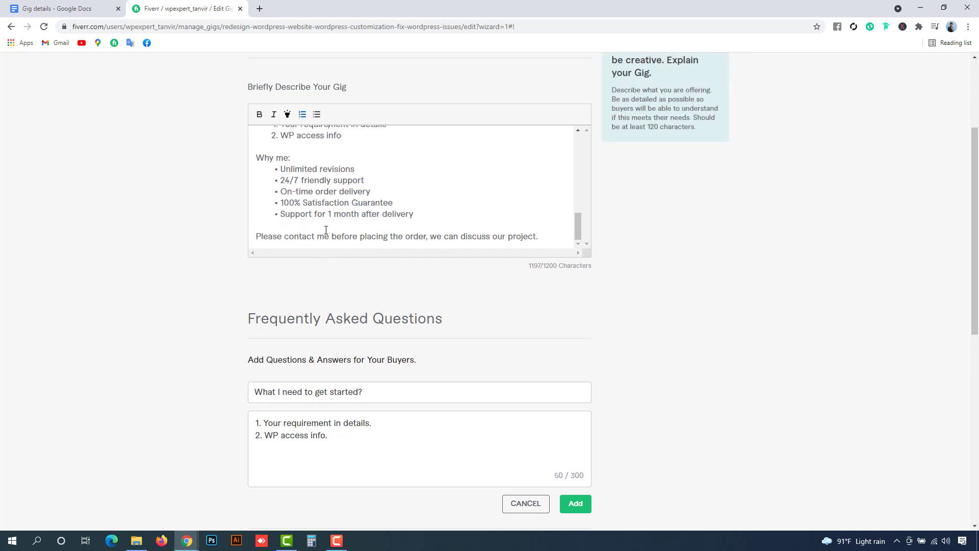
Step: Make the description headings "Here are the services you will get from me:", "What I need to get started:" and "Why me:" bold
{"action": "scroll", "coordinate": [326, 230], "scroll_direction": "up", "scroll_amount": 6}
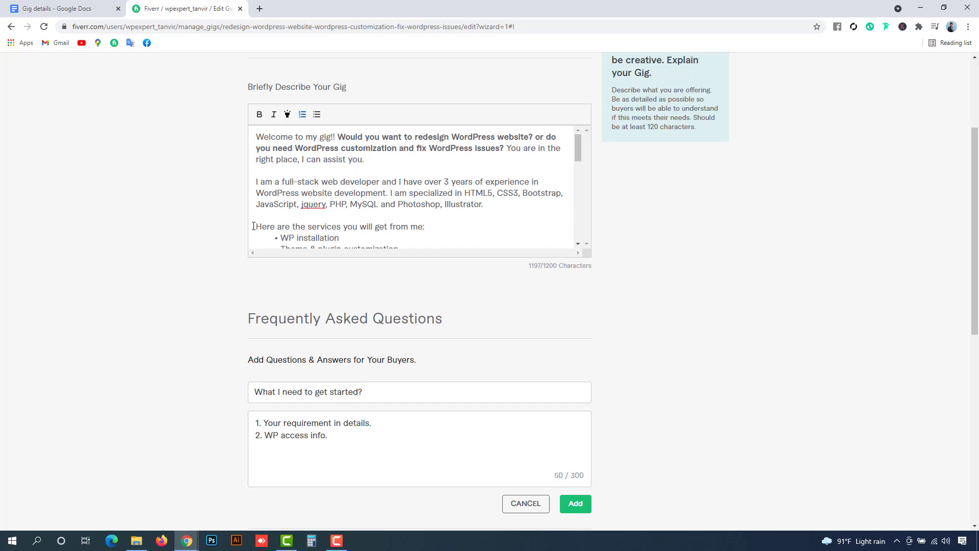
{"action": "left_click_drag", "start_coordinate": [256, 226], "coordinate": [430, 222]}
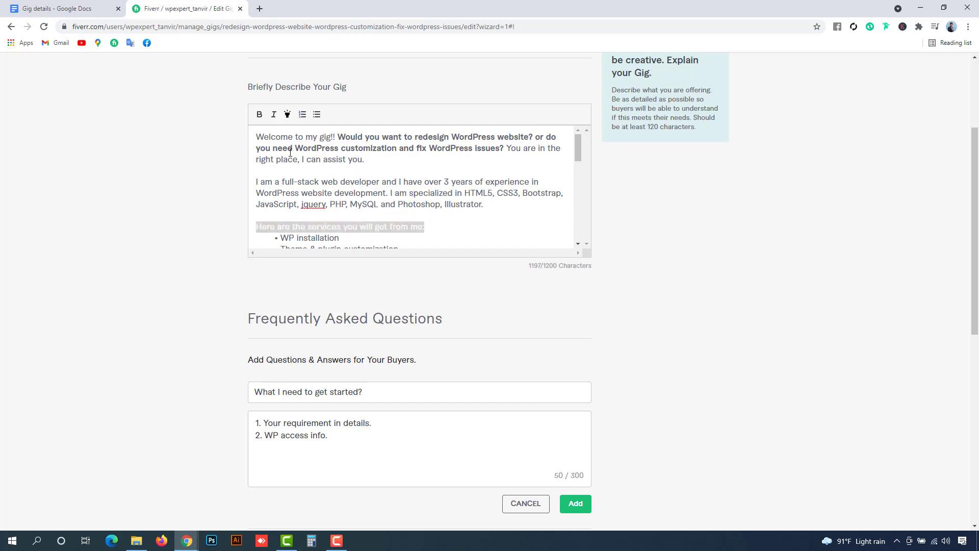
{"action": "left_click", "coordinate": [259, 114]}
{"action": "scroll", "coordinate": [304, 187], "scroll_direction": "down", "scroll_amount": 8}
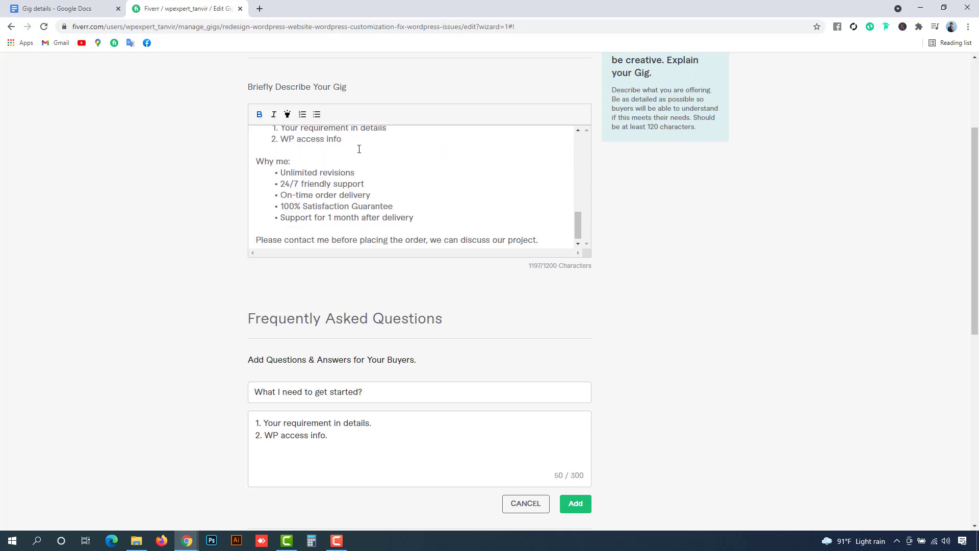
{"action": "scroll", "coordinate": [359, 148], "scroll_direction": "up", "scroll_amount": 1}
{"action": "left_click_drag", "start_coordinate": [362, 168], "coordinate": [256, 168]}
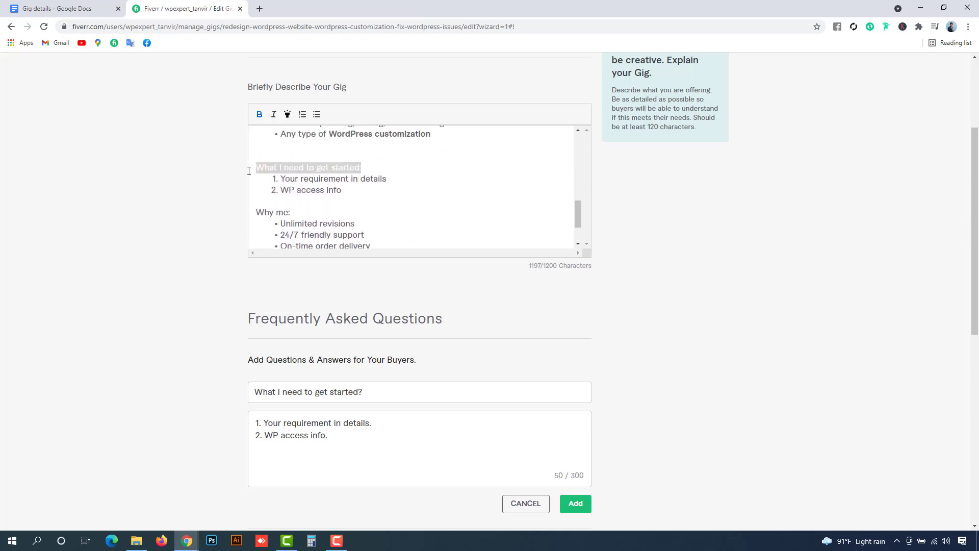
{"action": "left_click", "coordinate": [259, 114]}
{"action": "left_click_drag", "start_coordinate": [292, 214], "coordinate": [256, 212]}
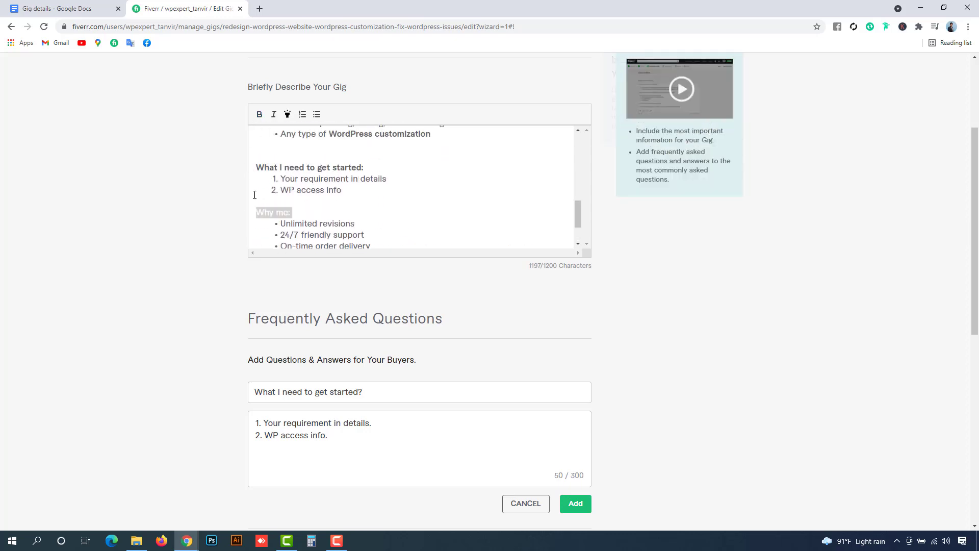
{"action": "left_click", "coordinate": [259, 117]}
Step: Review the formatted description, add the prepared FAQ entry to the gig, and save to continue to Requirements
{"action": "scroll", "coordinate": [338, 214], "scroll_direction": "up", "scroll_amount": 2}
{"action": "scroll", "coordinate": [337, 214], "scroll_direction": "up", "scroll_amount": 2}
{"action": "left_click", "coordinate": [365, 207]}
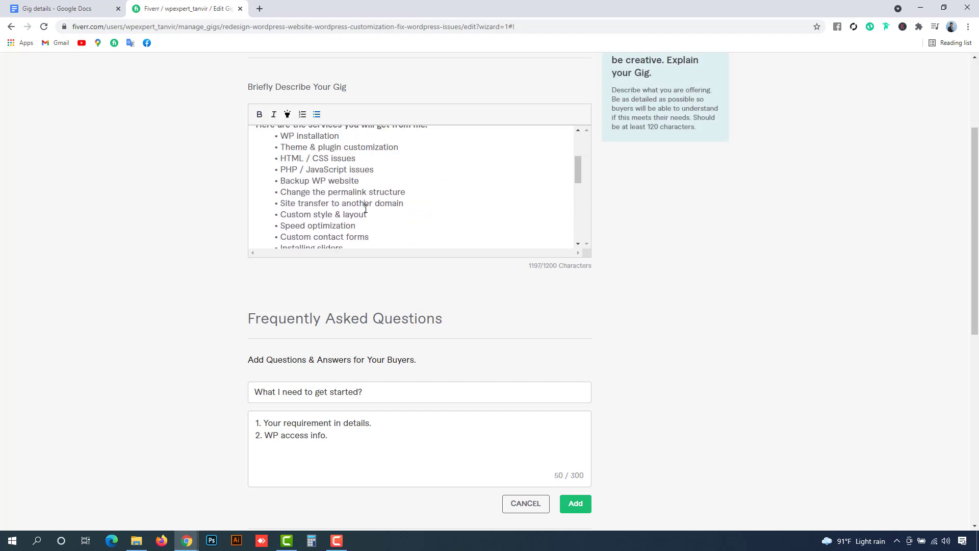
{"action": "scroll", "coordinate": [365, 209], "scroll_direction": "up", "scroll_amount": 2}
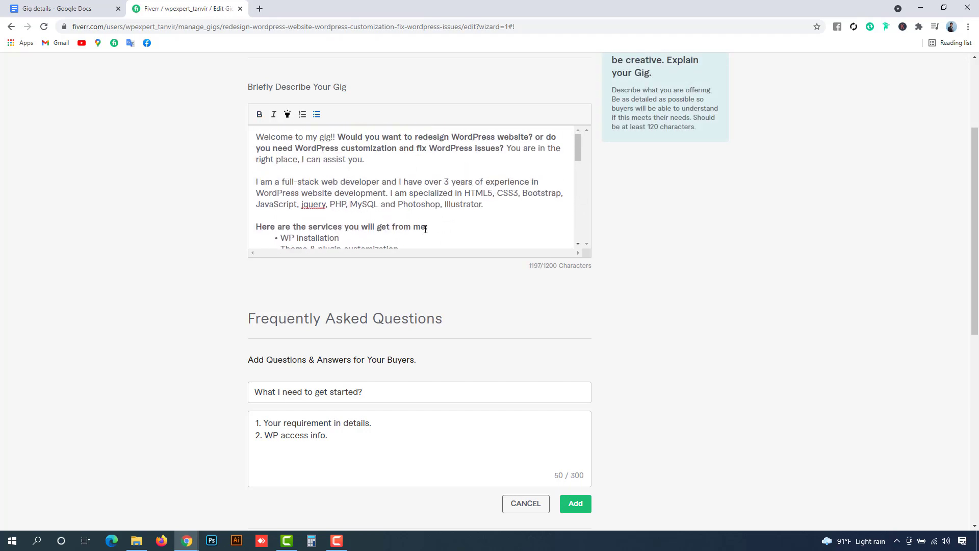
{"action": "scroll", "coordinate": [425, 229], "scroll_direction": "down", "scroll_amount": 10}
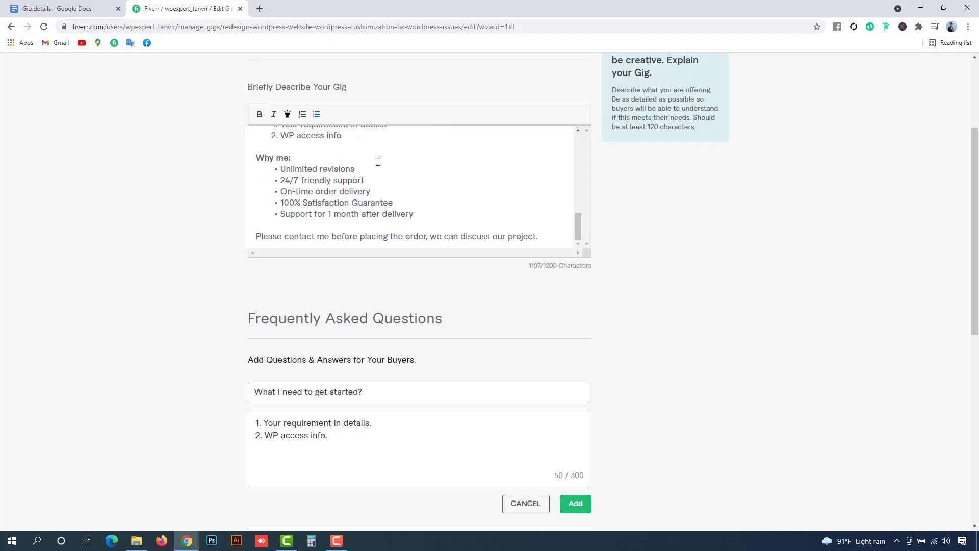
{"action": "scroll", "coordinate": [378, 162], "scroll_direction": "up", "scroll_amount": 10}
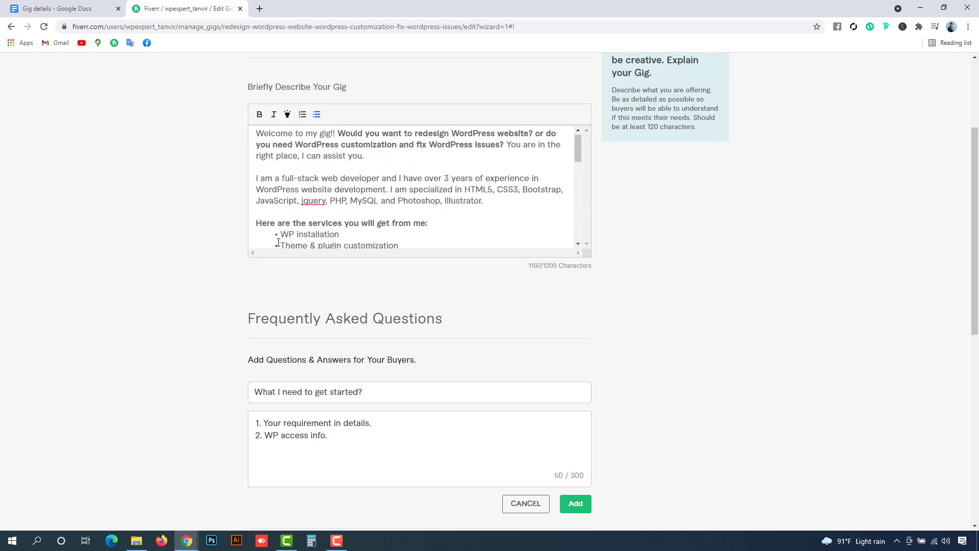
{"action": "scroll", "coordinate": [396, 242], "scroll_direction": "down", "scroll_amount": 3}
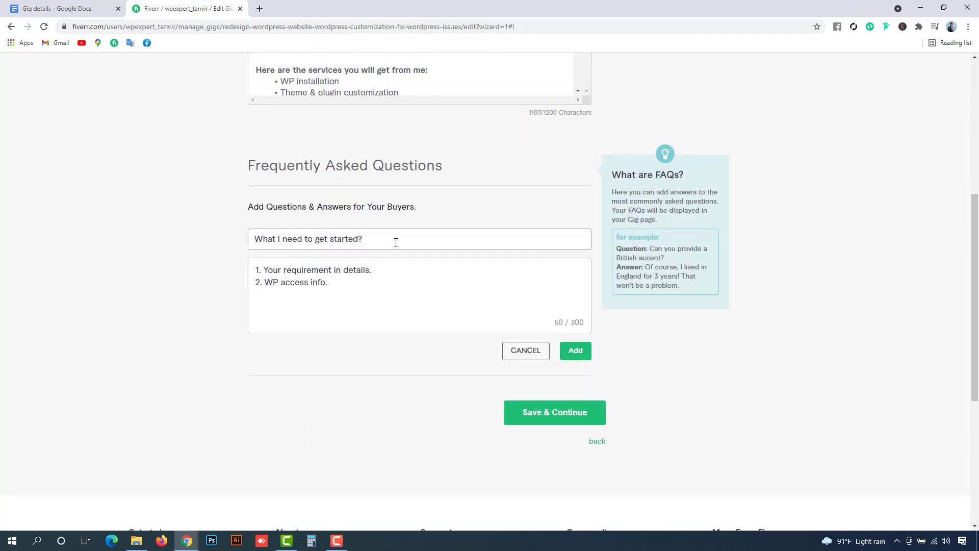
{"action": "left_click", "coordinate": [575, 351]}
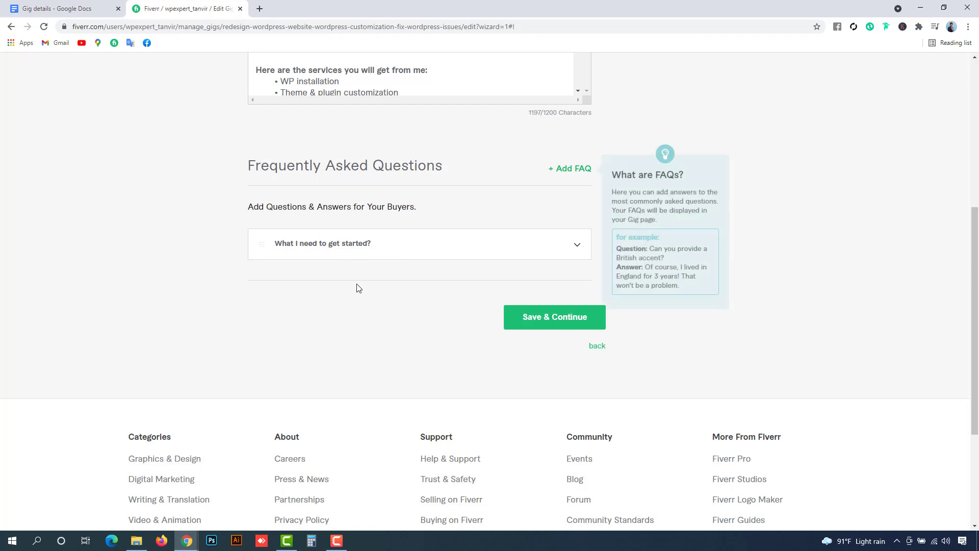
{"action": "left_click", "coordinate": [542, 322]}
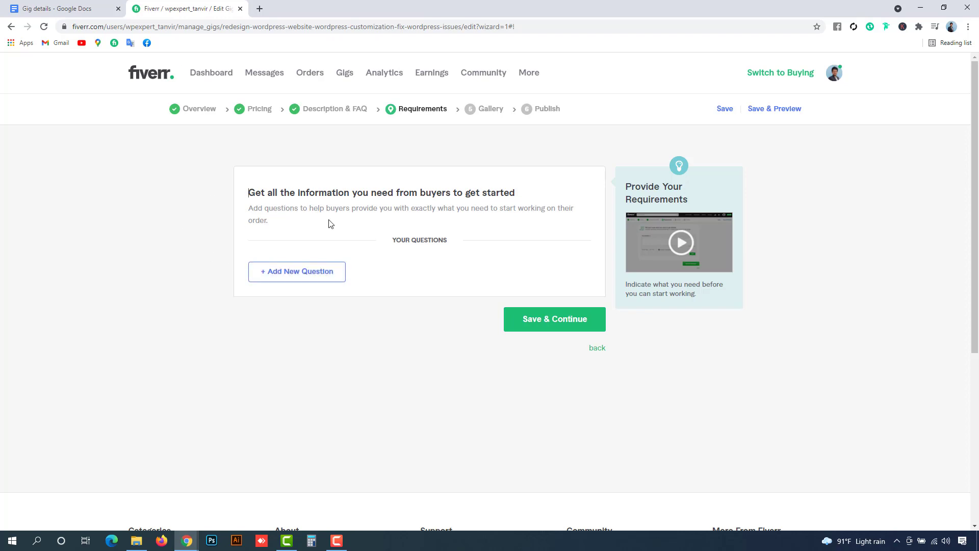
Step: Switch to the Google Docs gig notes and copy "I need your whole instructions in a doc file with WordPress access info."
{"action": "left_click", "coordinate": [66, 5]}
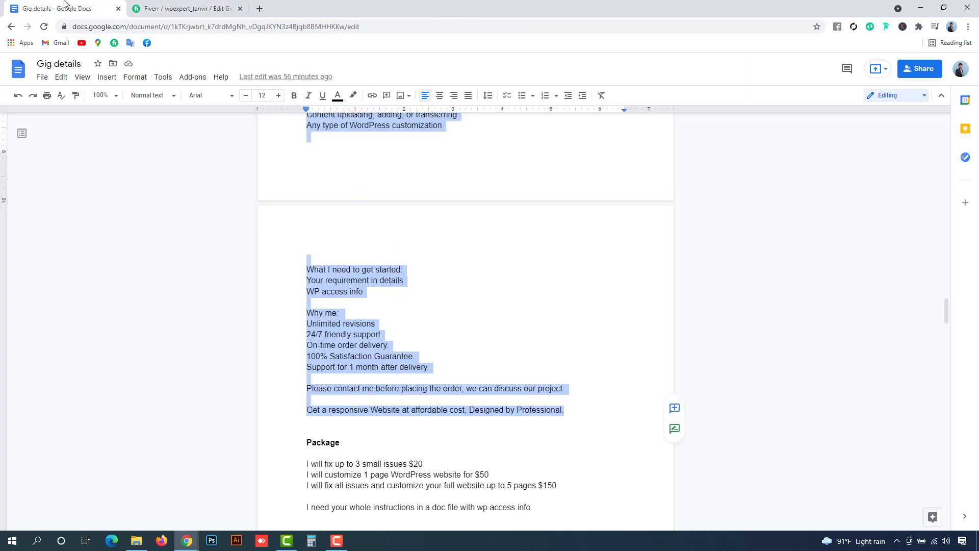
{"action": "scroll", "coordinate": [438, 357], "scroll_direction": "down", "scroll_amount": 5}
{"action": "triple_click", "coordinate": [538, 255]}
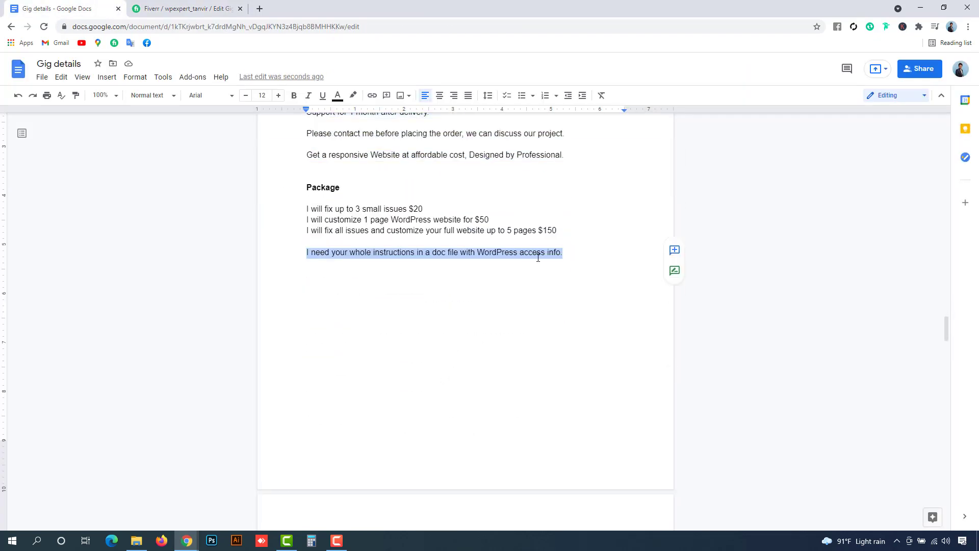
{"action": "right_click", "coordinate": [508, 257]}
{"action": "left_click", "coordinate": [533, 259]}
Step: Back in the Fiverr gig, add the copied sentence as a required free-text question and save to continue to Gallery
{"action": "left_click", "coordinate": [188, 8]}
{"action": "left_click", "coordinate": [297, 274]}
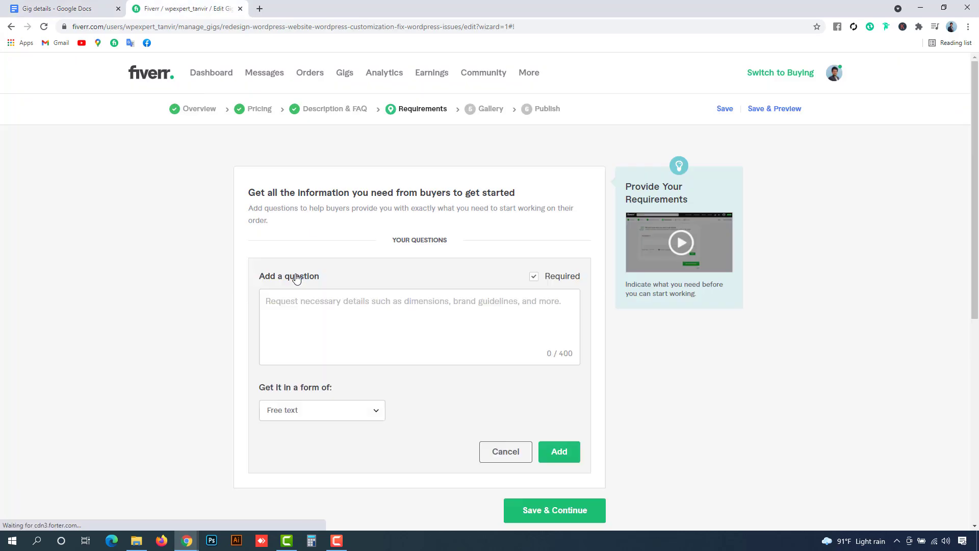
{"action": "left_click", "coordinate": [348, 315]}
{"action": "key", "text": "ctrl+v"}
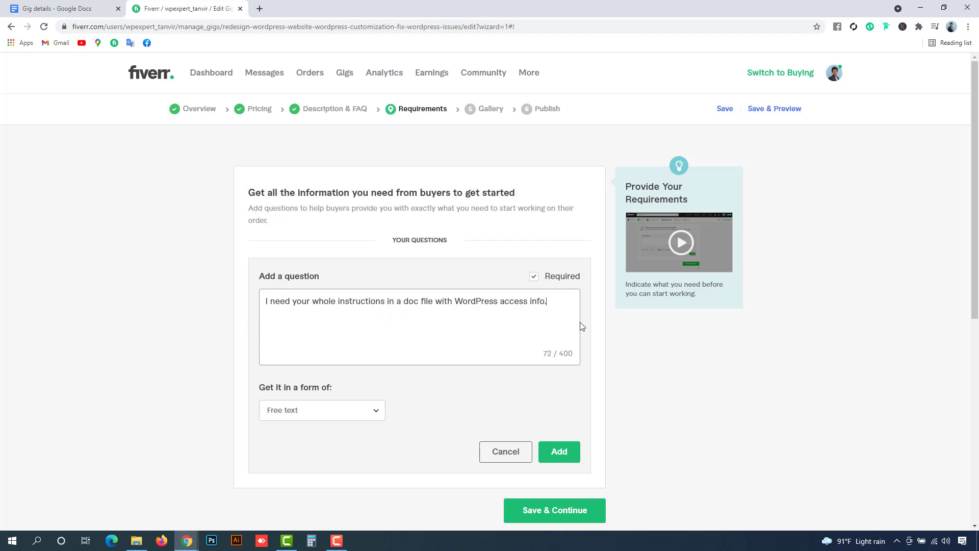
{"action": "left_click", "coordinate": [561, 453]}
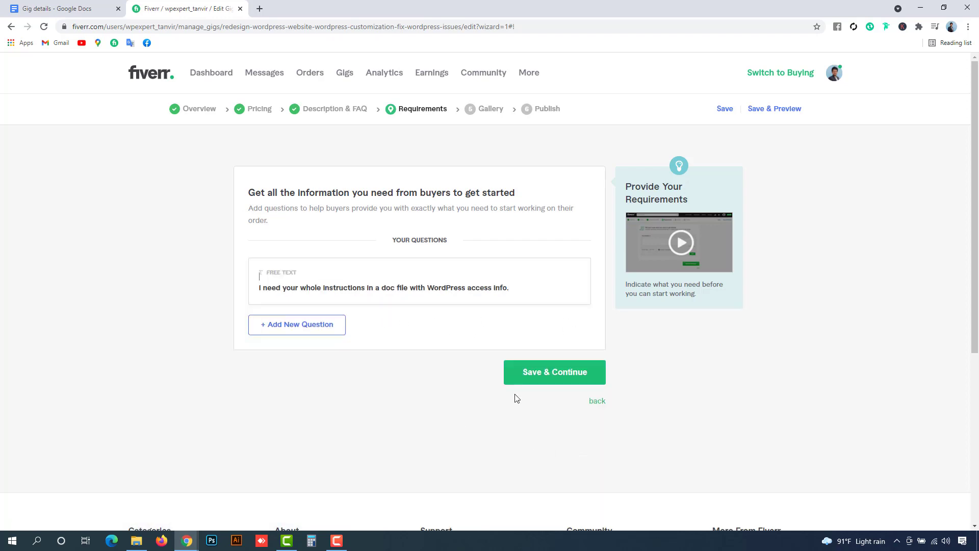
{"action": "left_click", "coordinate": [566, 380]}
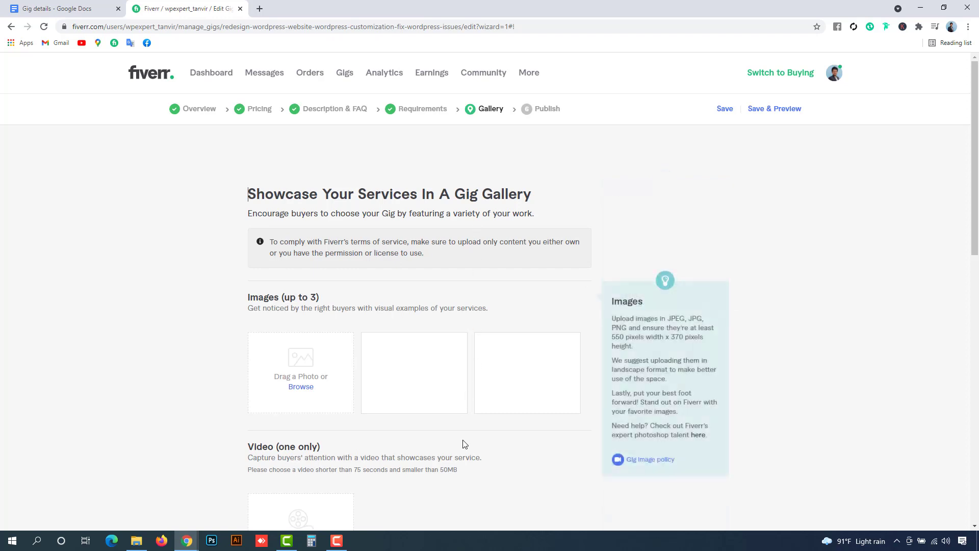
Step: Upload the "WordPress Customization" picture as the first gig gallery image
{"action": "scroll", "coordinate": [461, 443], "scroll_direction": "down", "scroll_amount": 3}
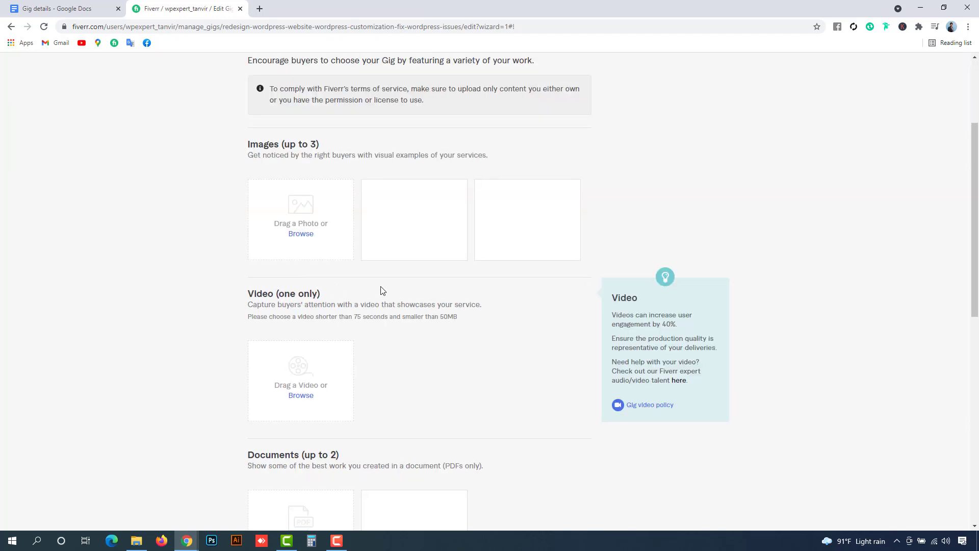
{"action": "scroll", "coordinate": [306, 214], "scroll_direction": "down", "scroll_amount": 2}
{"action": "scroll", "coordinate": [282, 120], "scroll_direction": "up", "scroll_amount": 1}
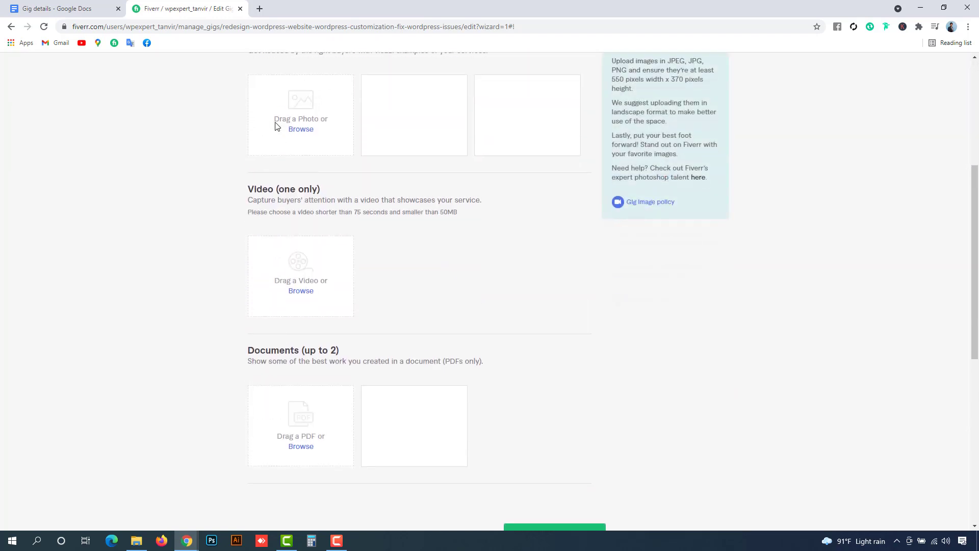
{"action": "scroll", "coordinate": [359, 262], "scroll_direction": "down", "scroll_amount": 3}
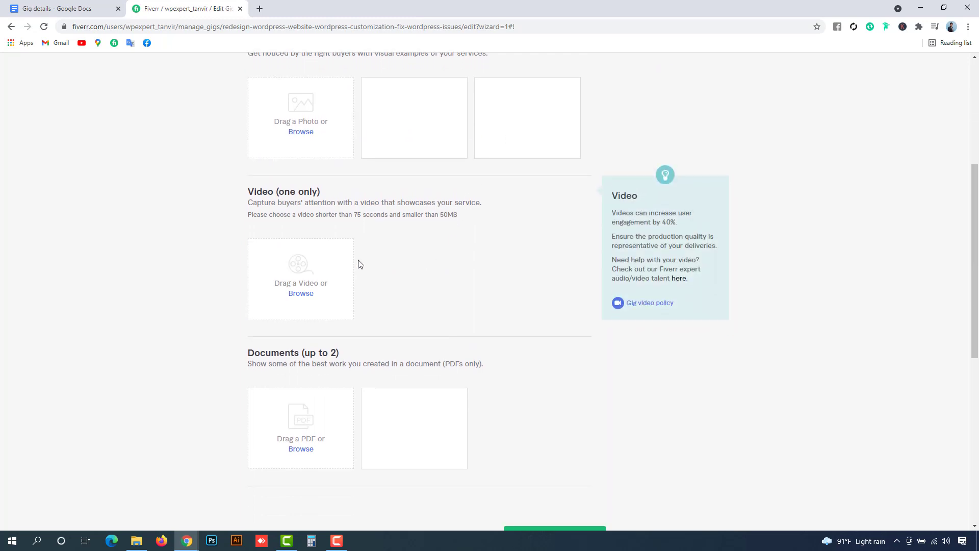
{"action": "scroll", "coordinate": [326, 197], "scroll_direction": "down", "scroll_amount": 1}
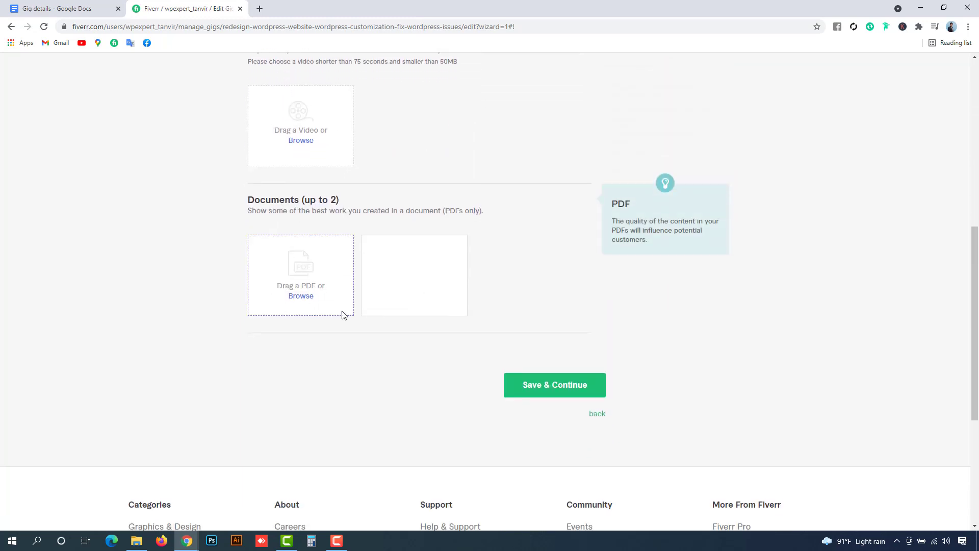
{"action": "scroll", "coordinate": [357, 315], "scroll_direction": "up", "scroll_amount": 5}
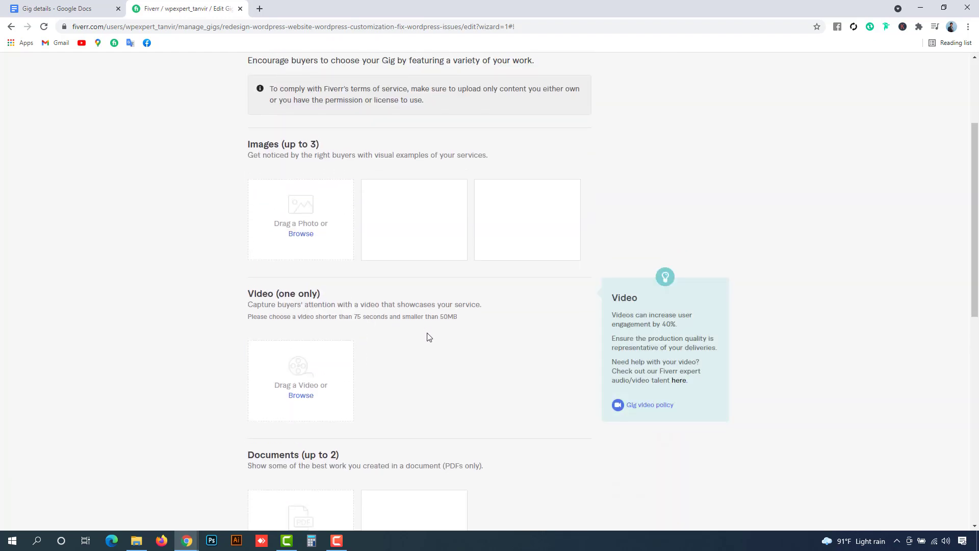
{"action": "left_click", "coordinate": [305, 235]}
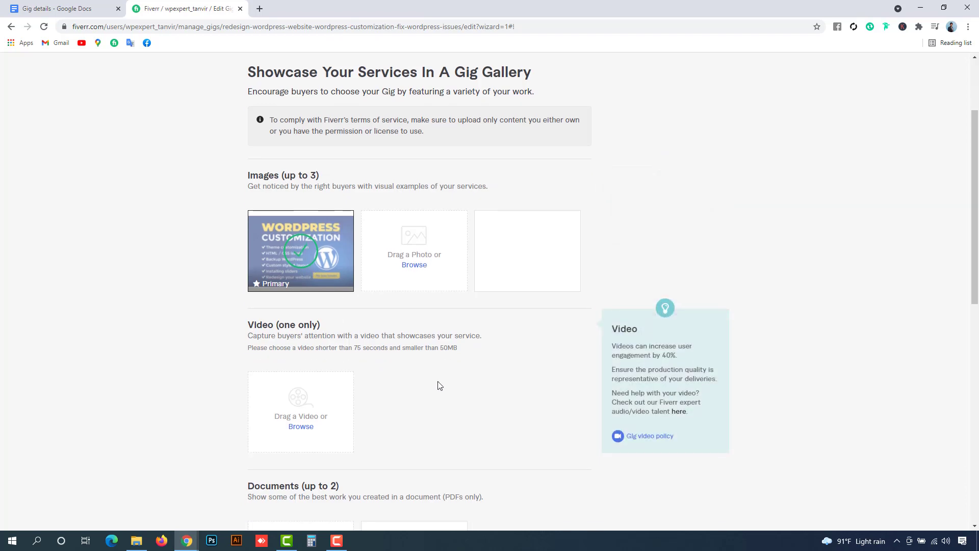
Step: Save the gallery with only the image uploaded and continue to the Publish stage
{"action": "scroll", "coordinate": [437, 384], "scroll_direction": "down", "scroll_amount": 5}
{"action": "scroll", "coordinate": [444, 451], "scroll_direction": "up", "scroll_amount": 4}
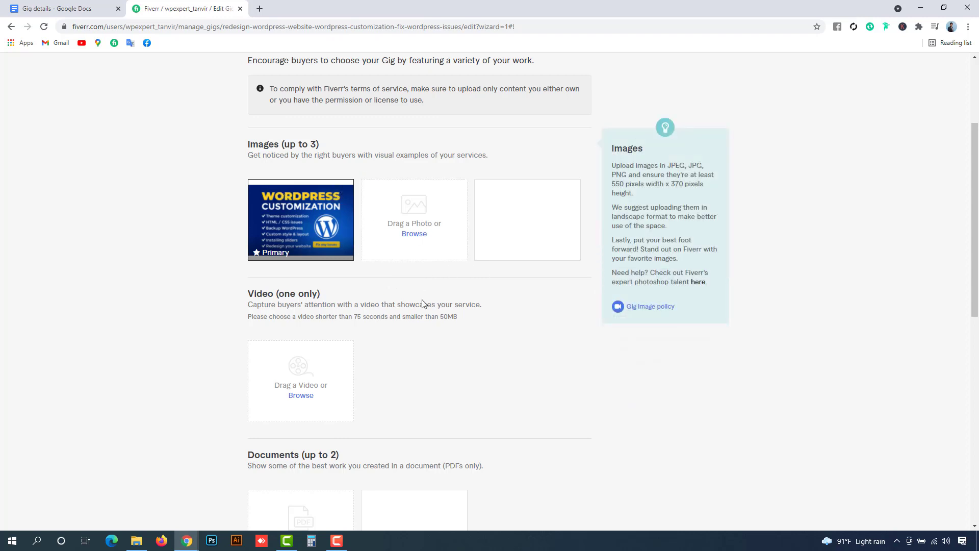
{"action": "scroll", "coordinate": [476, 382], "scroll_direction": "down", "scroll_amount": 7}
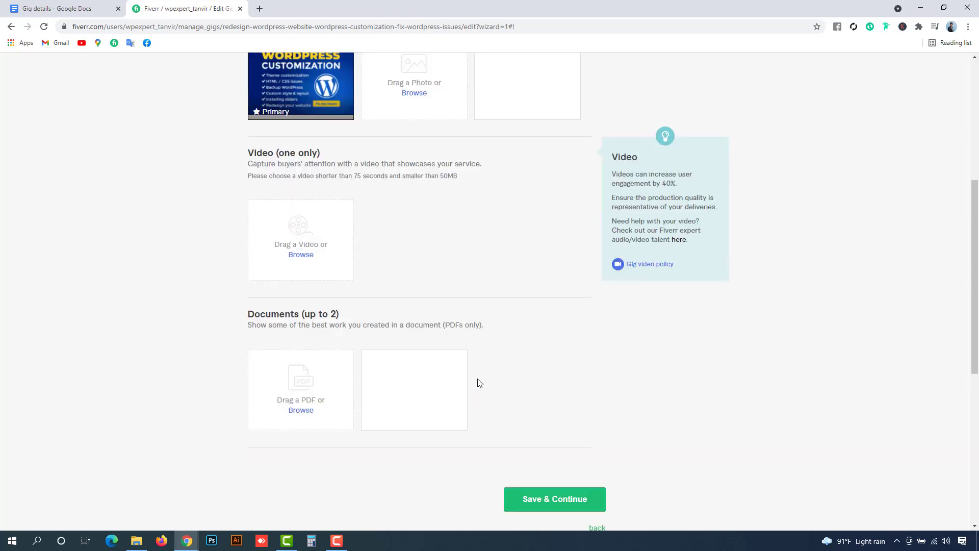
{"action": "left_click", "coordinate": [540, 287]}
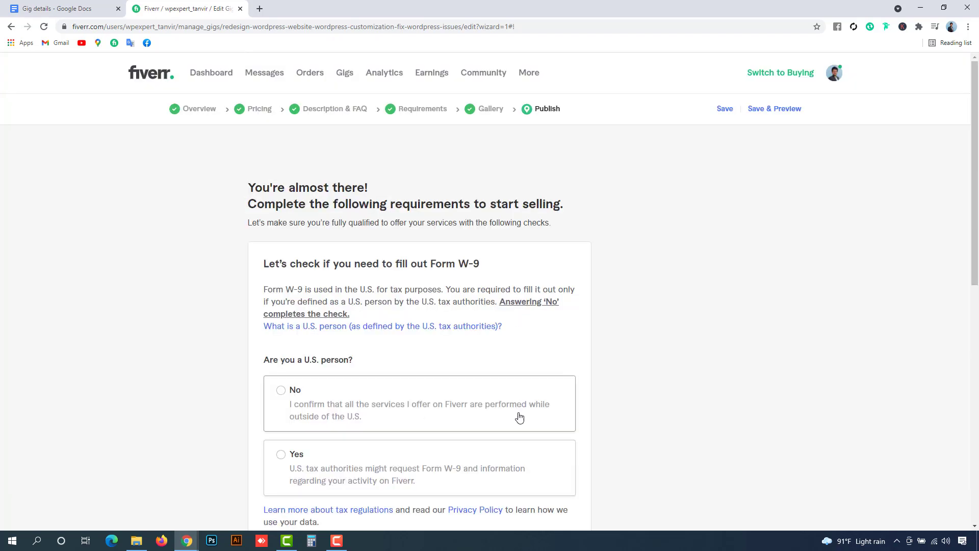
Step: Declare not being a U.S. person in the Form W-9 check, save the answer and dismiss the confirmation
{"action": "scroll", "coordinate": [295, 209], "scroll_direction": "down", "scroll_amount": 2}
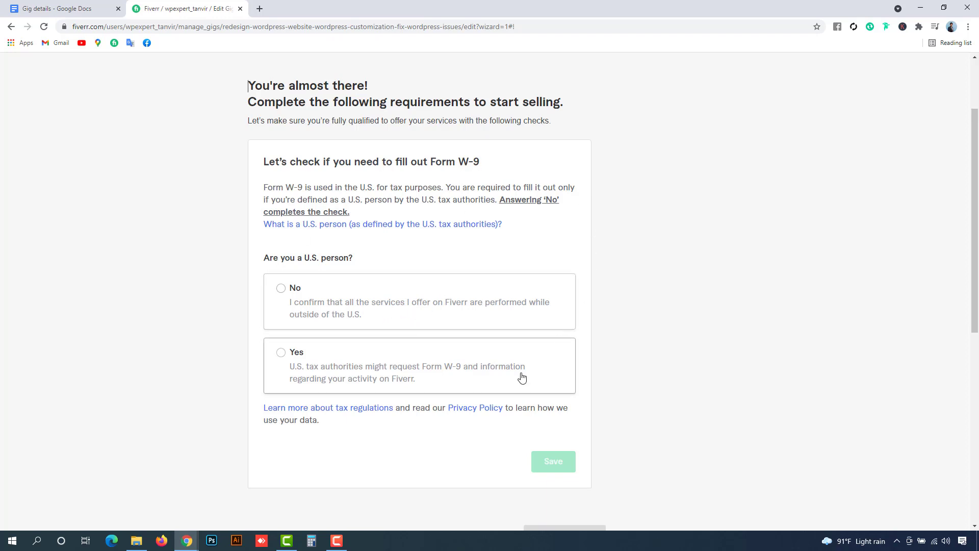
{"action": "scroll", "coordinate": [490, 407], "scroll_direction": "down", "scroll_amount": 1}
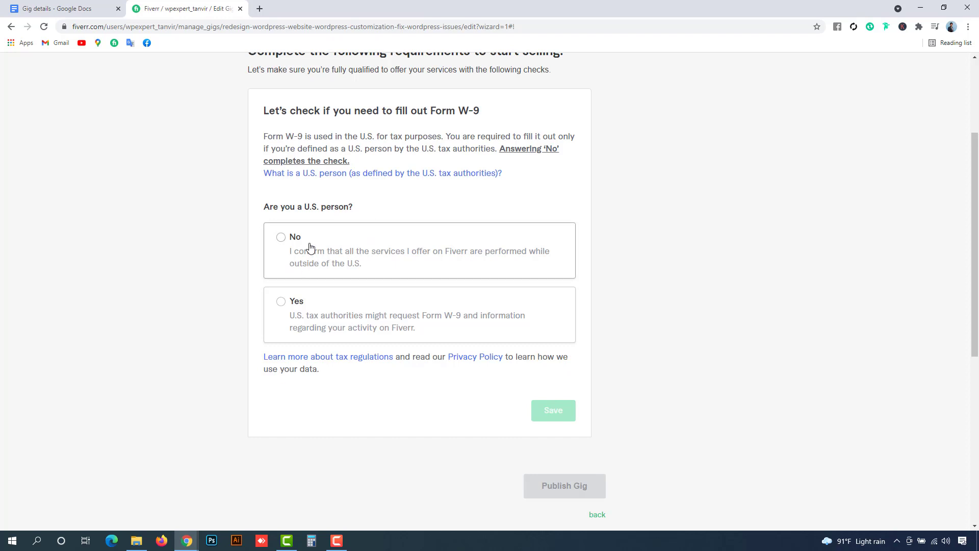
{"action": "left_click", "coordinate": [280, 238]}
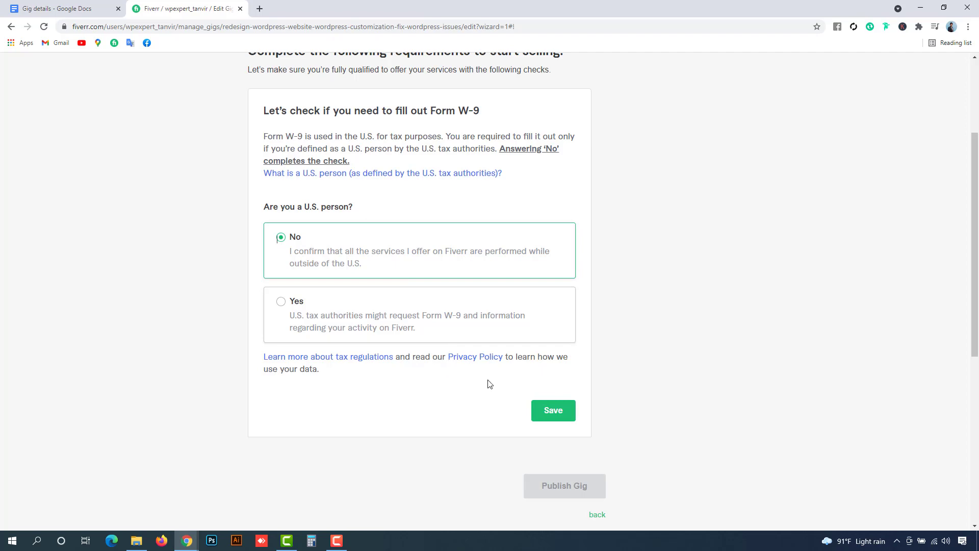
{"action": "left_click", "coordinate": [553, 413]}
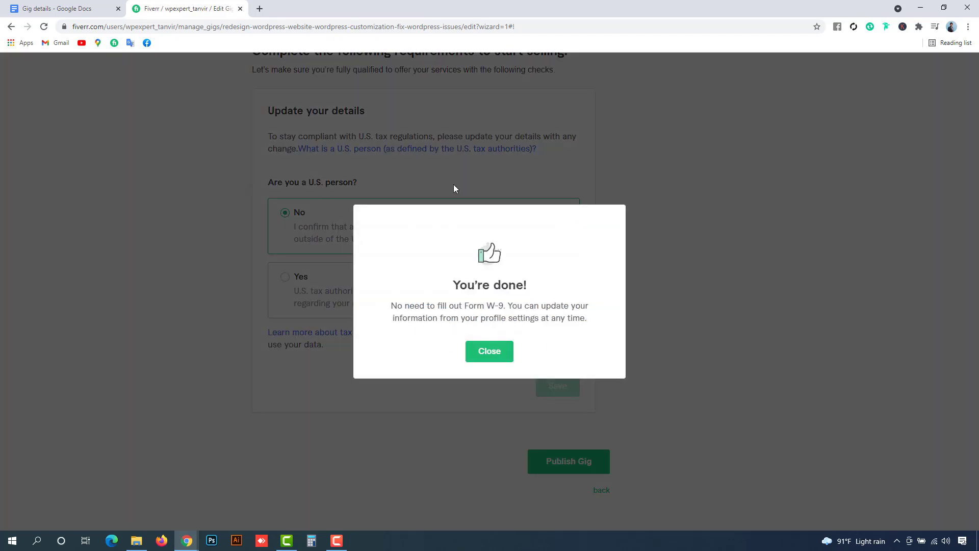
{"action": "left_click", "coordinate": [499, 354]}
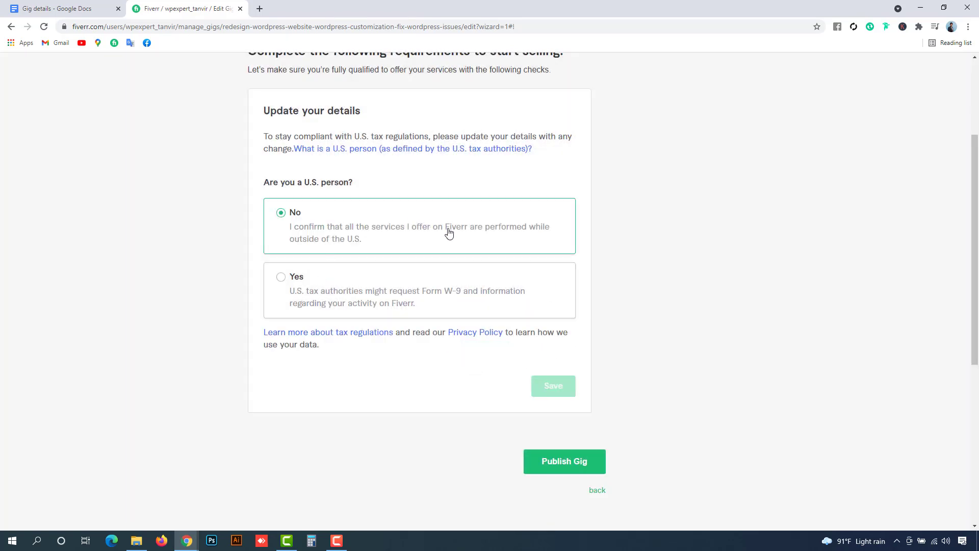
Step: Publish the WordPress gig and finish the gig creation wizard
{"action": "scroll", "coordinate": [429, 343], "scroll_direction": "up", "scroll_amount": 2}
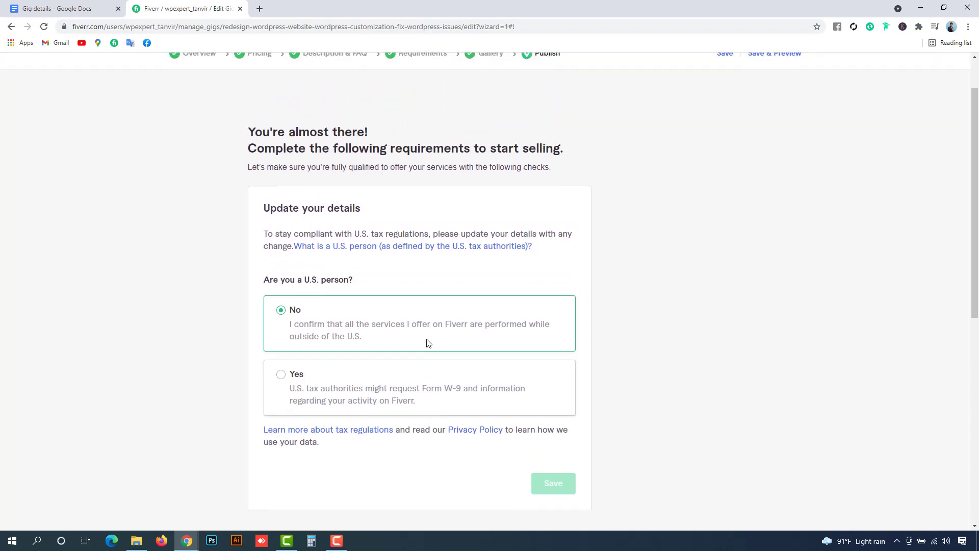
{"action": "scroll", "coordinate": [507, 404], "scroll_direction": "down", "scroll_amount": 3}
{"action": "left_click", "coordinate": [586, 423]}
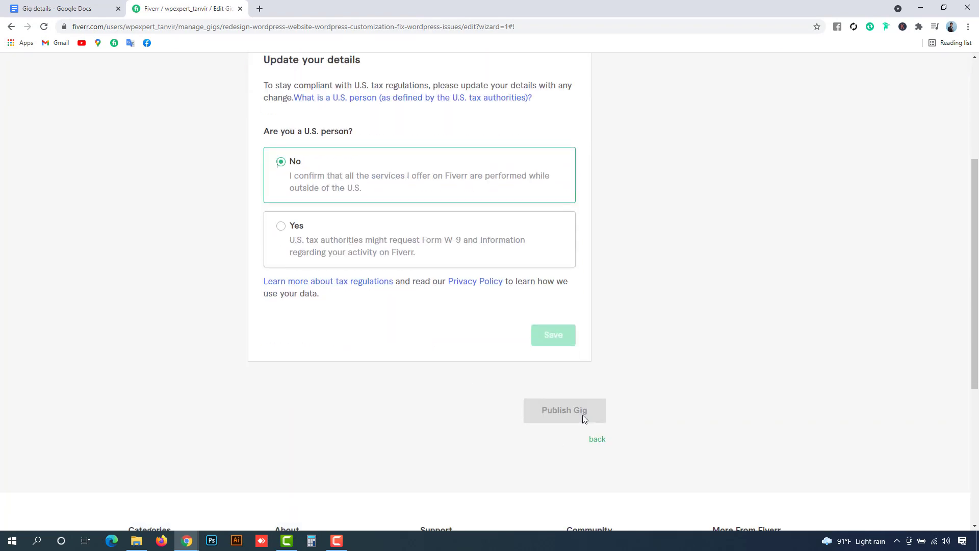
{"action": "scroll", "coordinate": [543, 260], "scroll_direction": "down", "scroll_amount": 4}
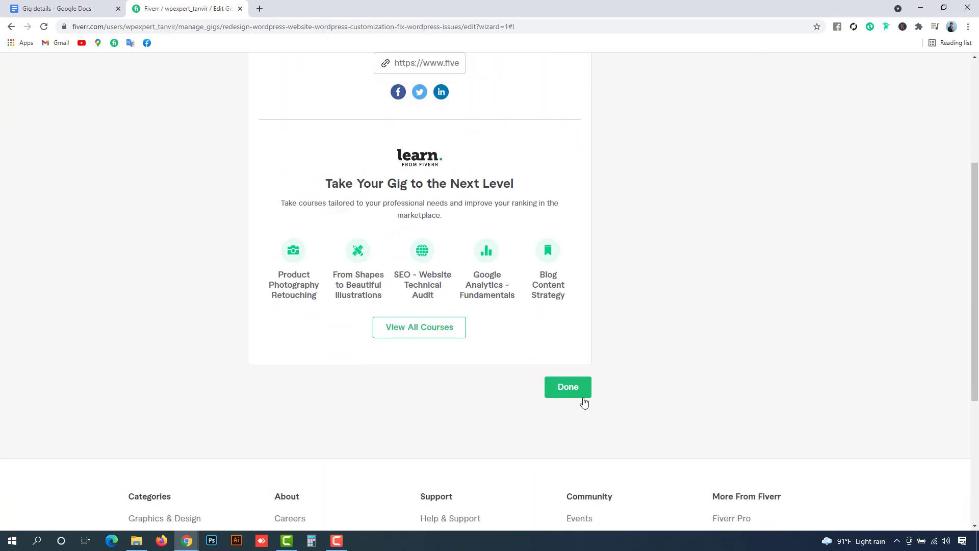
{"action": "left_click", "coordinate": [582, 390]}
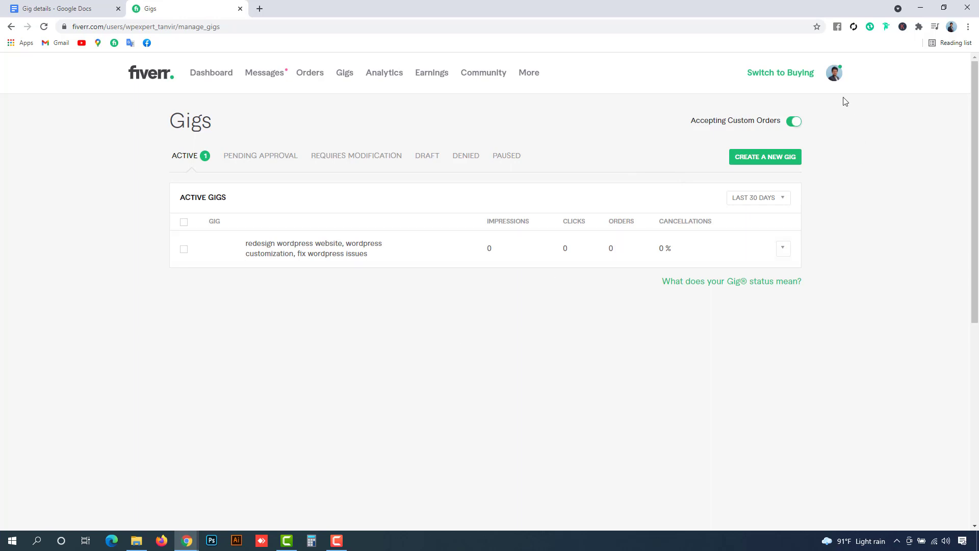
Step: Go to the seller profile and open the published WordPress redesign gig from the active gigs
{"action": "left_click", "coordinate": [834, 72]}
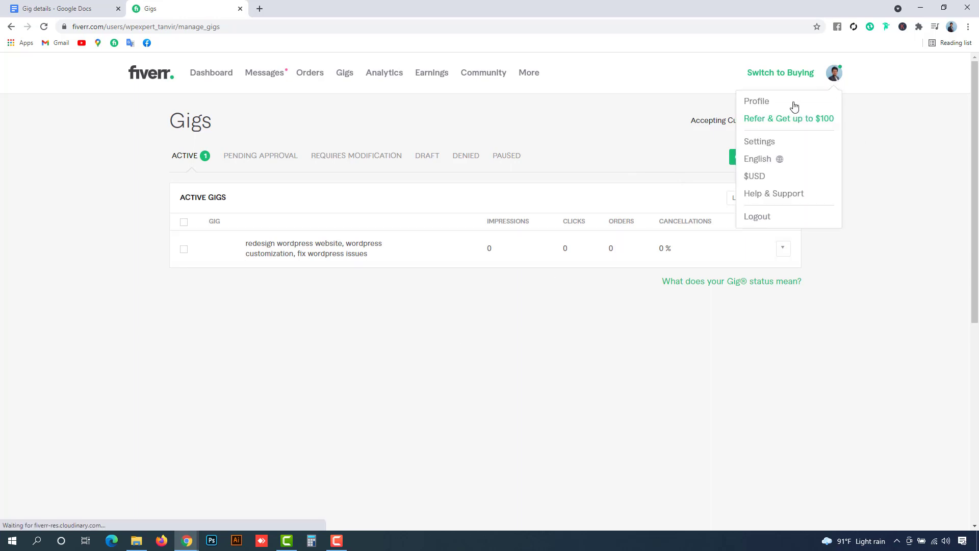
{"action": "left_click", "coordinate": [758, 105]}
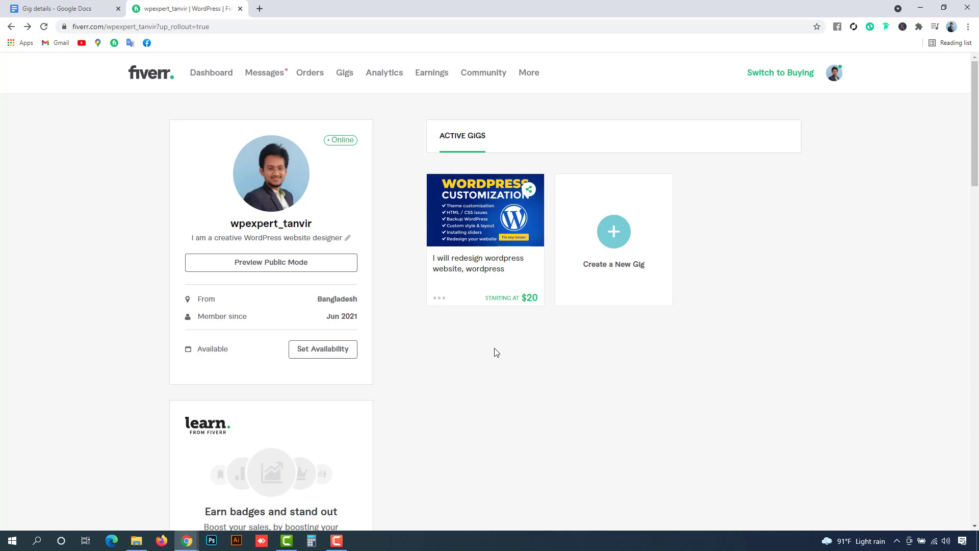
{"action": "left_click", "coordinate": [487, 263]}
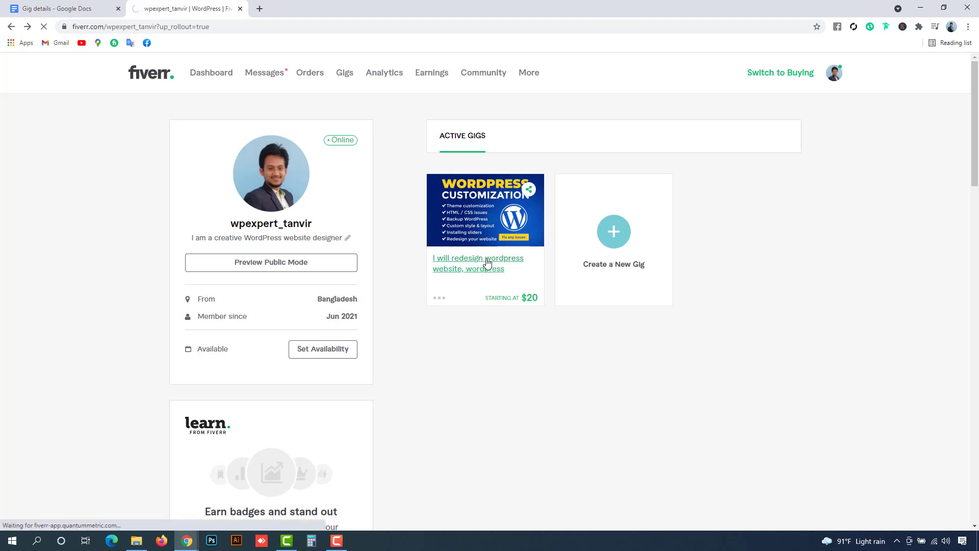
Step: Review the published gig page: title, image, description, seller details, package comparison, the "What I need to get started?" FAQ and related tags
{"action": "scroll", "coordinate": [197, 269], "scroll_direction": "down", "scroll_amount": 2}
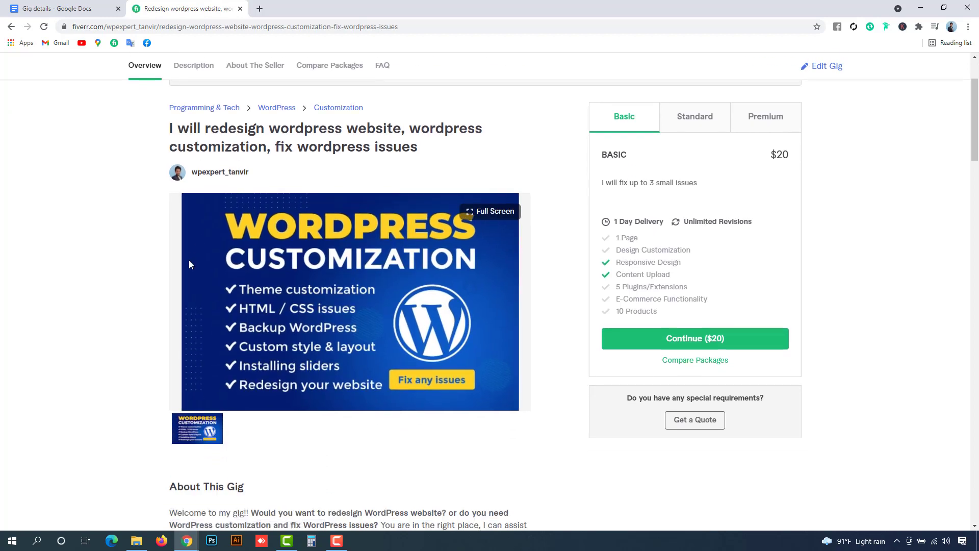
{"action": "left_click_drag", "start_coordinate": [177, 128], "coordinate": [418, 147]}
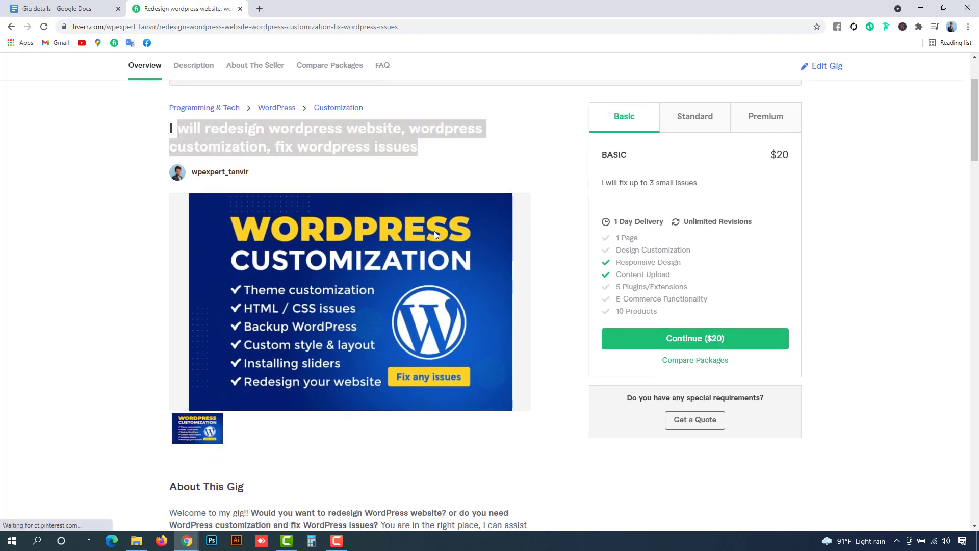
{"action": "scroll", "coordinate": [435, 231], "scroll_direction": "down", "scroll_amount": 6}
{"action": "left_click_drag", "start_coordinate": [174, 244], "coordinate": [301, 355]}
{"action": "scroll", "coordinate": [310, 347], "scroll_direction": "down", "scroll_amount": 7}
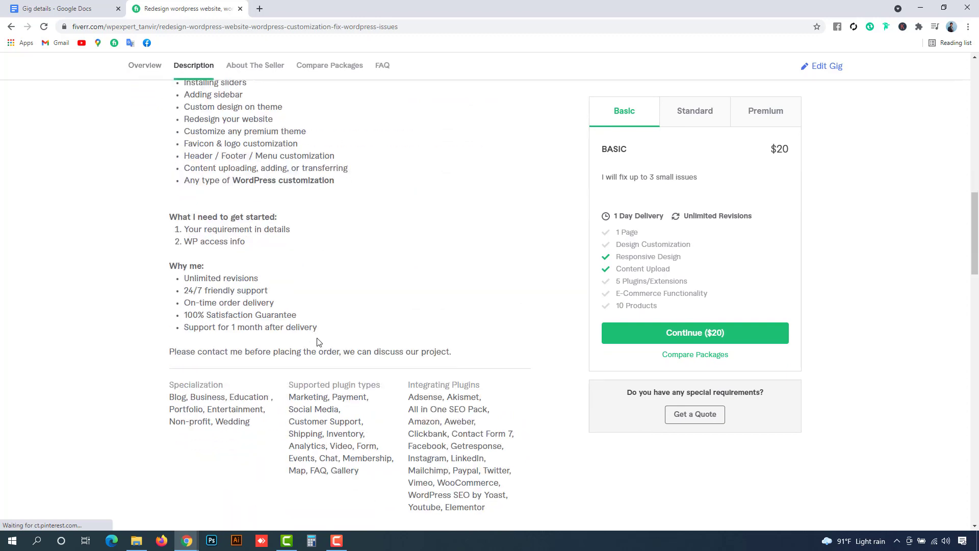
{"action": "scroll", "coordinate": [479, 153], "scroll_direction": "down", "scroll_amount": 15}
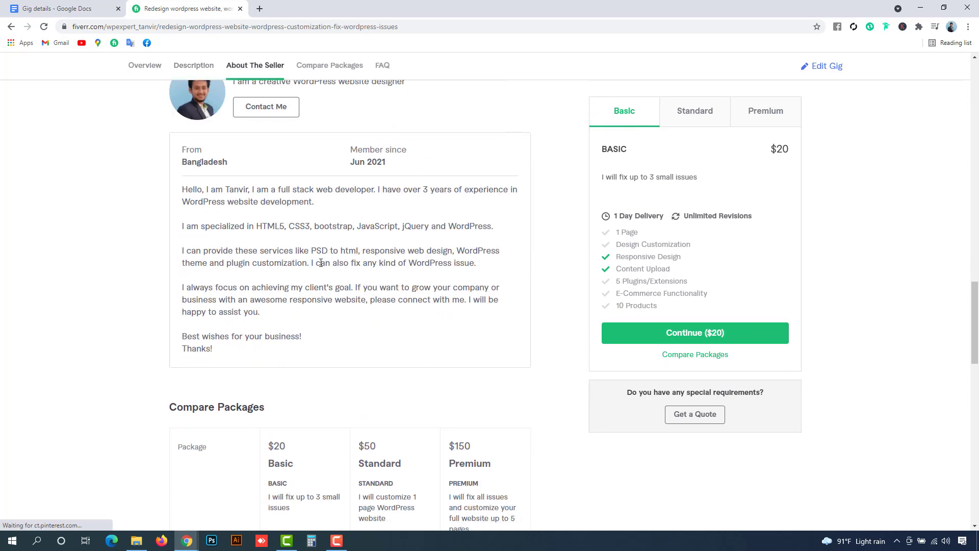
{"action": "scroll", "coordinate": [301, 330], "scroll_direction": "down", "scroll_amount": 3}
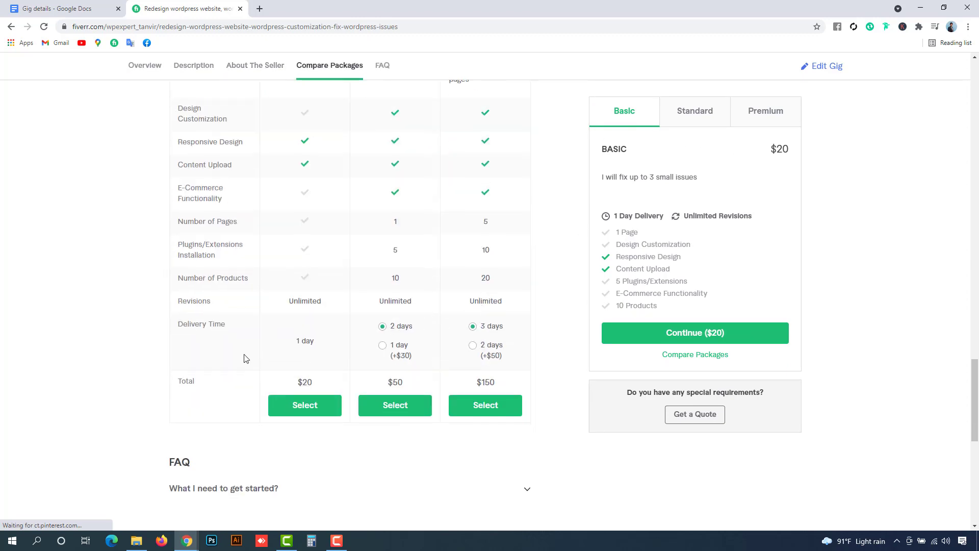
{"action": "scroll", "coordinate": [250, 352], "scroll_direction": "down", "scroll_amount": 4}
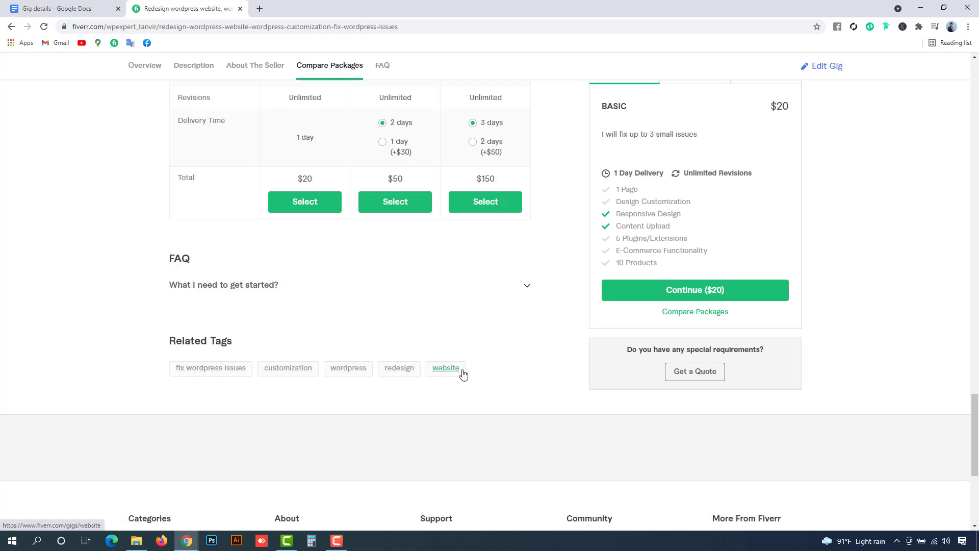
{"action": "left_click", "coordinate": [224, 289]}
{"action": "left_click", "coordinate": [248, 288]}
{"action": "scroll", "coordinate": [408, 322], "scroll_direction": "up", "scroll_amount": 15}
{"action": "scroll", "coordinate": [343, 322], "scroll_direction": "up", "scroll_amount": 10}
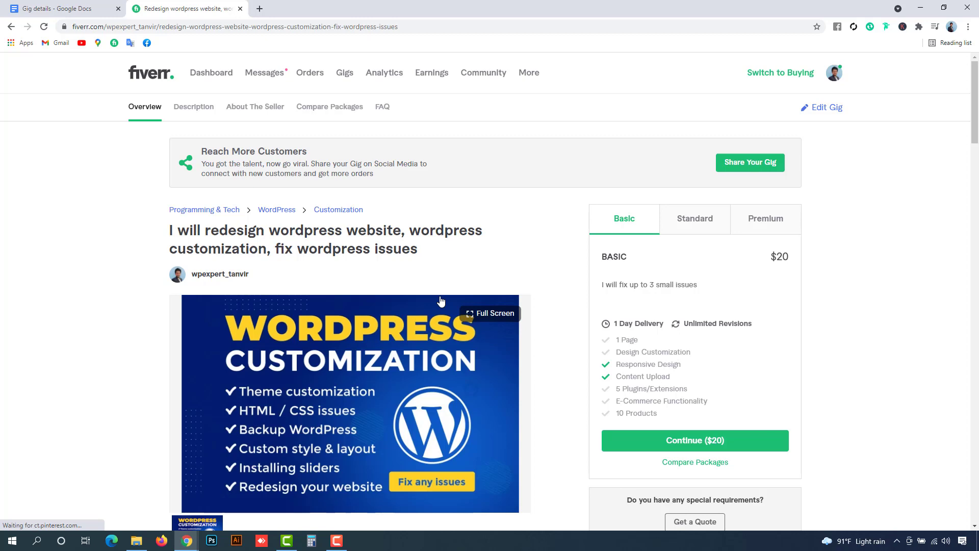
{"action": "scroll", "coordinate": [562, 437], "scroll_direction": "down", "scroll_amount": 2}
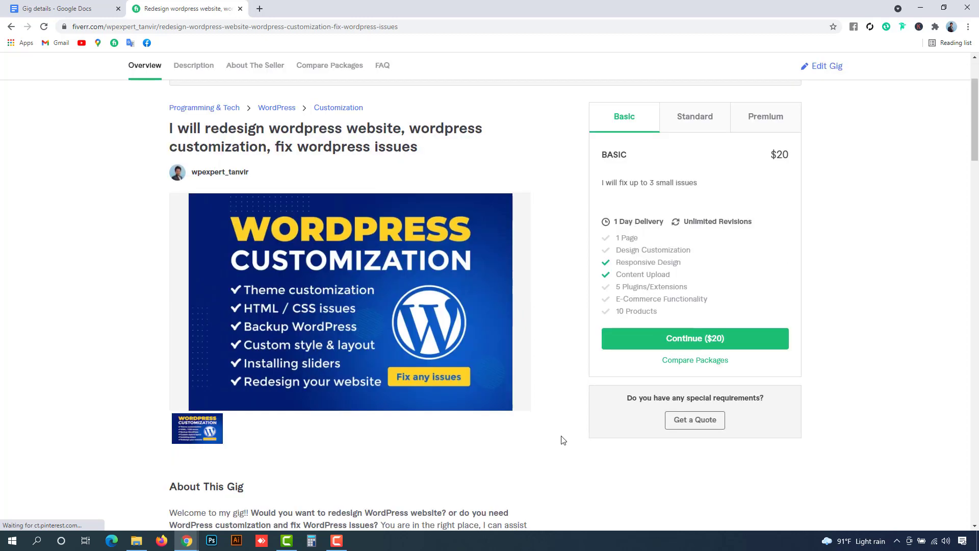